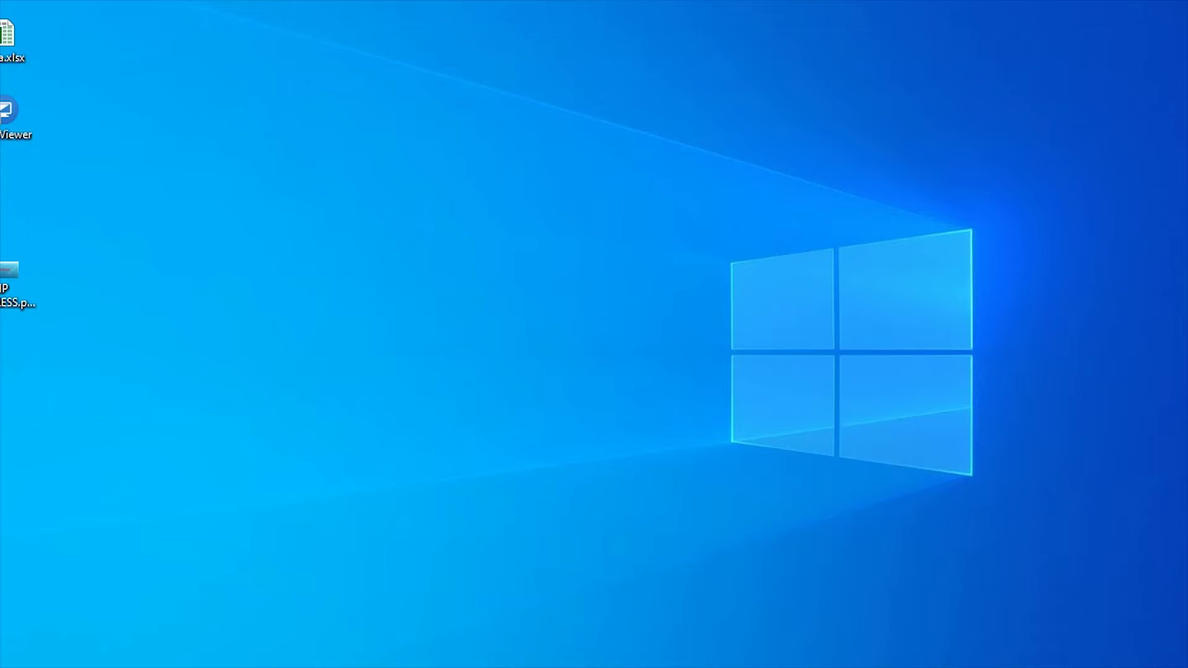
# Refresh the neighbor list, connect to the MikroTik router at 192.168.88.1, and remove its default configuration.
pyautogui.click(590, 658)
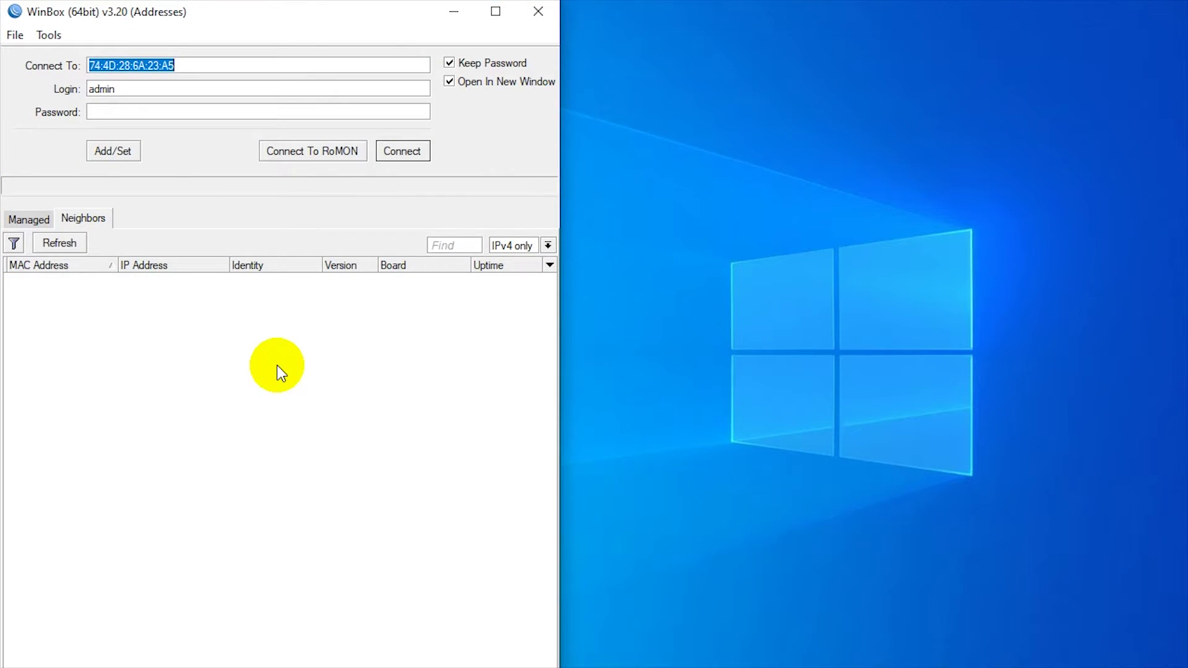
pyautogui.click(55, 243)
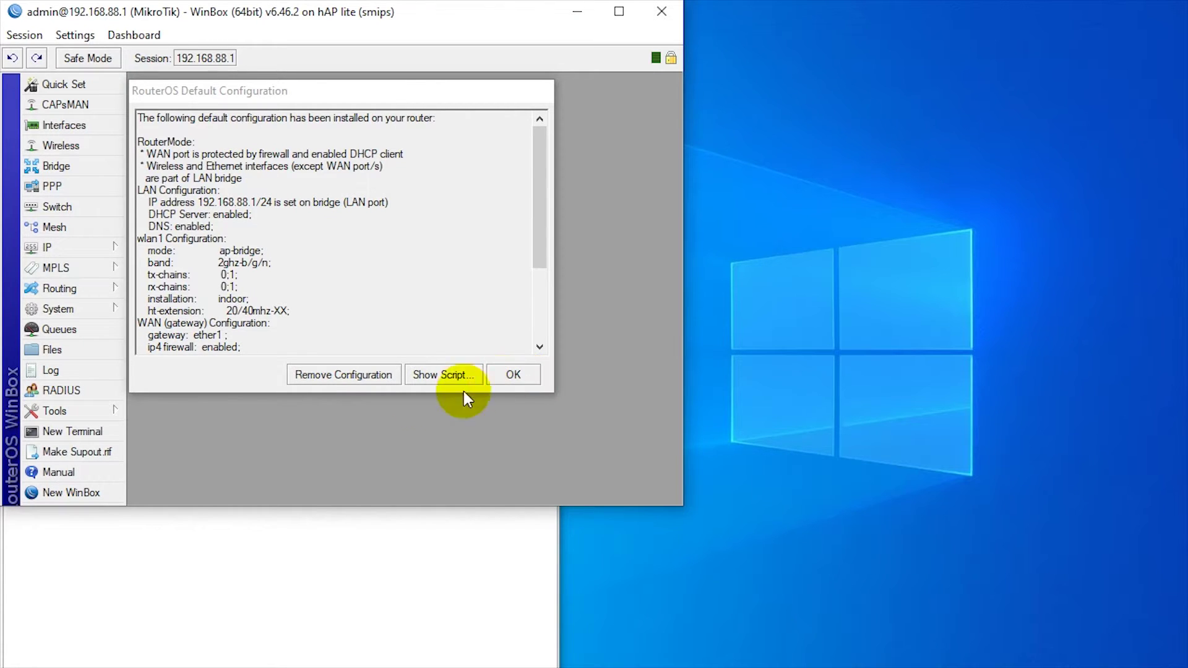
pyautogui.click(349, 378)
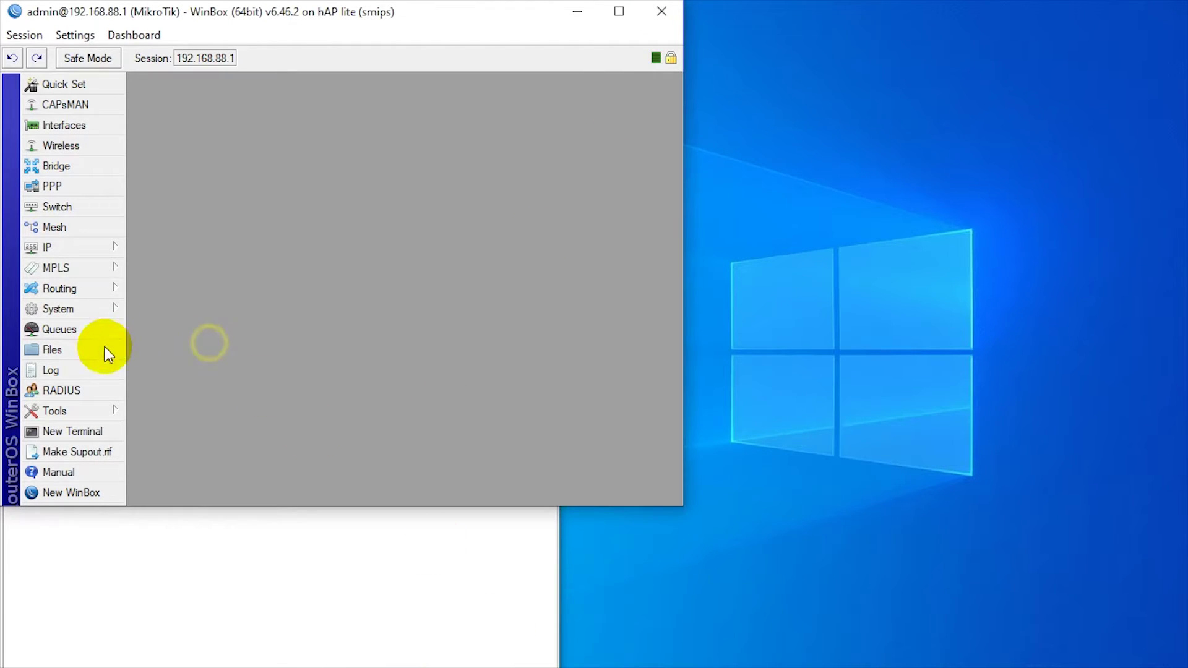
# Check the router log, close the old session and reconnect to the rediscovered router by its MAC address.
pyautogui.click(91, 368)
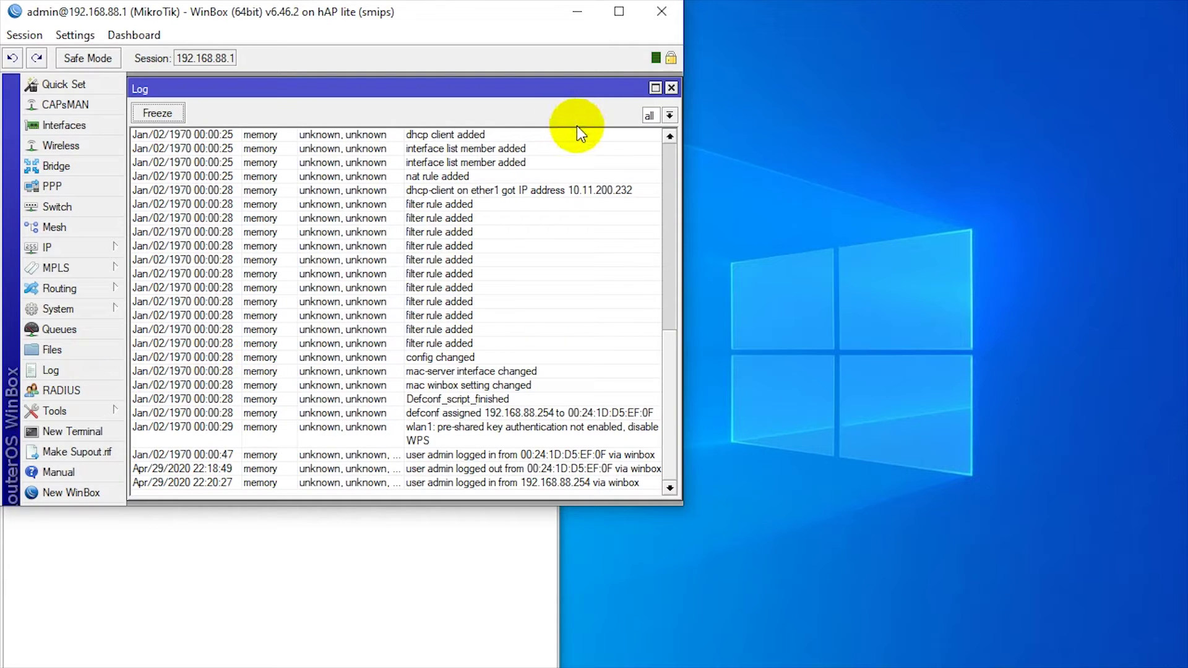
pyautogui.click(677, 16)
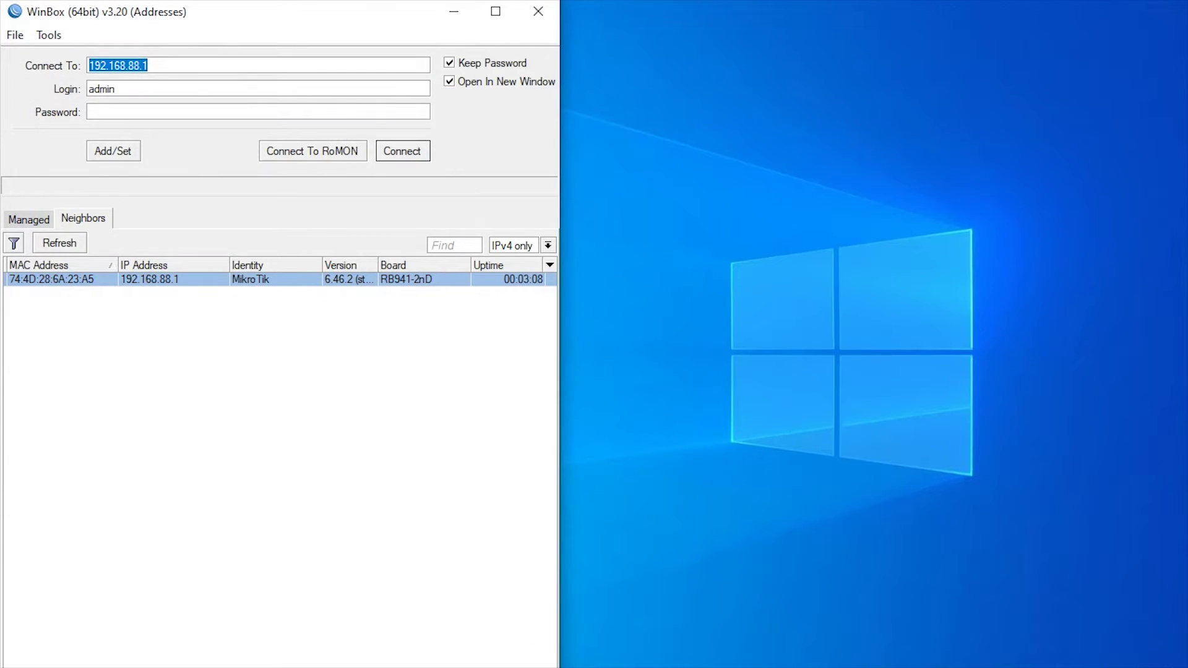
pyautogui.click(74, 242)
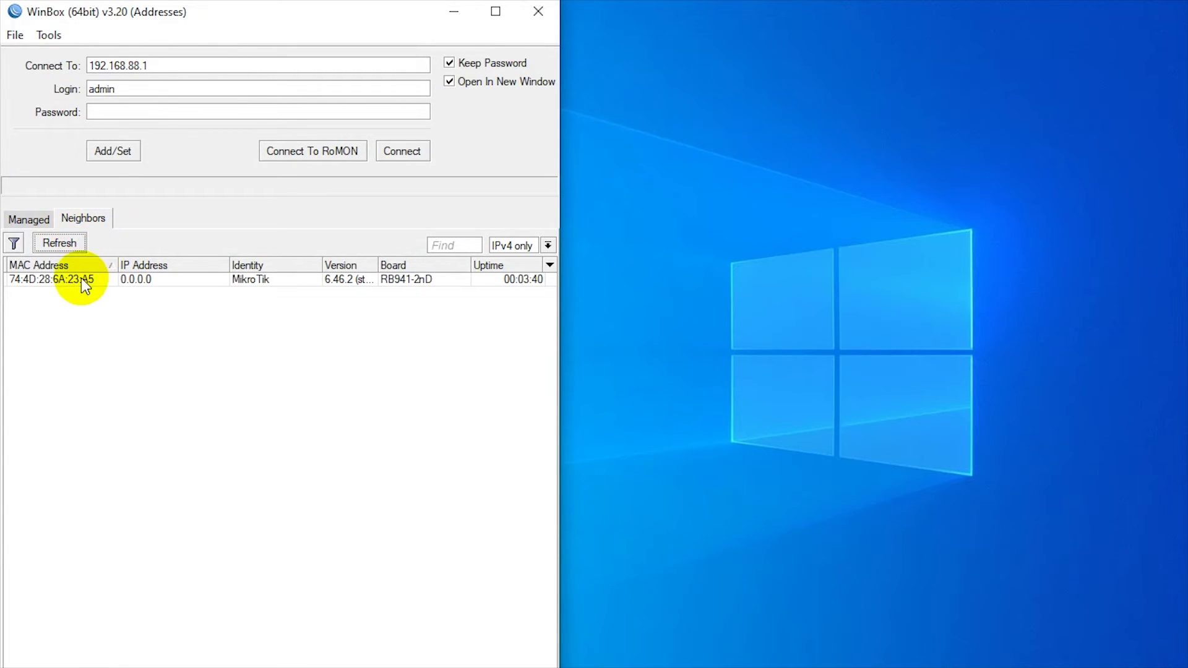
pyautogui.click(73, 279)
pyautogui.click(393, 151)
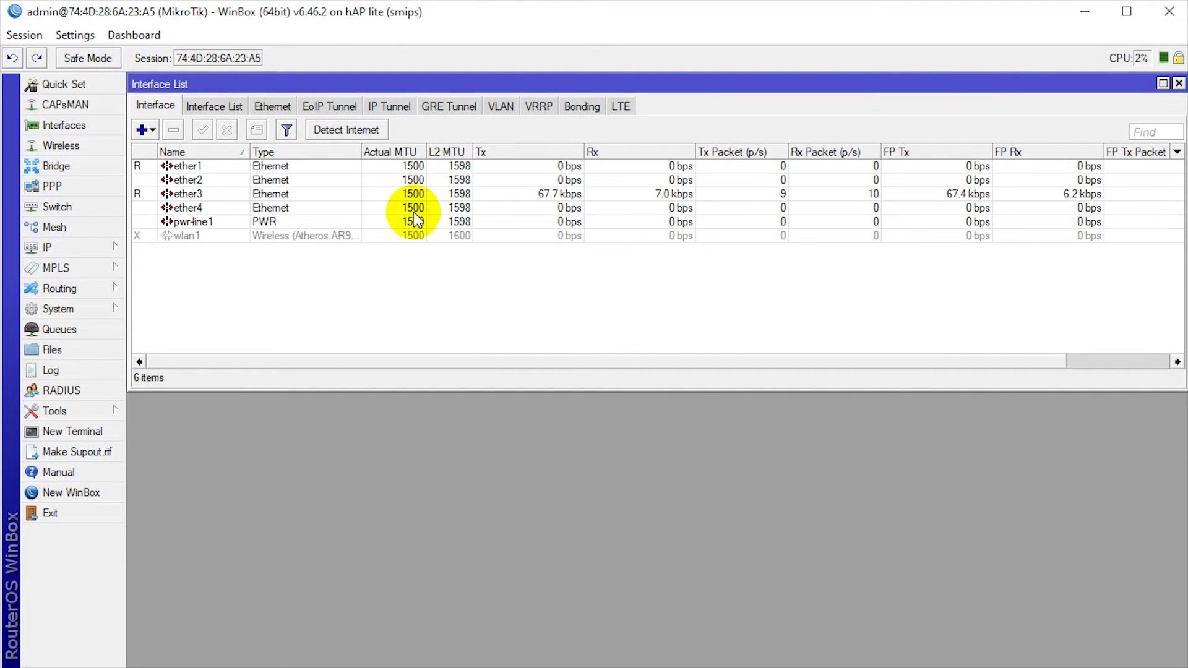
# Add the comment "Wan" to interface ether1 and the comment "PC" to interface ether3.
pyautogui.click(168, 168)
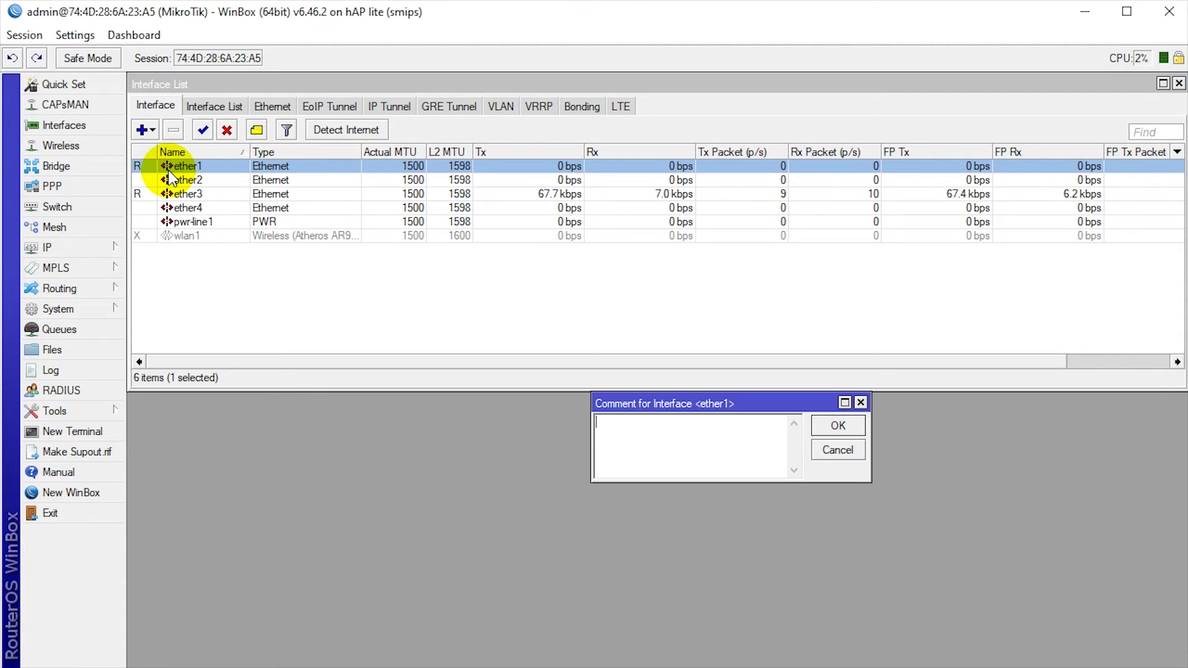
pyautogui.write('Wan')
pyautogui.press('Return')
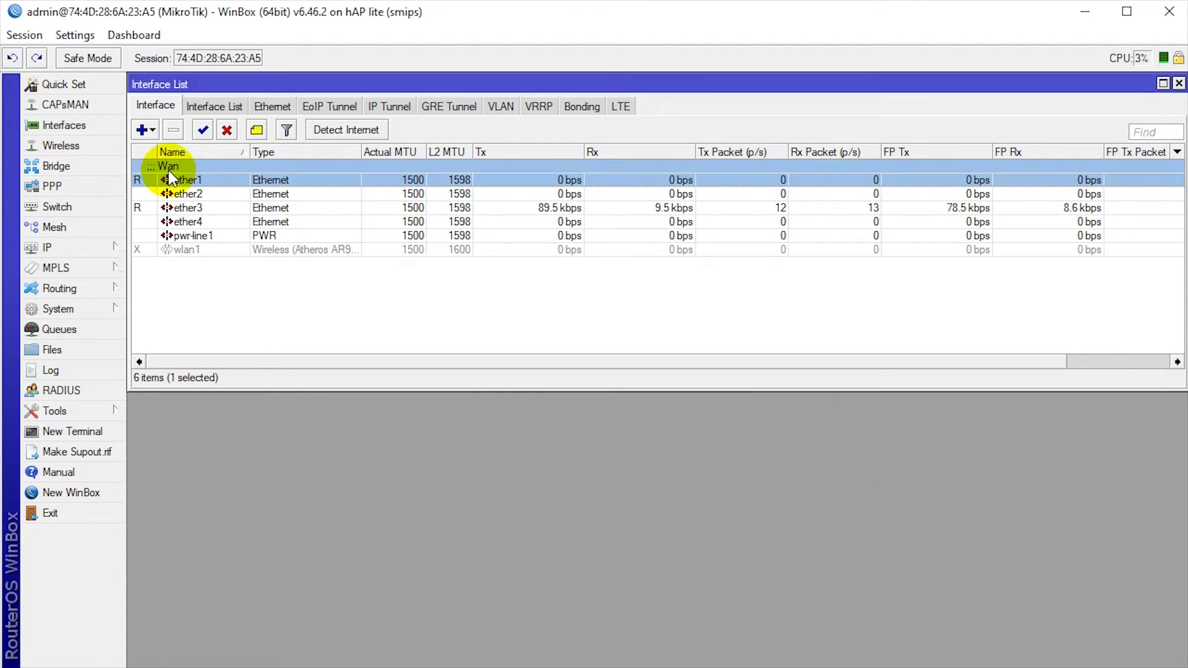
pyautogui.click(188, 212)
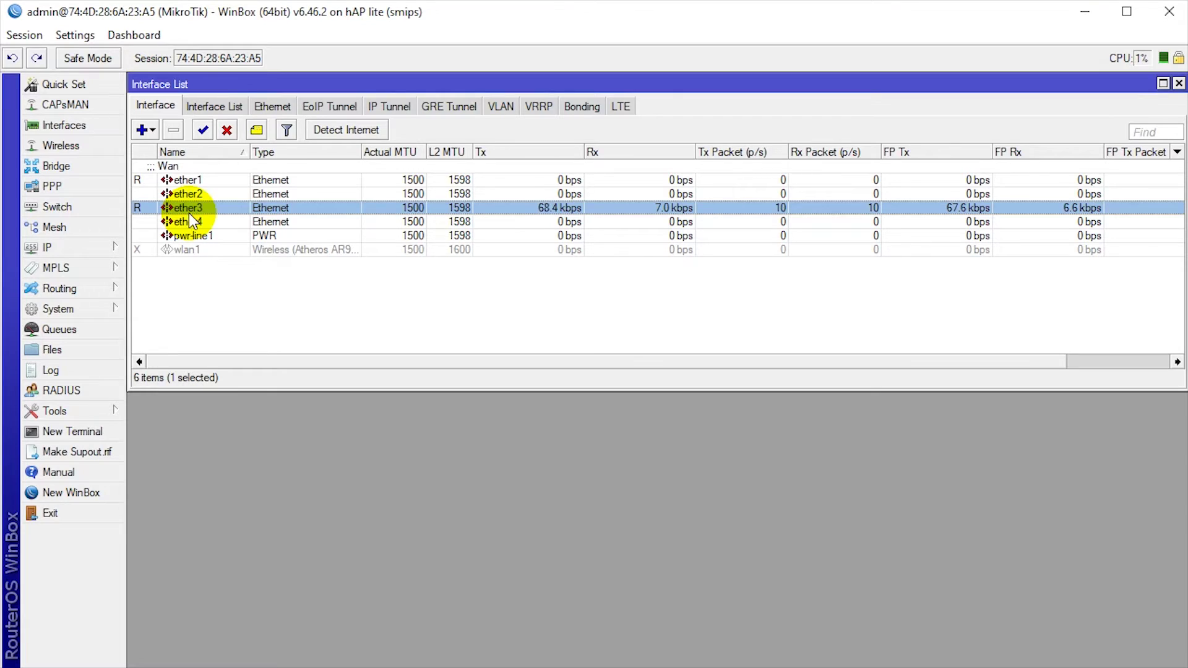
pyautogui.hotkey('ctrl', 'm')
pyautogui.write('PC')
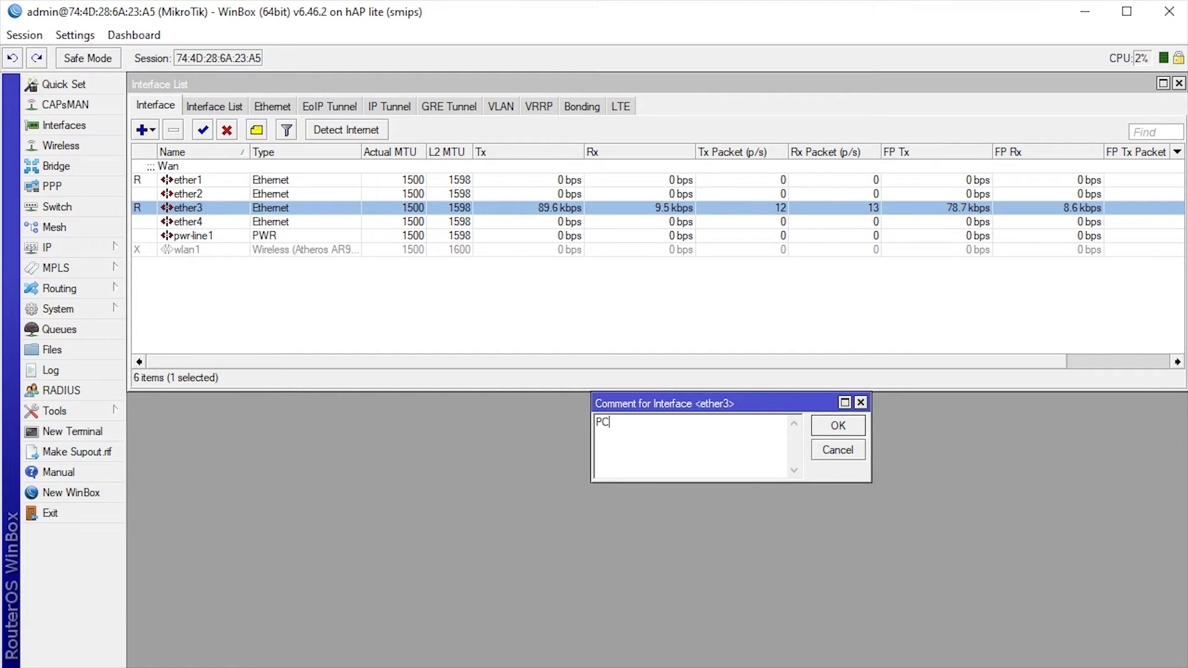
pyautogui.press('Return')
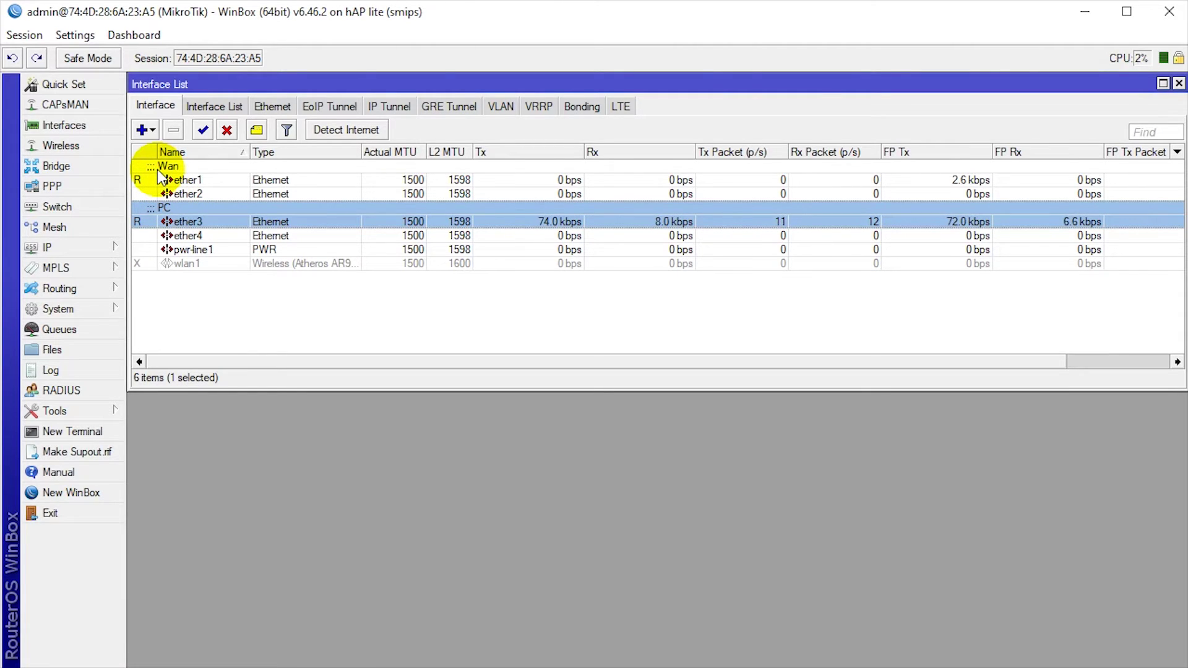
# Create a new interface list named Local.
pyautogui.click(212, 109)
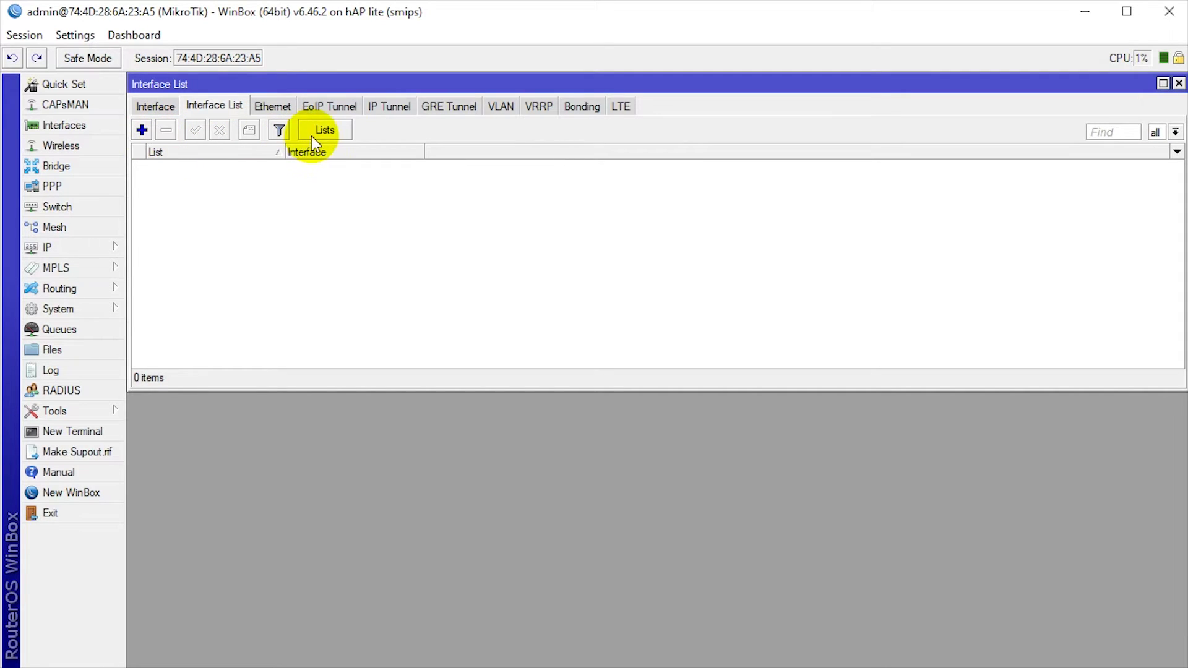
pyautogui.click(321, 131)
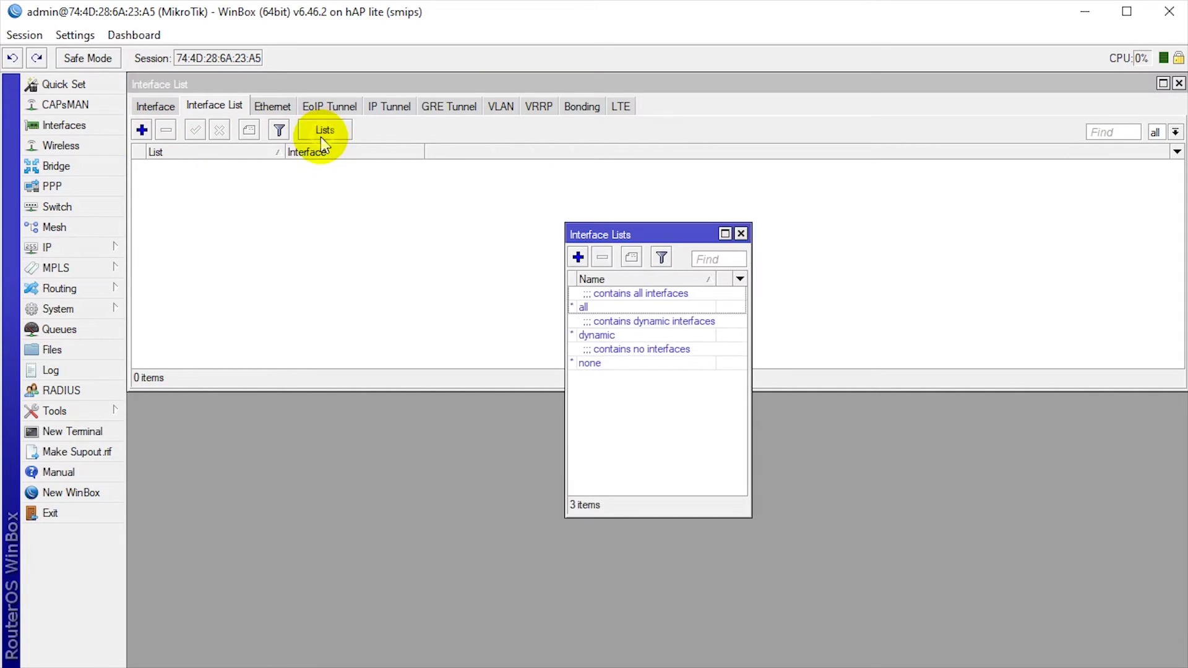
pyautogui.click(583, 264)
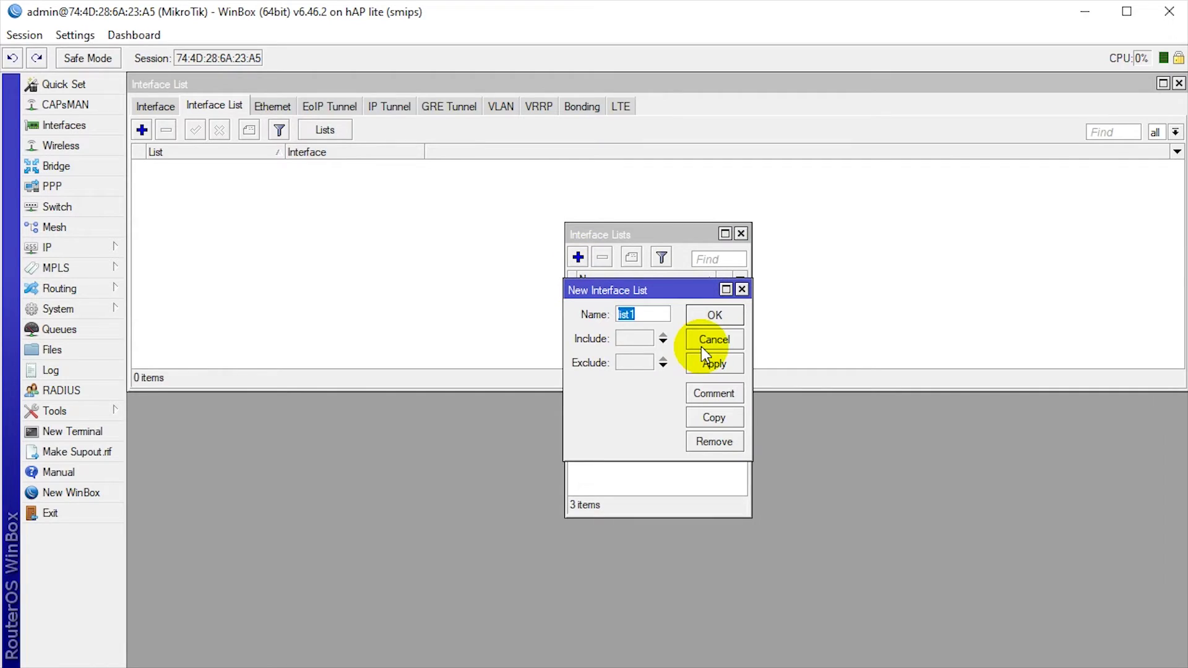
pyautogui.write('Local')
pyautogui.press('Return')
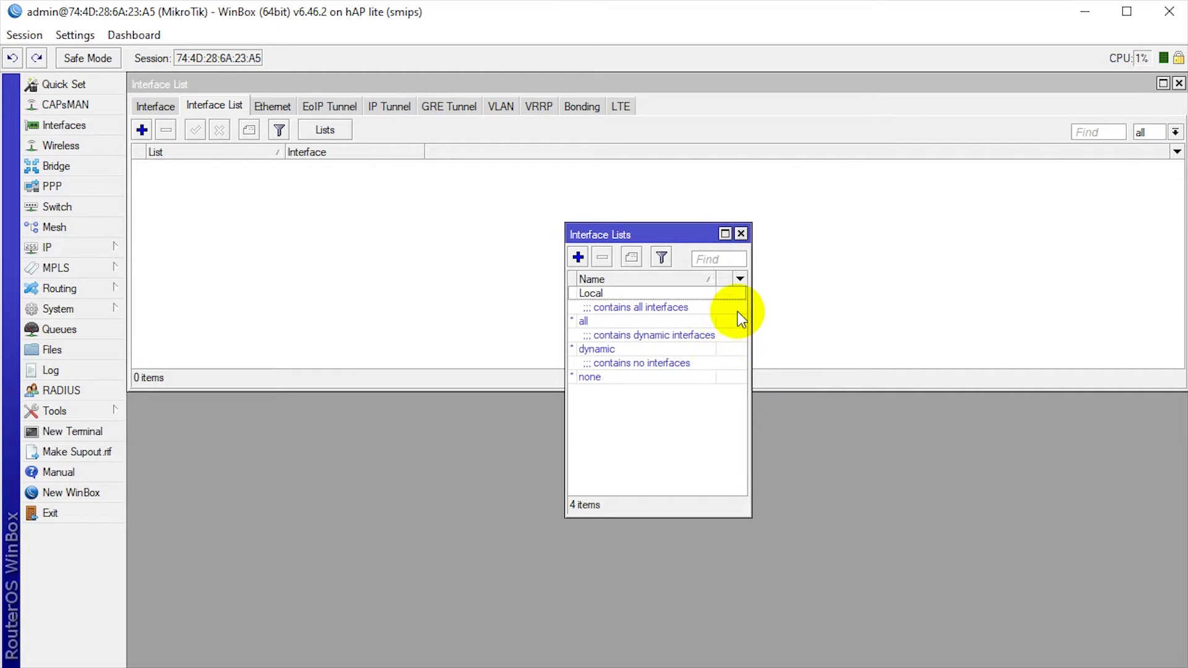
pyautogui.click(741, 235)
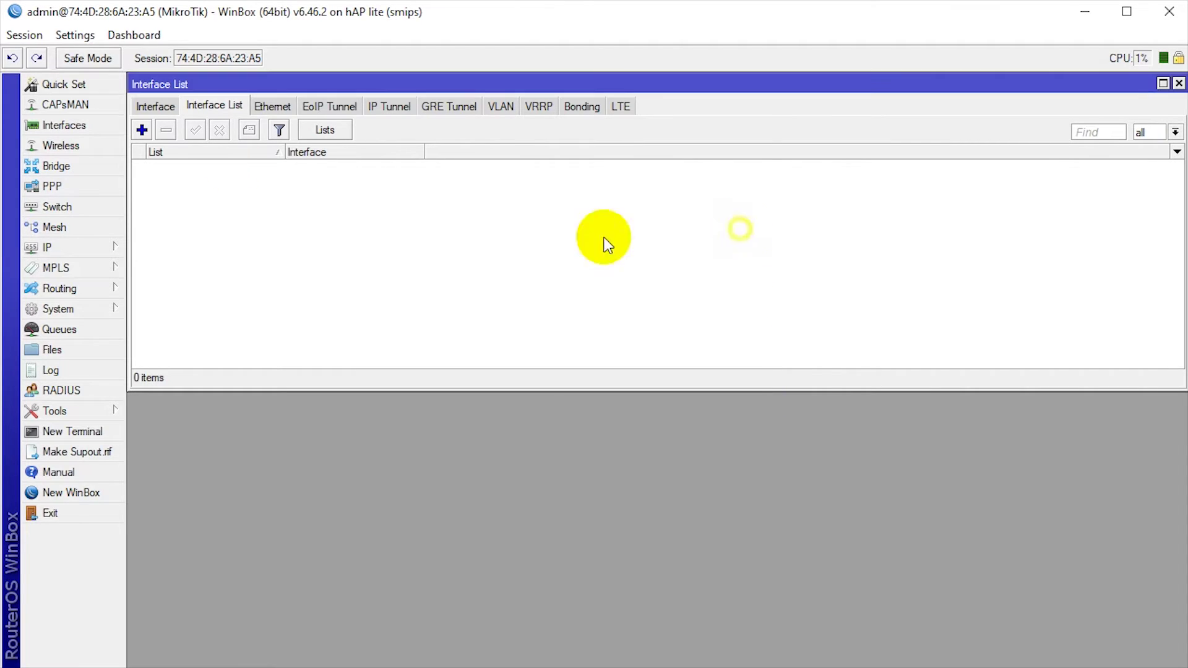
# Add ether2 as a member of the Local interface list.
pyautogui.click(142, 130)
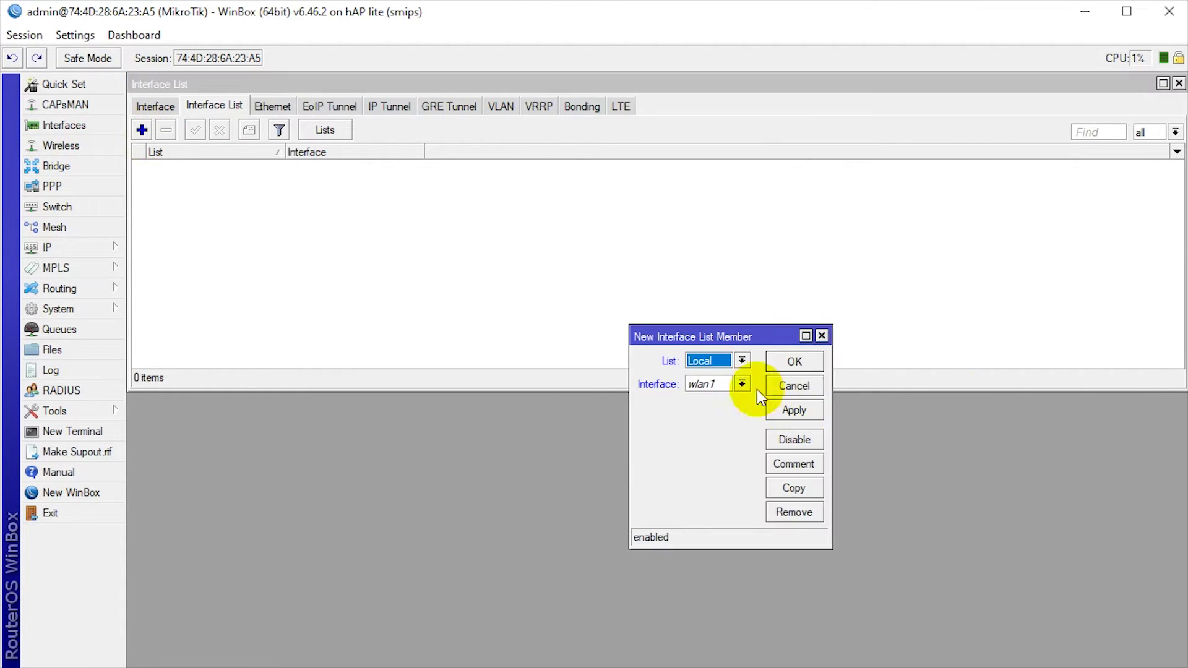
pyautogui.click(738, 386)
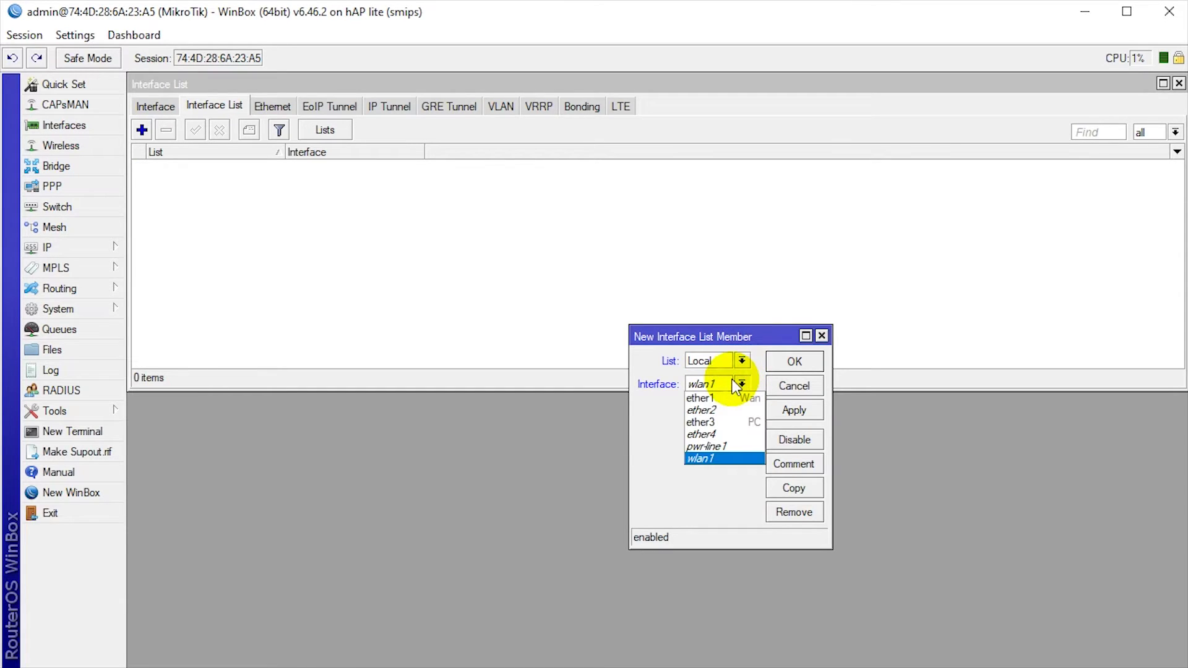
pyautogui.click(732, 410)
pyautogui.click(801, 410)
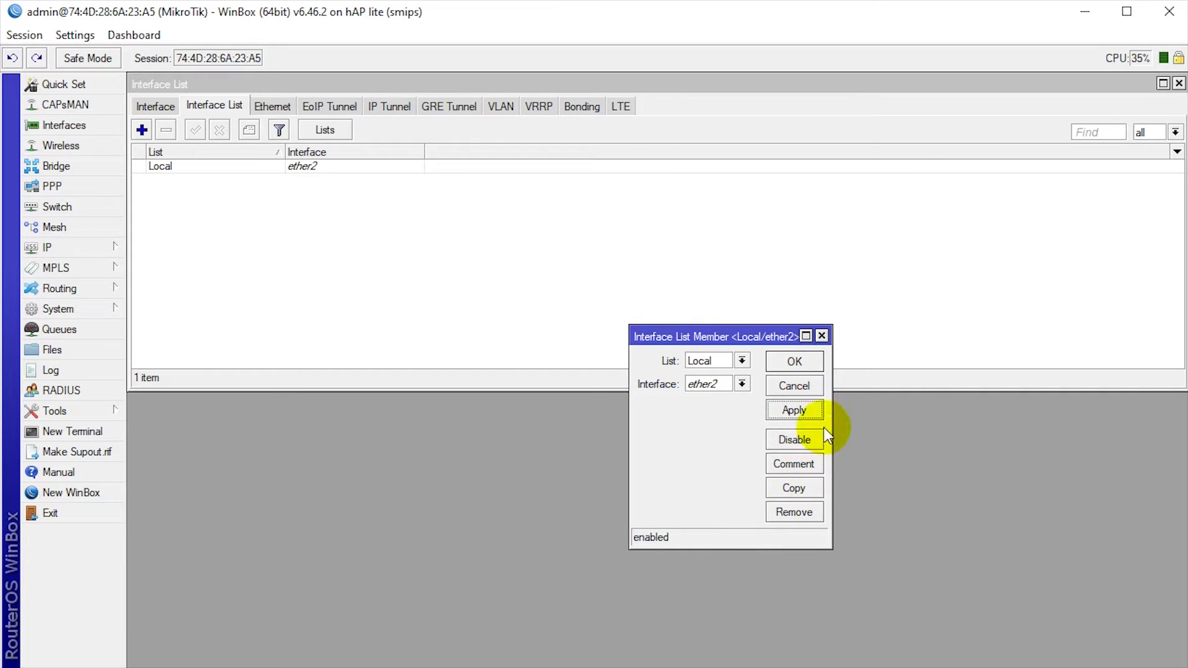
pyautogui.click(817, 485)
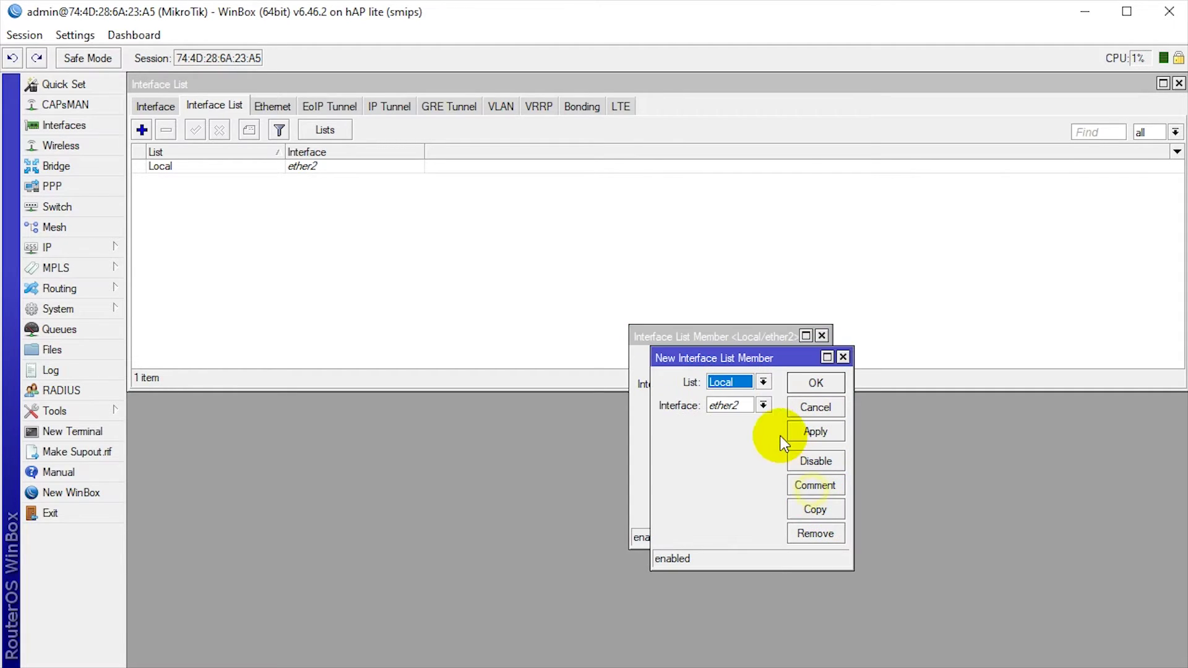
pyautogui.click(764, 405)
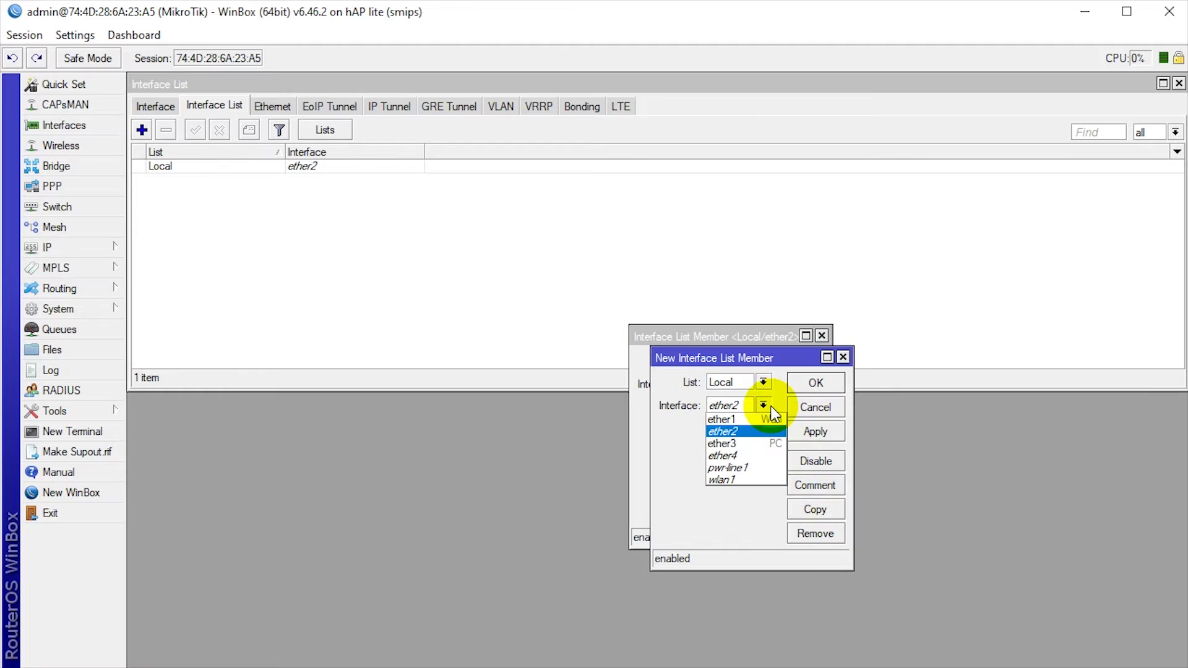
pyautogui.click(842, 357)
pyautogui.click(843, 357)
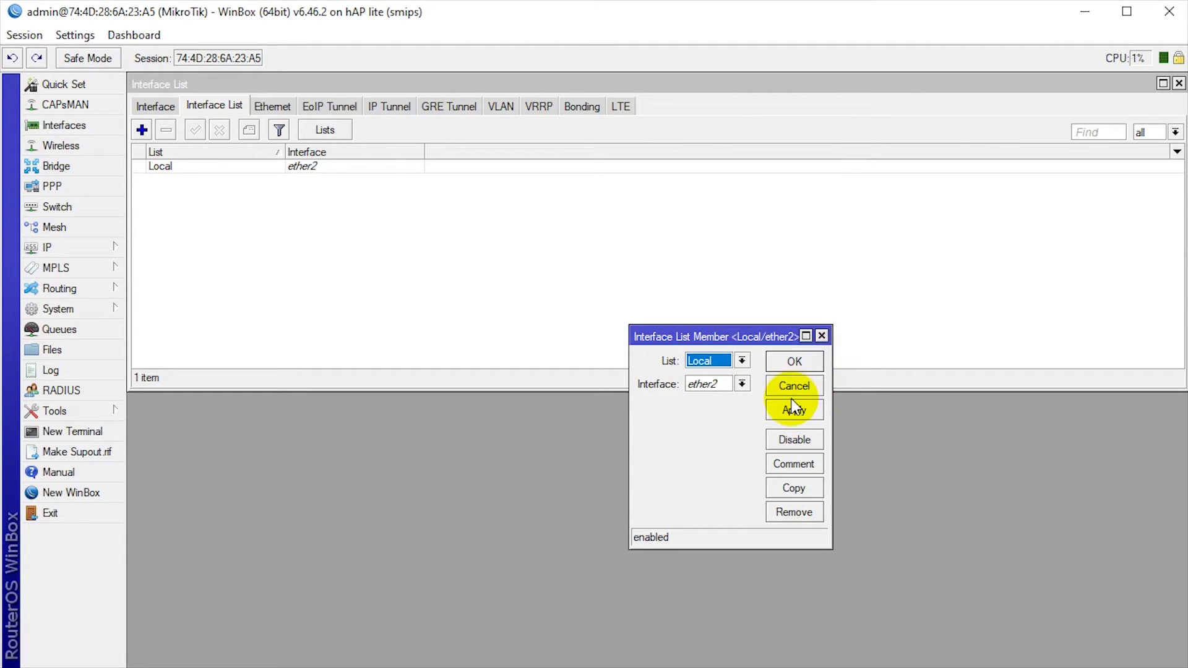
pyautogui.click(803, 421)
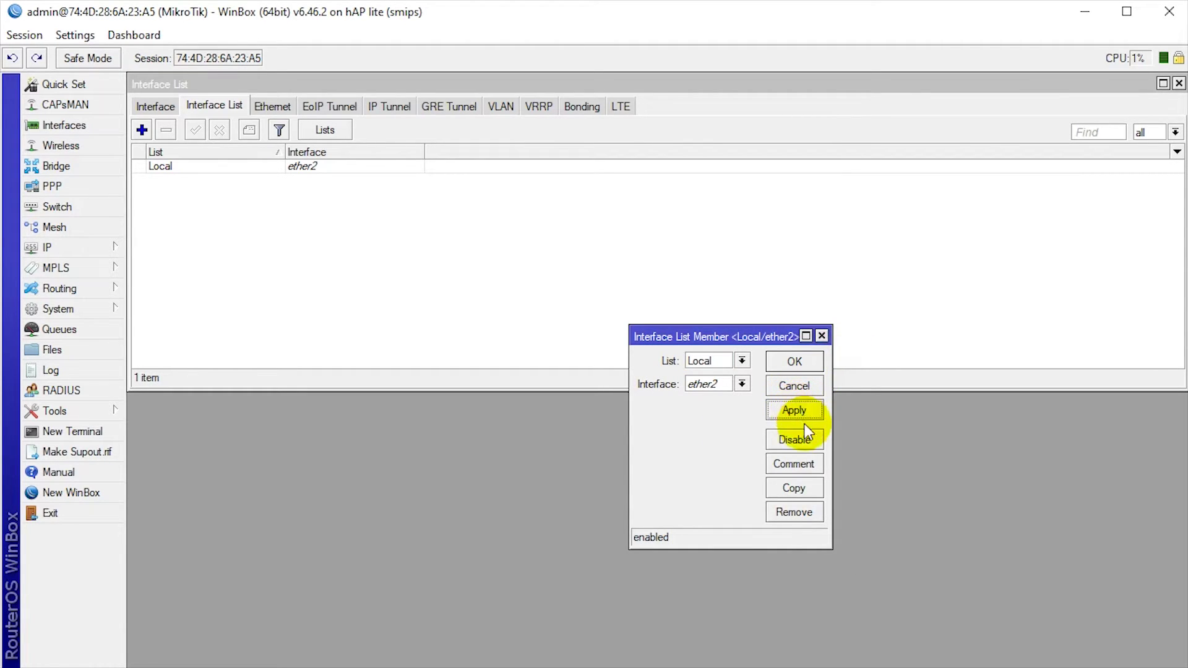
# Add ether3 and ether4 to the Local interface list by copying the previous member entry each time.
pyautogui.click(804, 489)
pyautogui.click(765, 405)
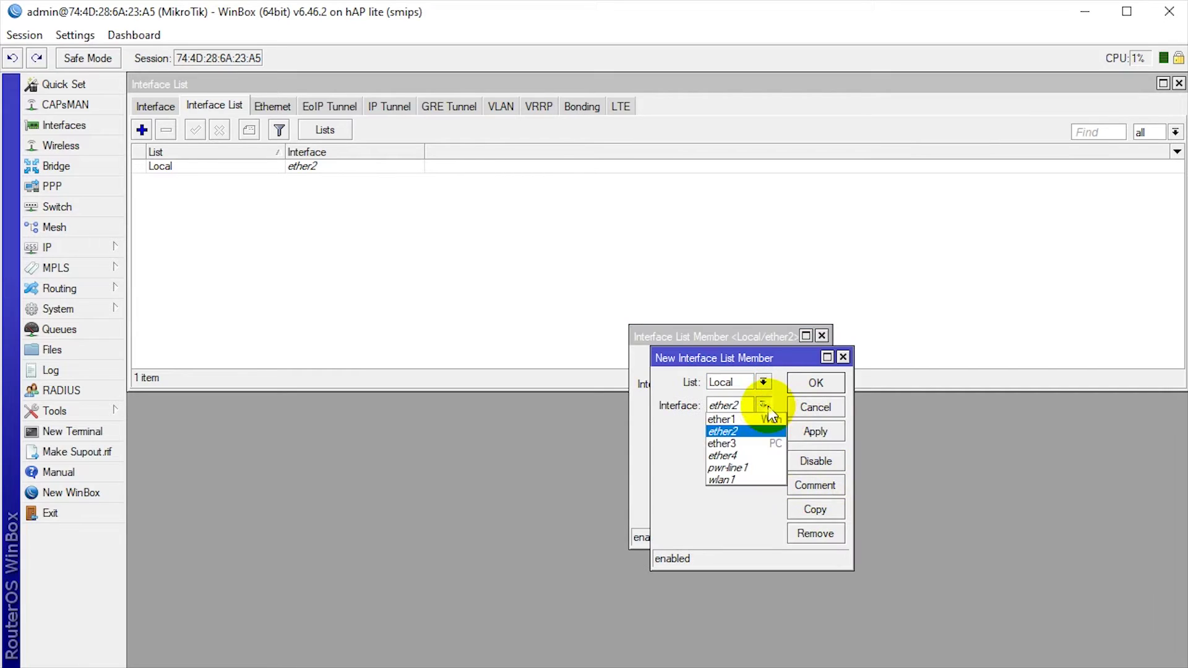
pyautogui.click(762, 443)
pyautogui.click(815, 432)
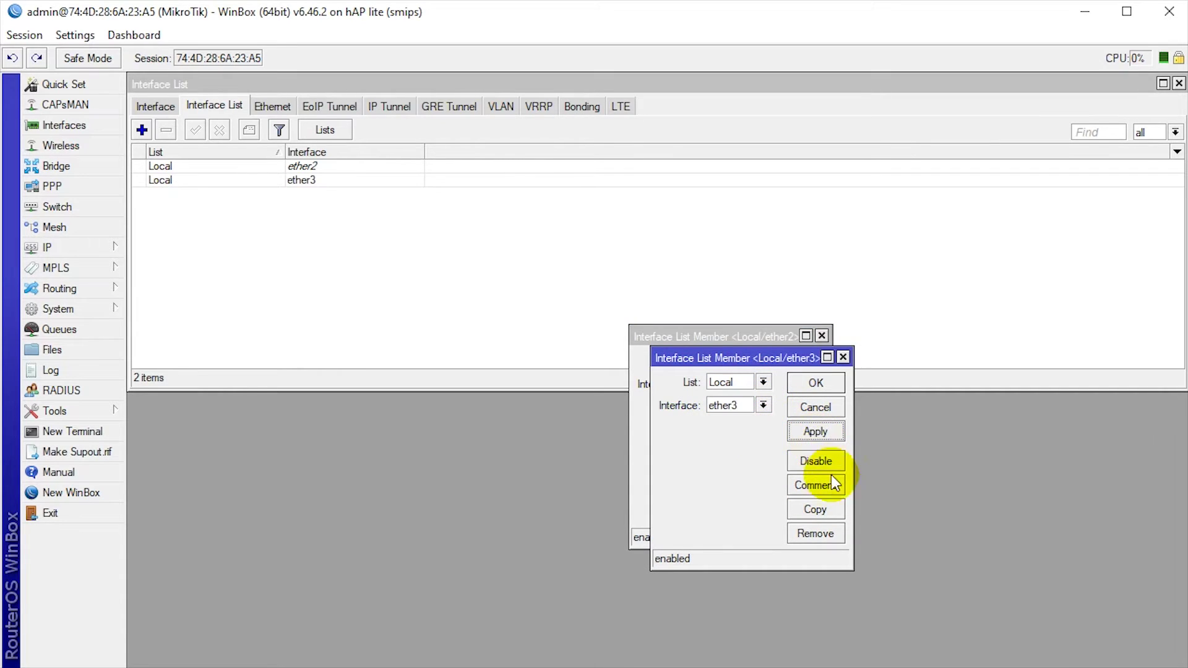
pyautogui.click(817, 510)
pyautogui.click(773, 427)
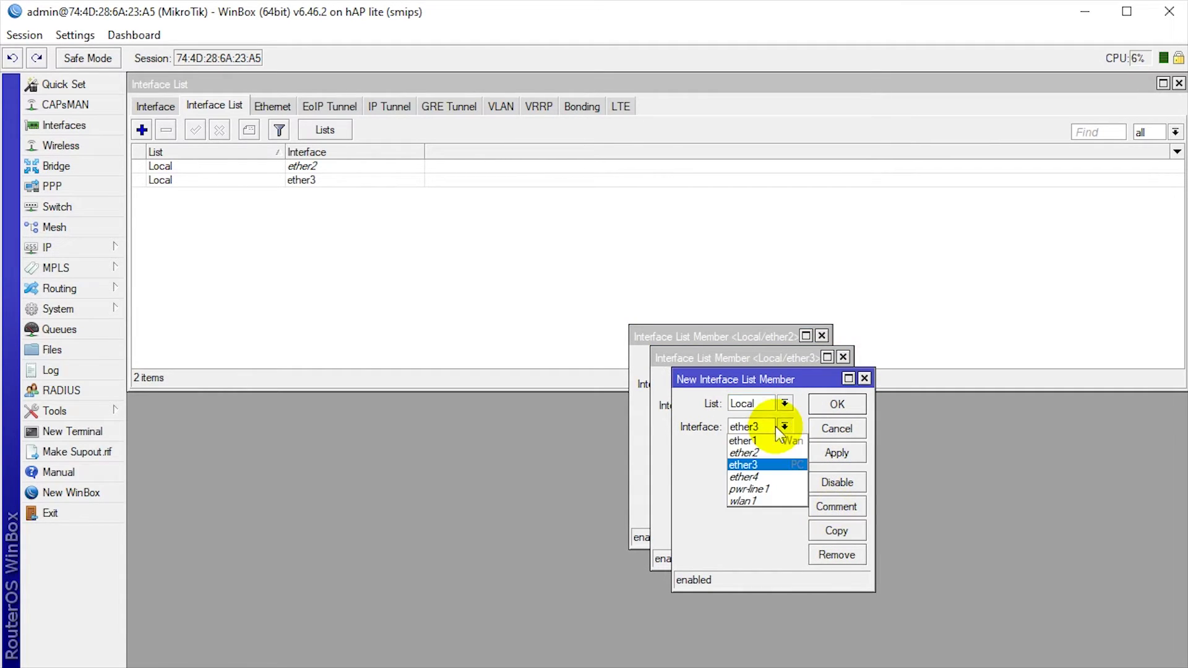
pyautogui.click(777, 469)
pyautogui.click(850, 452)
# Copy the ether4 entry to add wlan1 to the Local interface list, and close all the member dialogs.
pyautogui.click(832, 530)
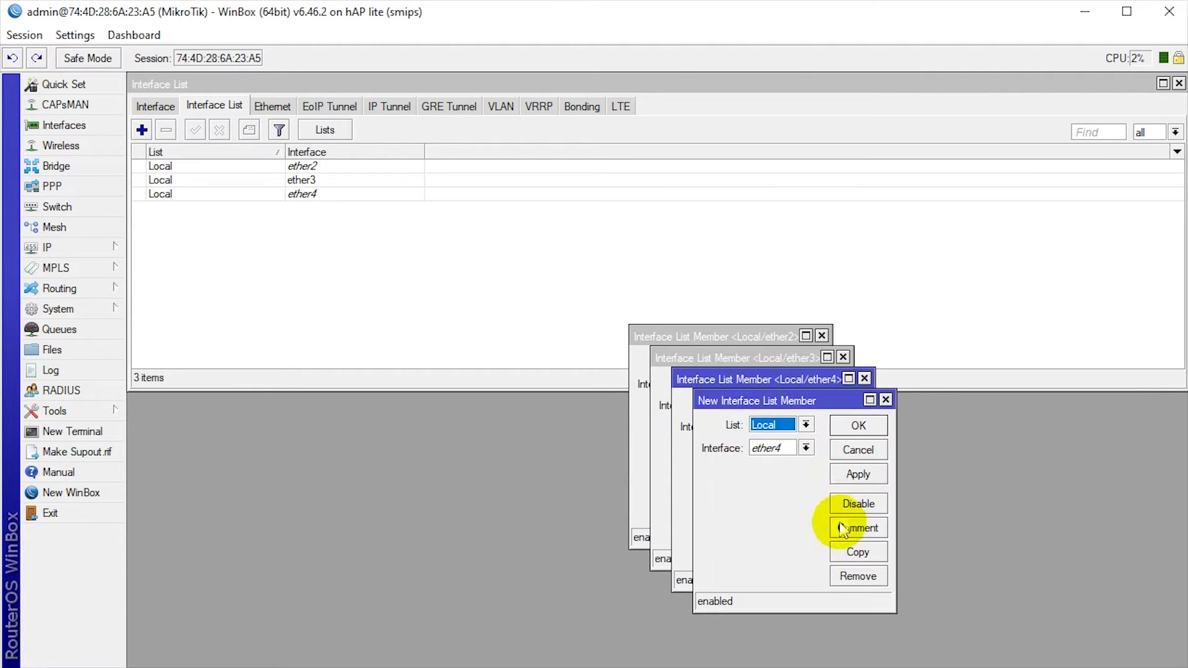
pyautogui.click(805, 450)
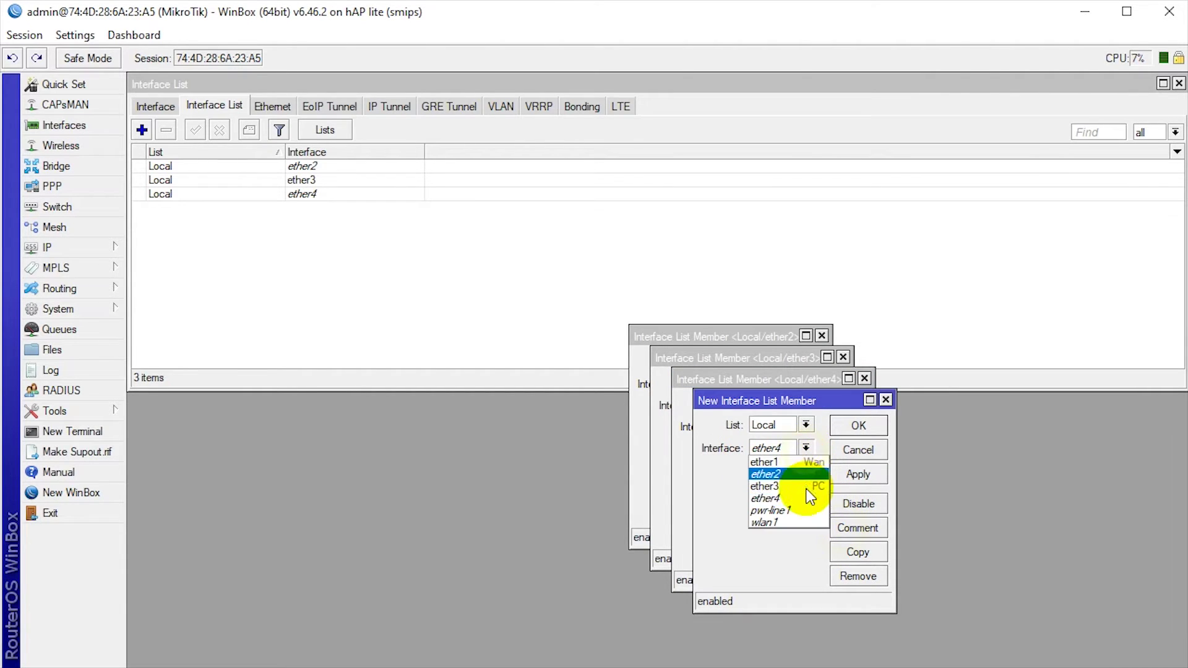
pyautogui.click(811, 521)
pyautogui.click(873, 475)
pyautogui.click(866, 427)
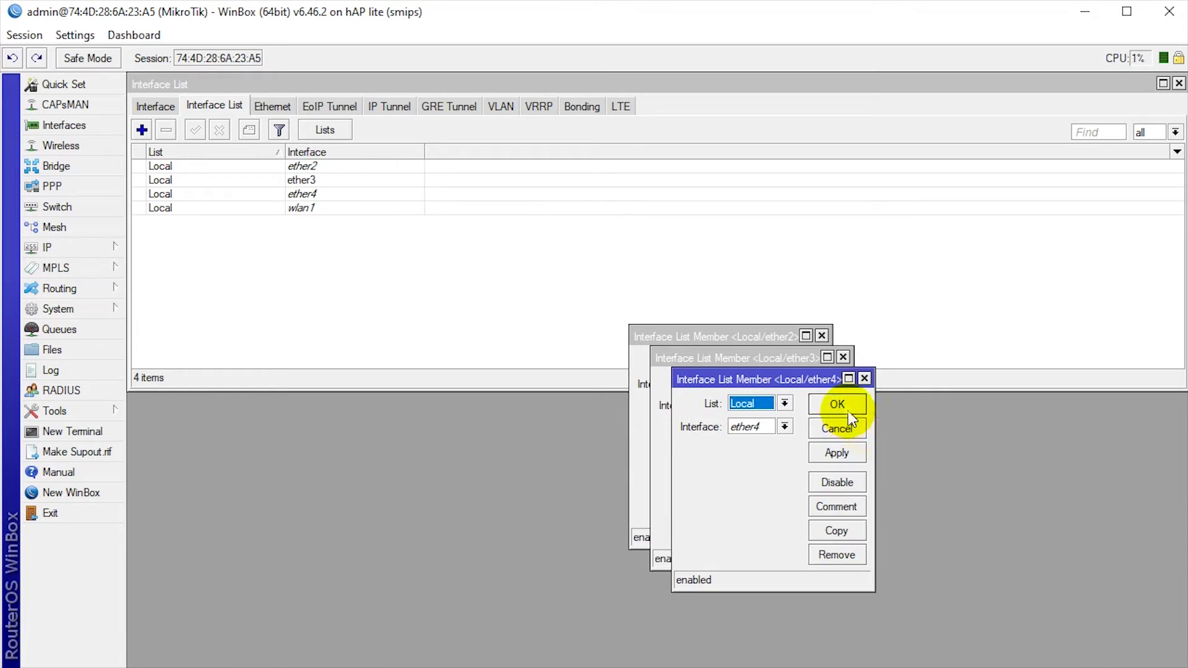
pyautogui.click(841, 407)
pyautogui.click(823, 384)
pyautogui.click(795, 364)
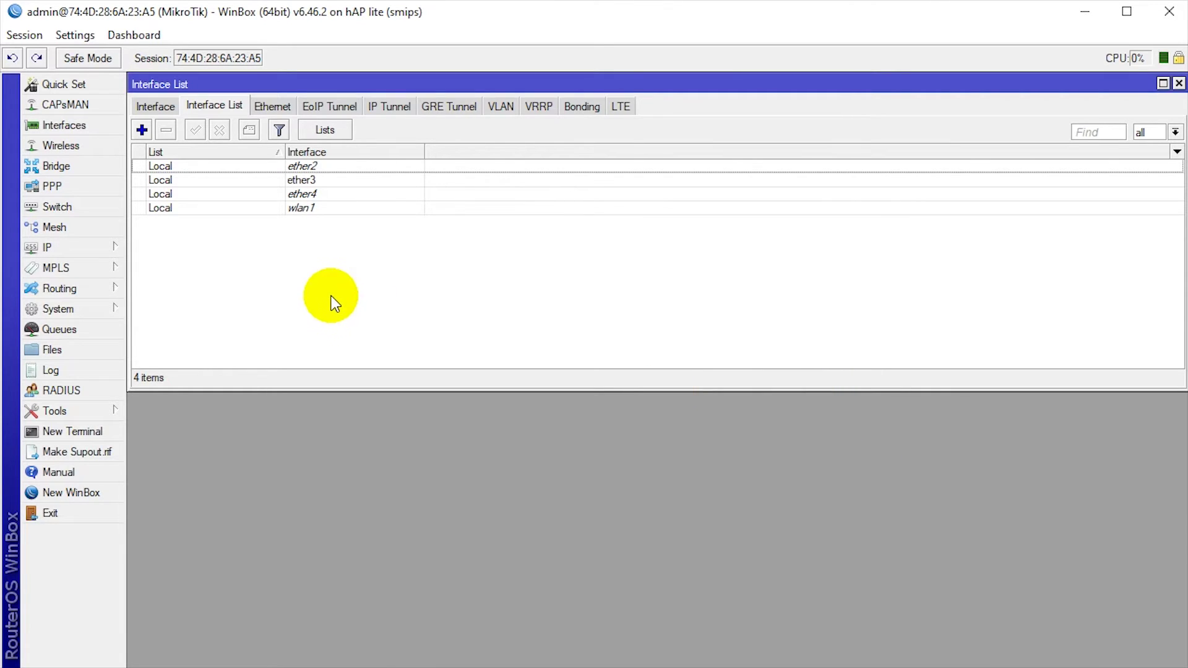
pyautogui.click(297, 167)
pyautogui.click(305, 180)
pyautogui.click(309, 194)
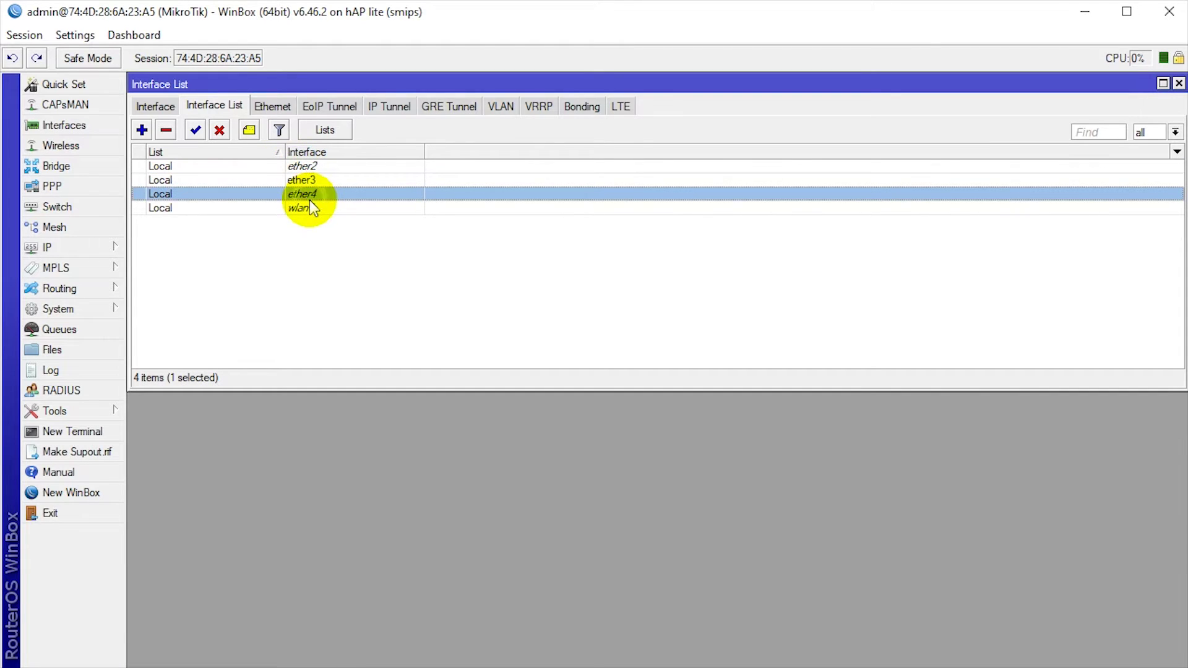
pyautogui.click(155, 106)
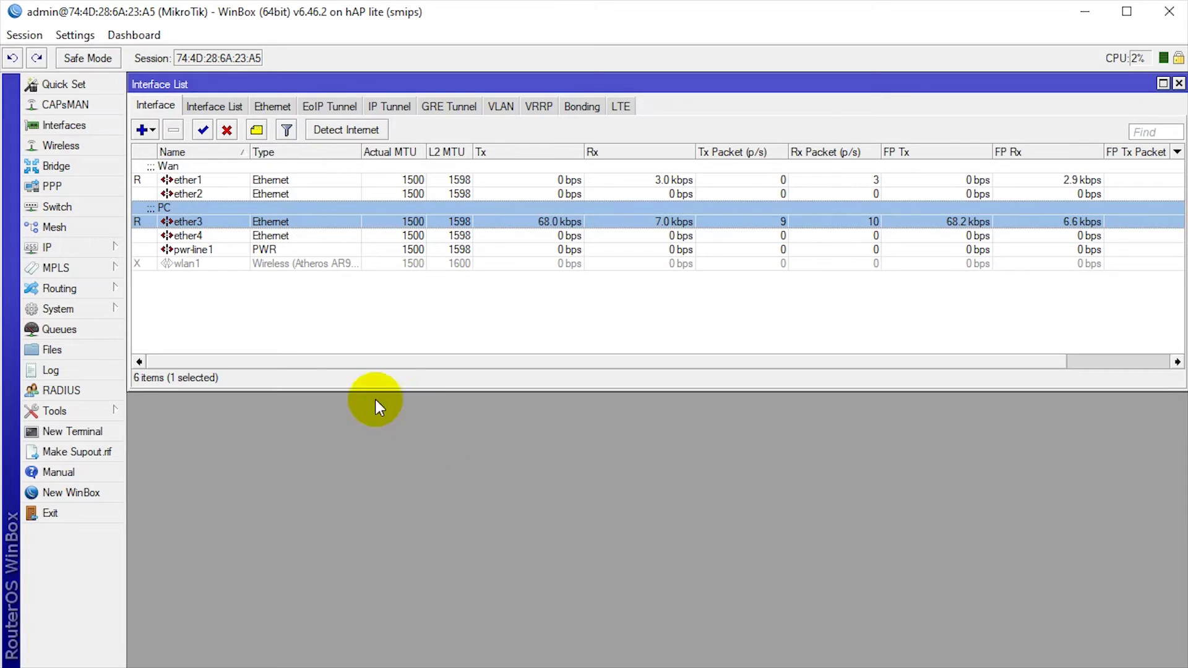
# Try to create a new bridge interface named Local.
pyautogui.click(102, 171)
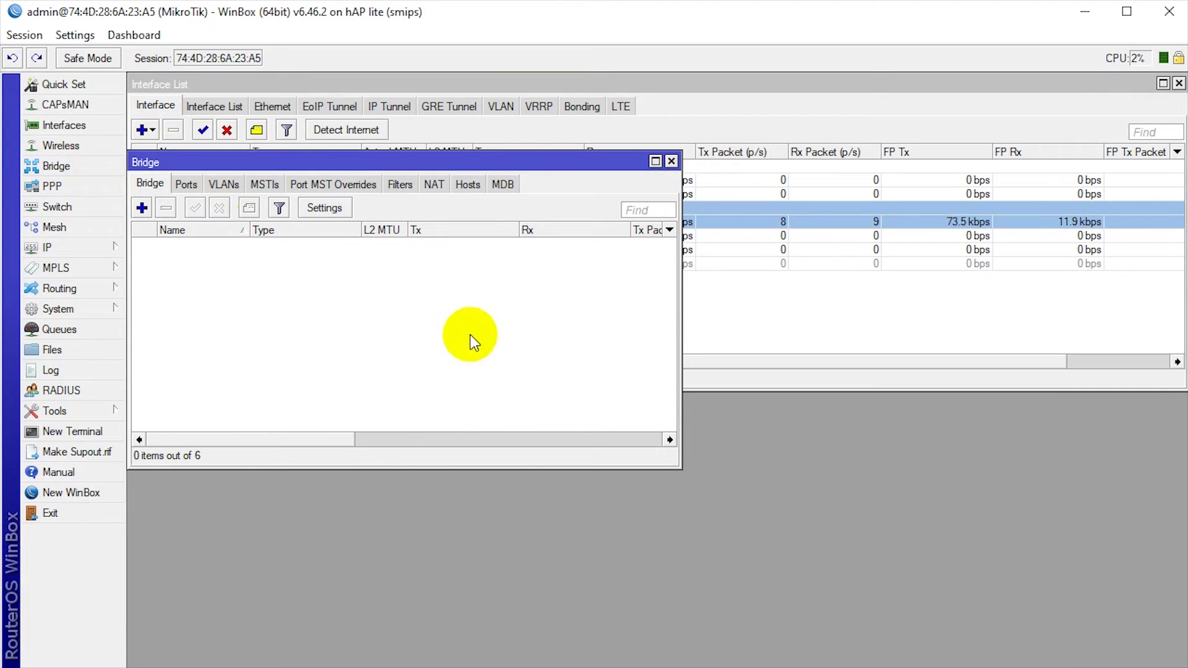
pyautogui.click(142, 209)
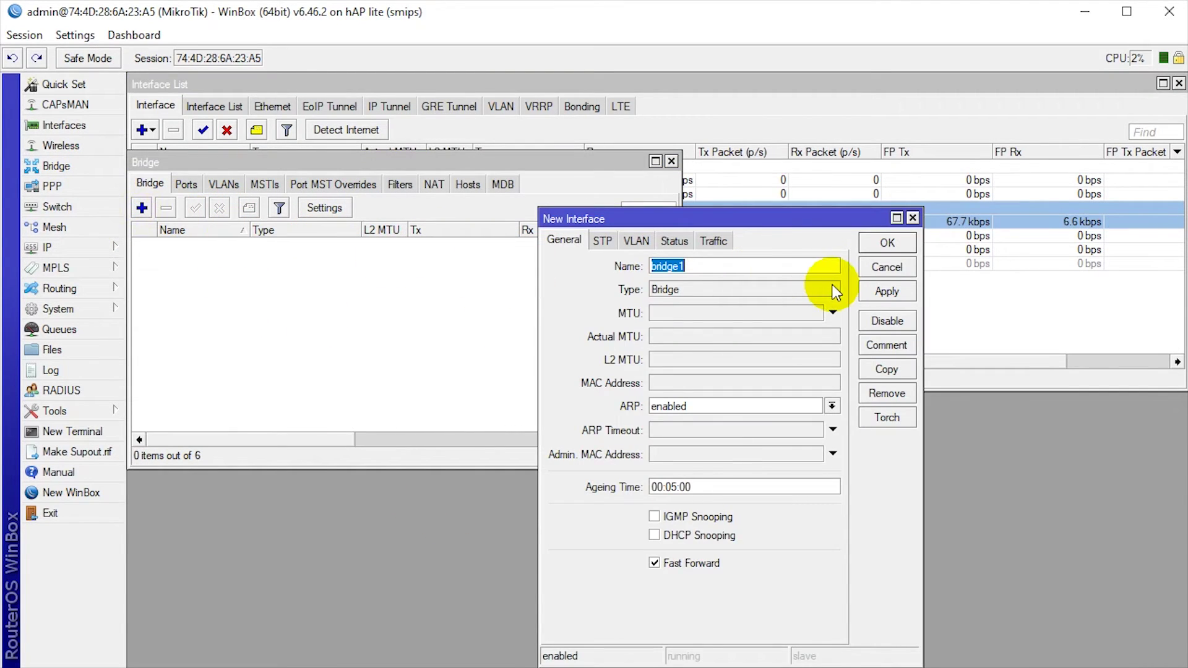
pyautogui.write('Local')
pyautogui.click(882, 294)
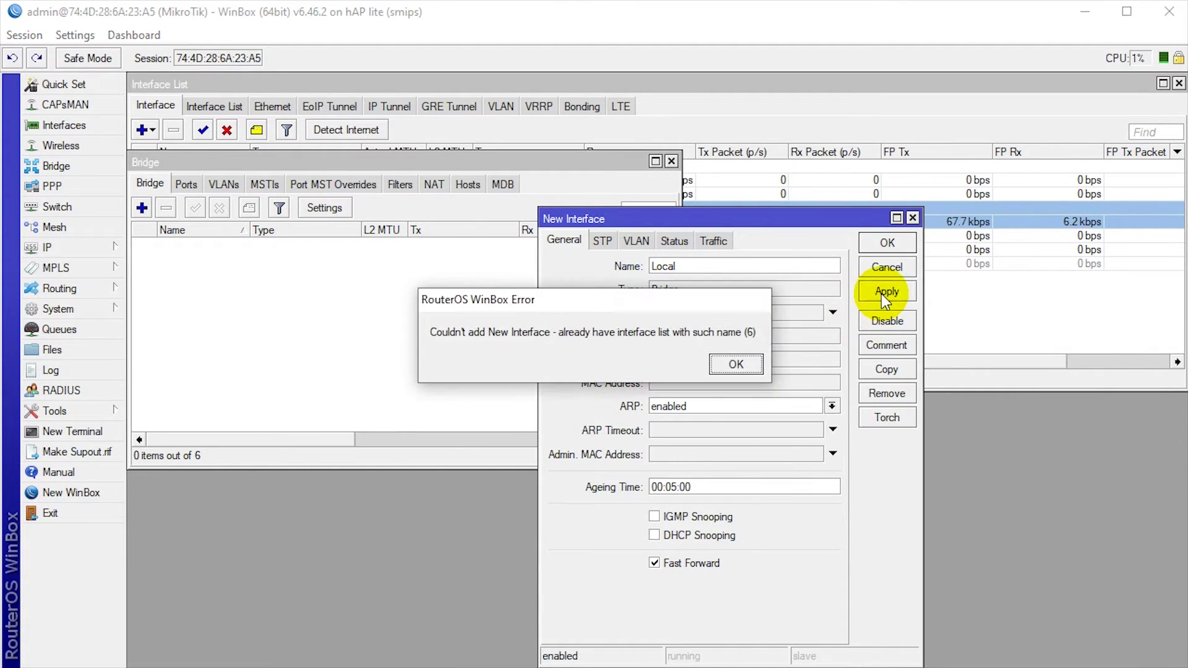
pyautogui.click(744, 360)
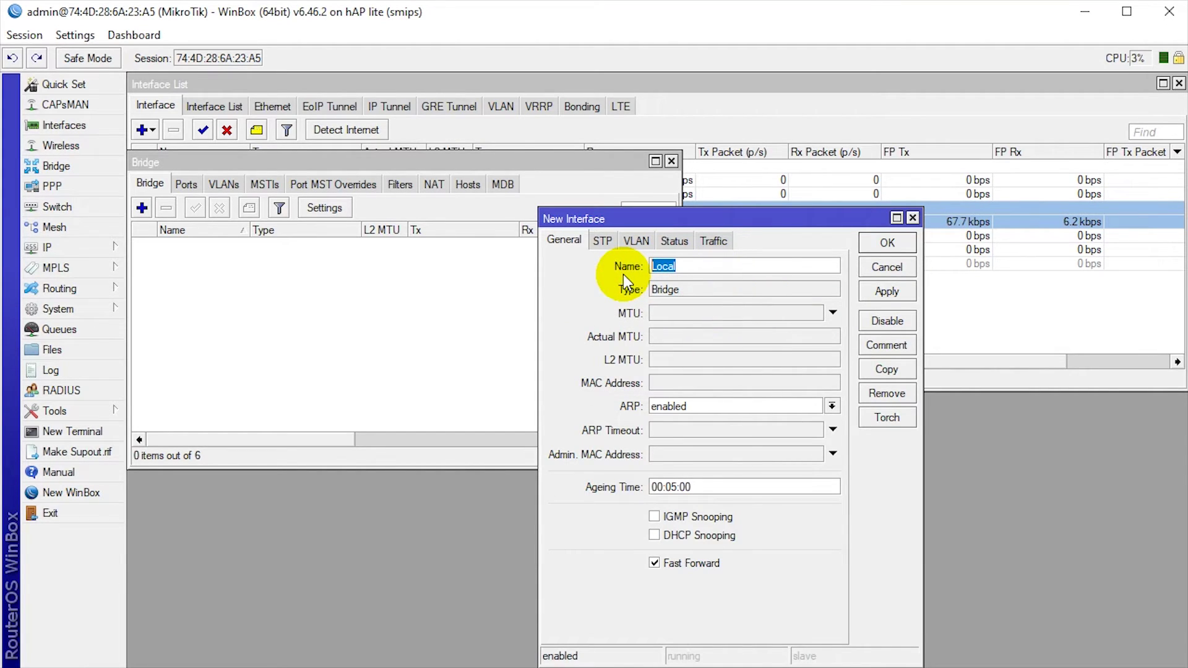
# Name the new bridge interface LAN and create it.
pyautogui.write('LAN')
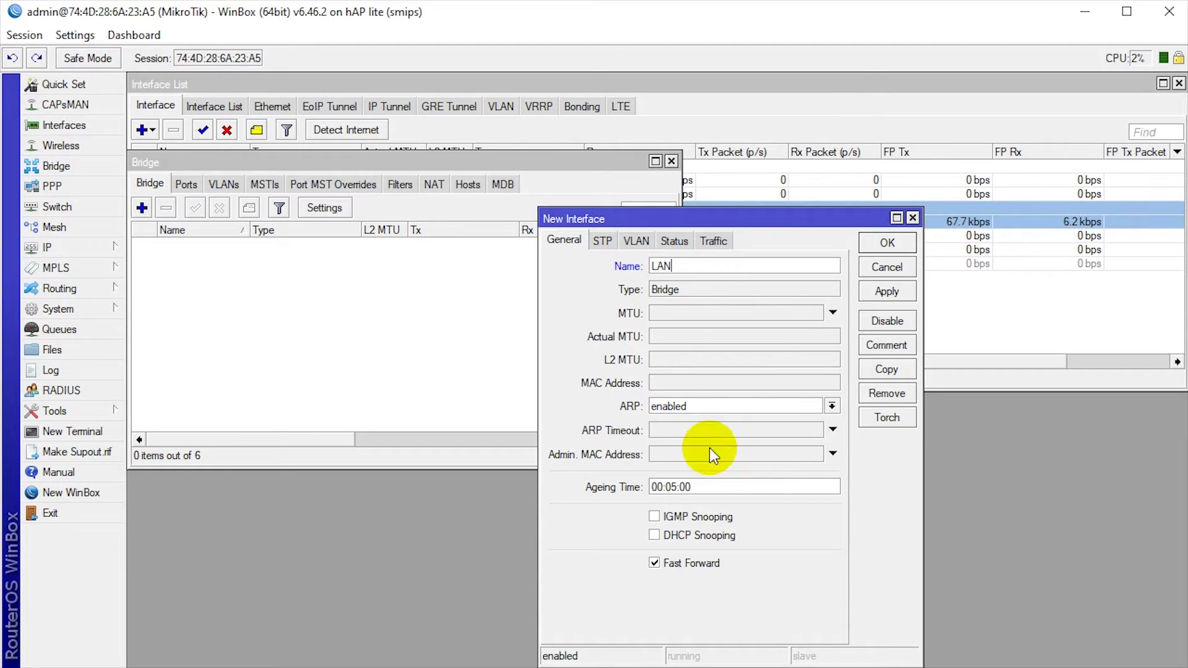
pyautogui.click(612, 236)
pyautogui.click(651, 266)
pyautogui.click(883, 295)
pyautogui.click(878, 240)
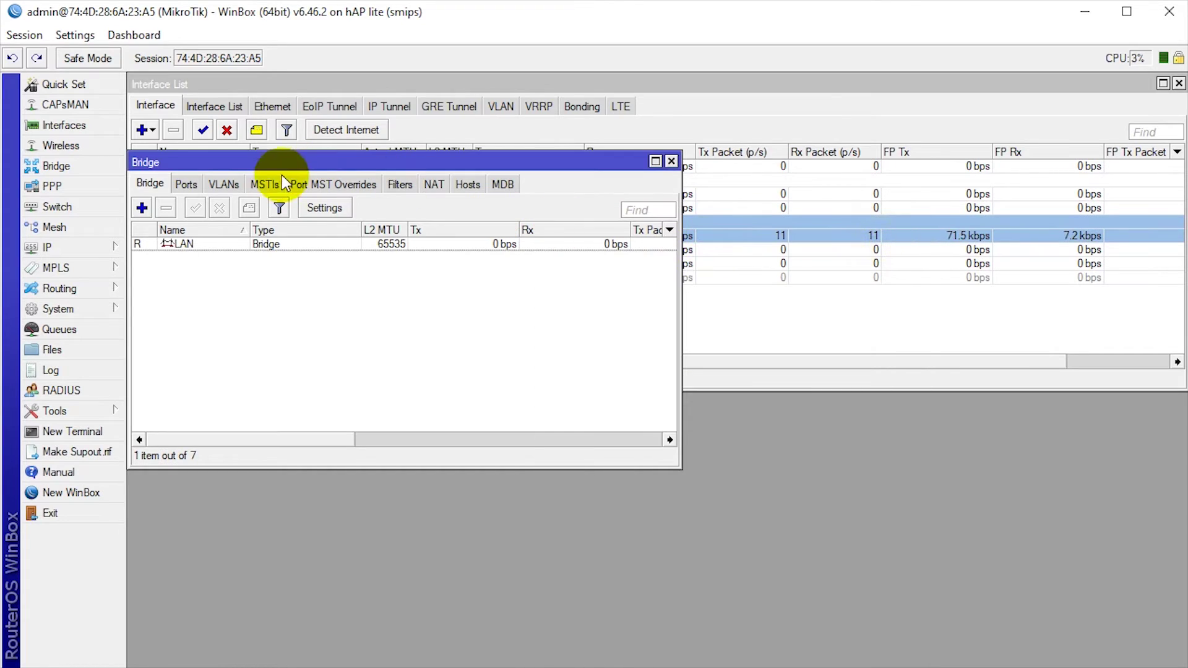
# Add the Local interface list as a port of the LAN bridge and close the bridge settings.
pyautogui.click(187, 184)
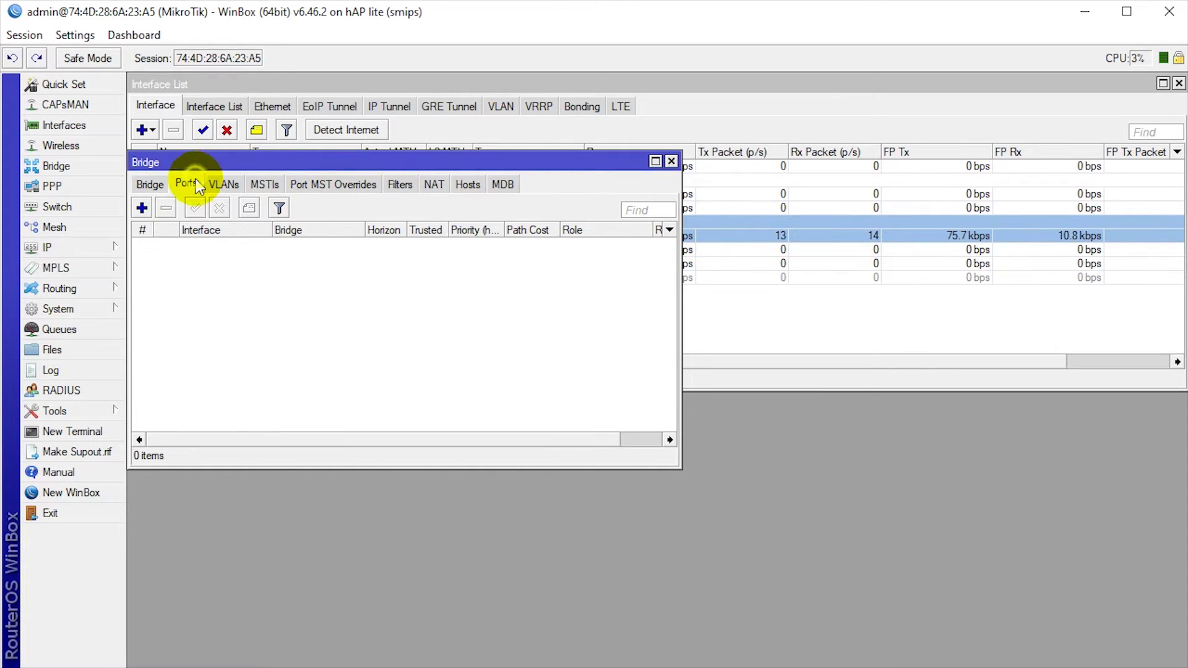
pyautogui.click(142, 208)
pyautogui.click(778, 361)
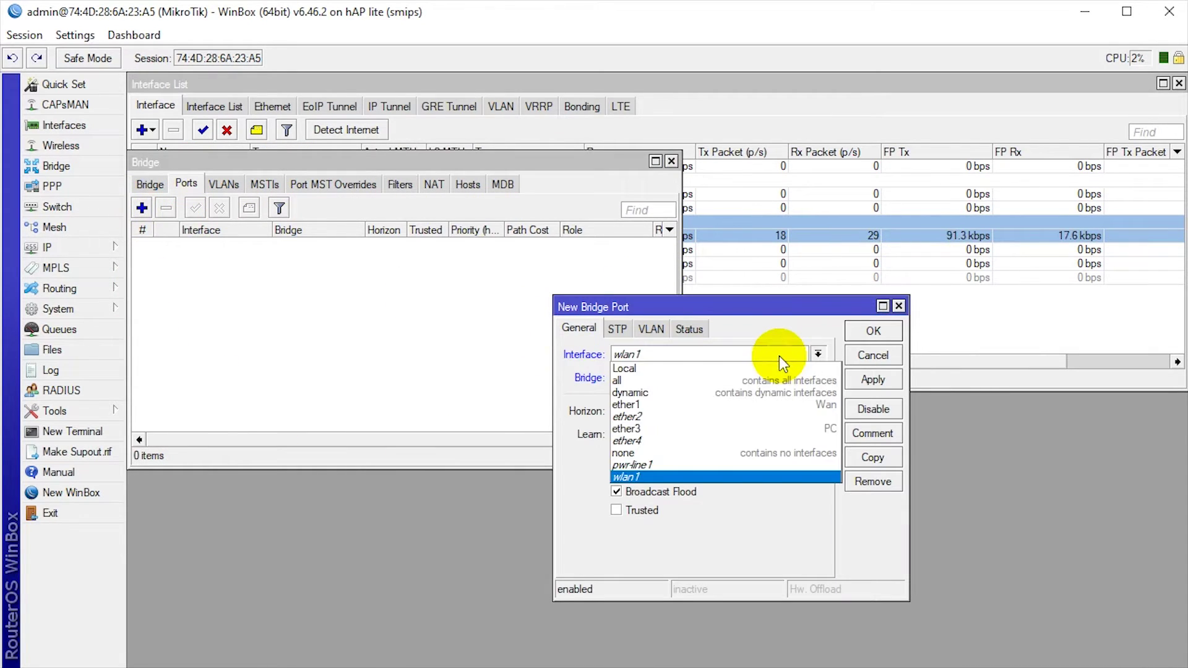
pyautogui.click(781, 367)
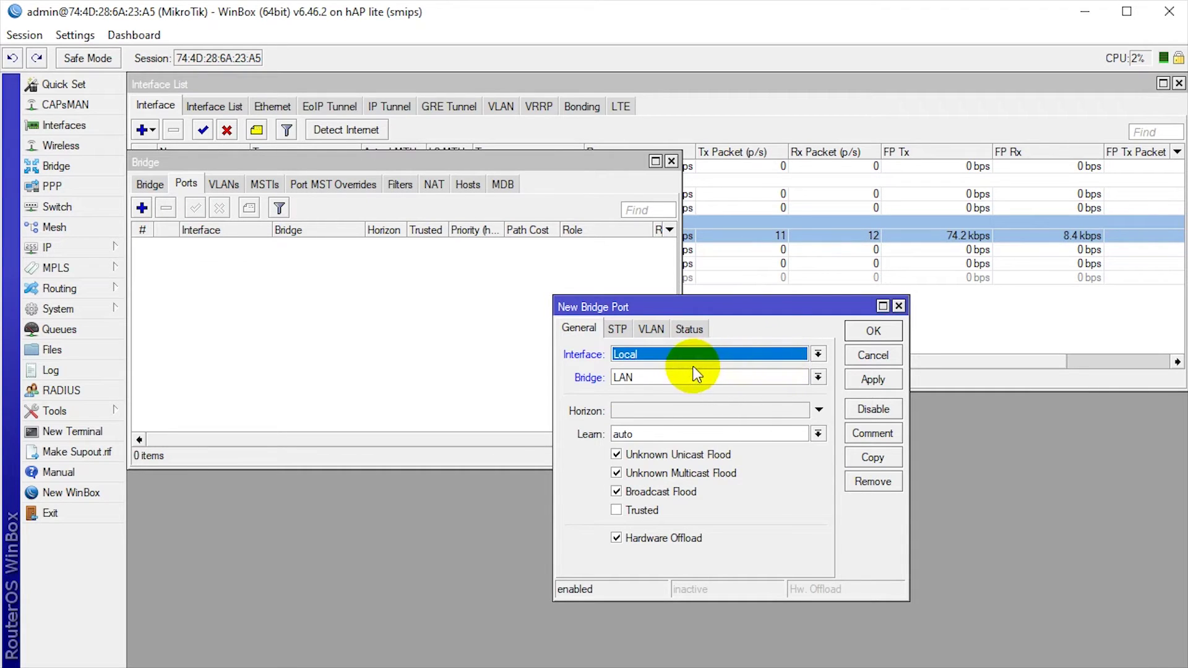
pyautogui.click(870, 380)
pyautogui.click(873, 332)
pyautogui.moveTo(204, 258); pyautogui.dragTo(222, 291)
pyautogui.press('Escape')
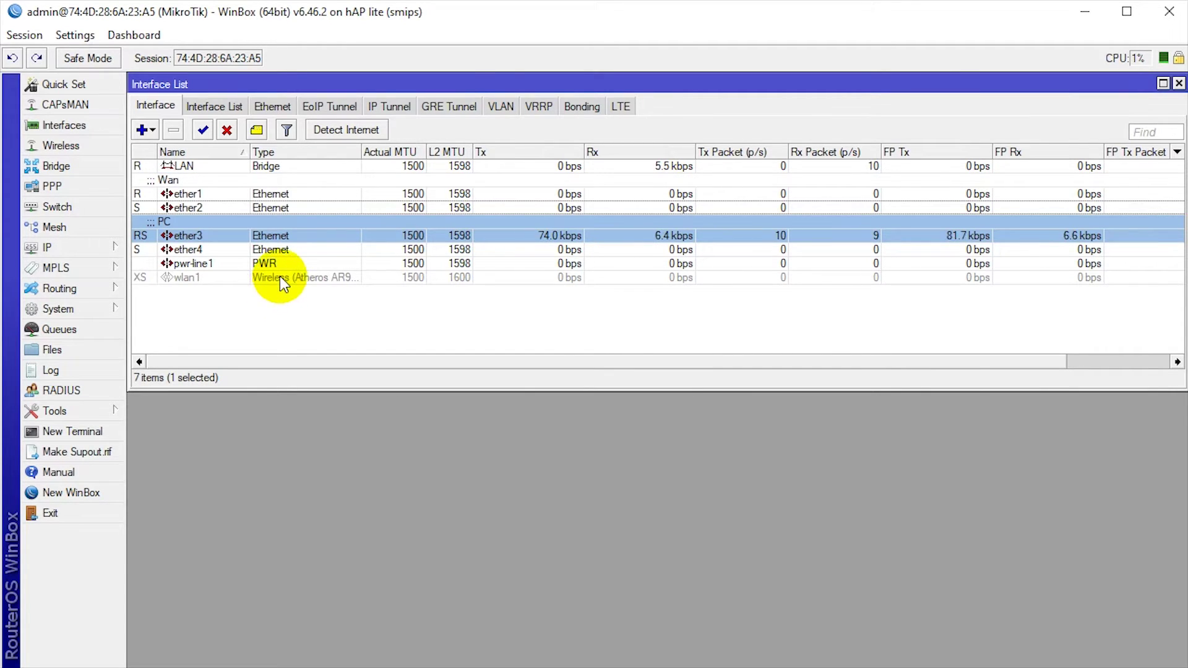
# Set wlan1 to ap bridge mode with the SSID MbahDipo and enable the interface.
pyautogui.doubleClick(279, 276)
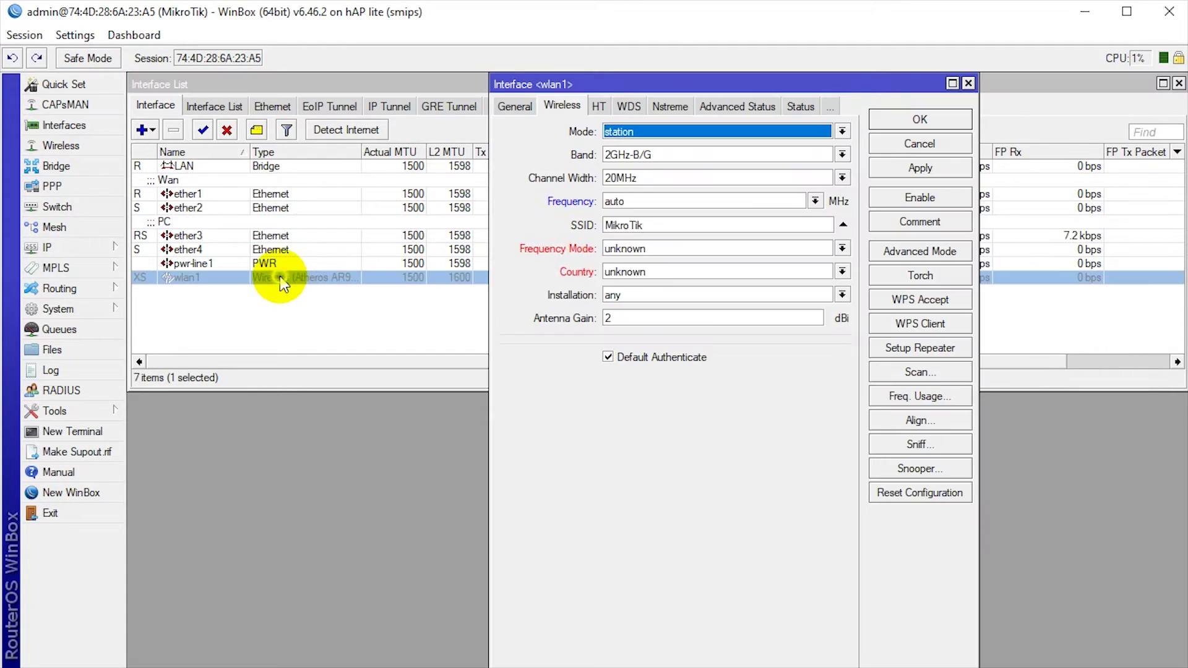
pyautogui.click(752, 132)
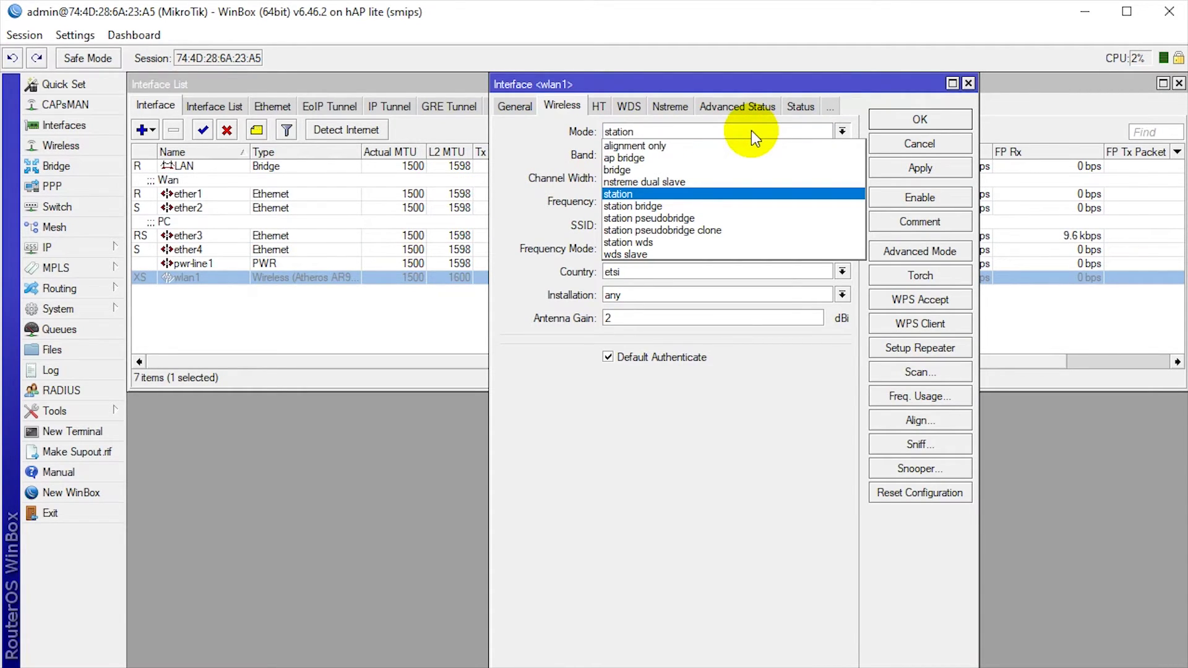
pyautogui.click(749, 157)
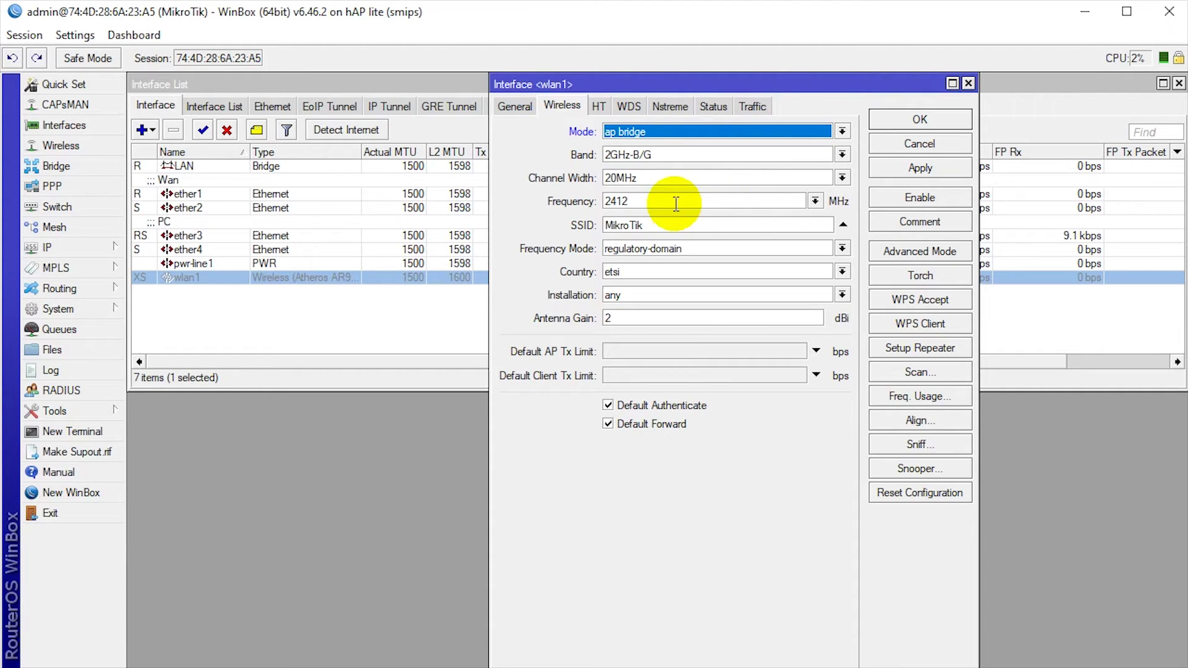
pyautogui.doubleClick(674, 228)
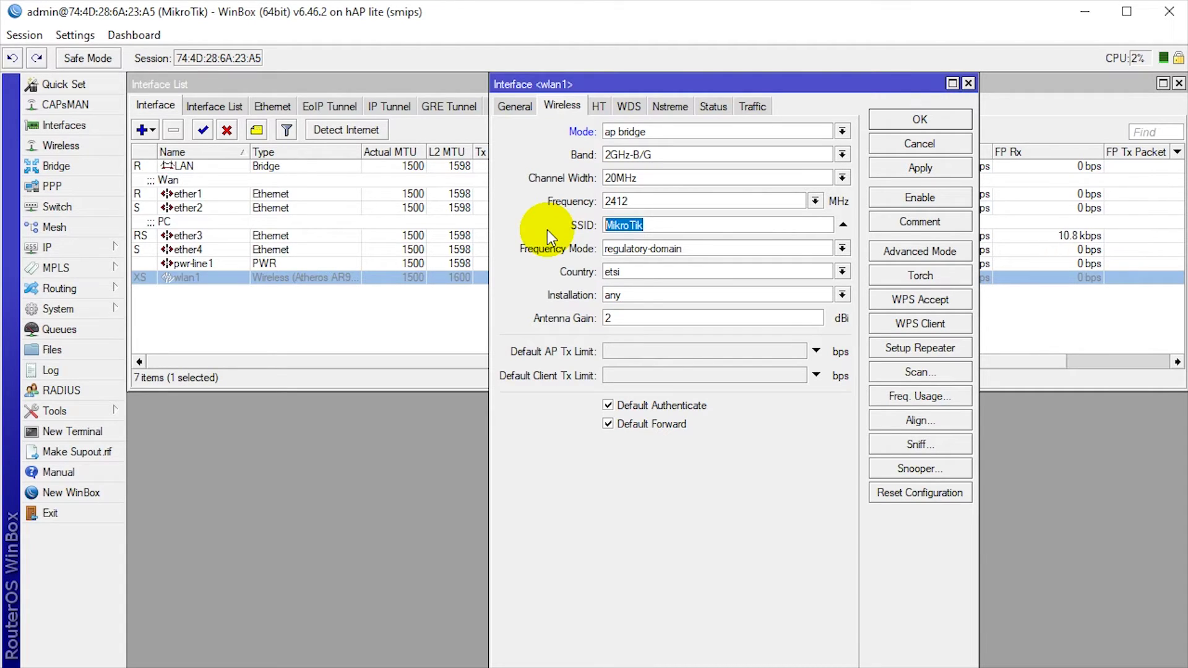
pyautogui.write('MbahDipo')
pyautogui.press('Return')
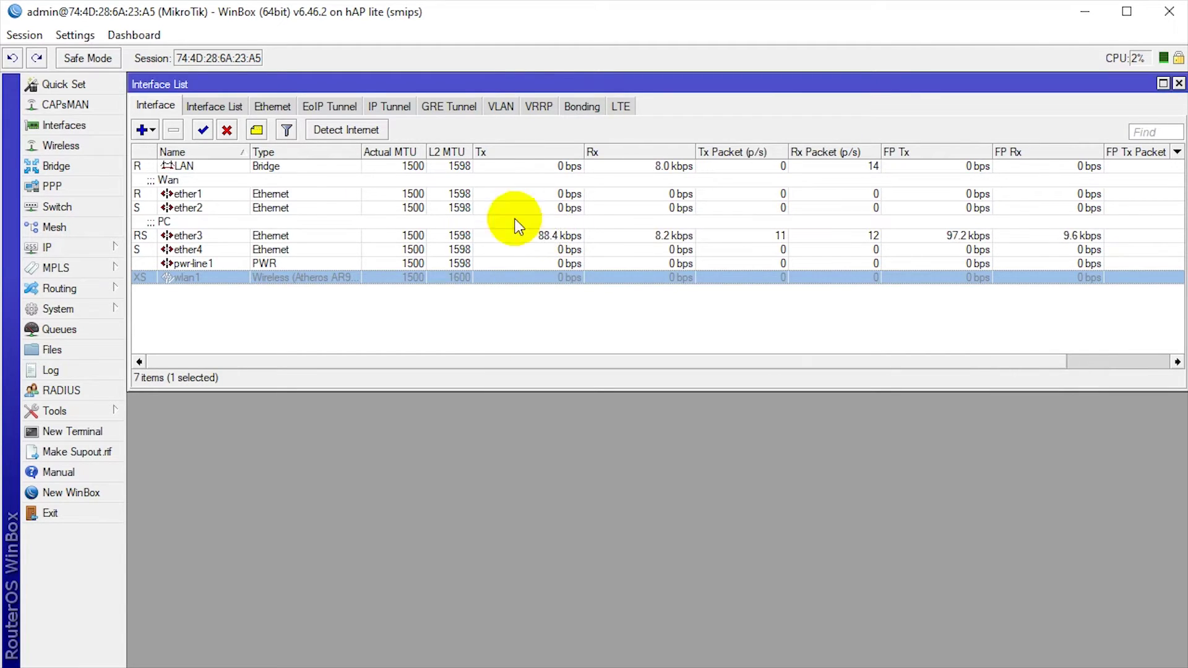
pyautogui.click(204, 133)
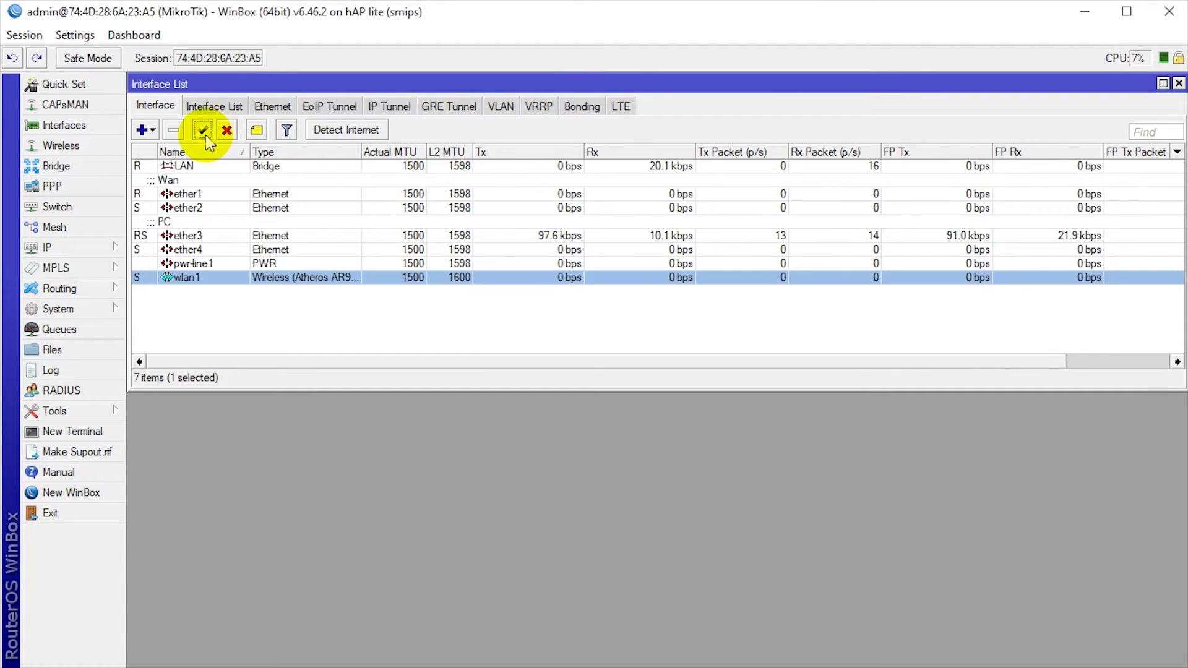
# Change the wireless band of wlan1 to 2GHz-B/G/N.
pyautogui.doubleClick(251, 278)
pyautogui.click(655, 158)
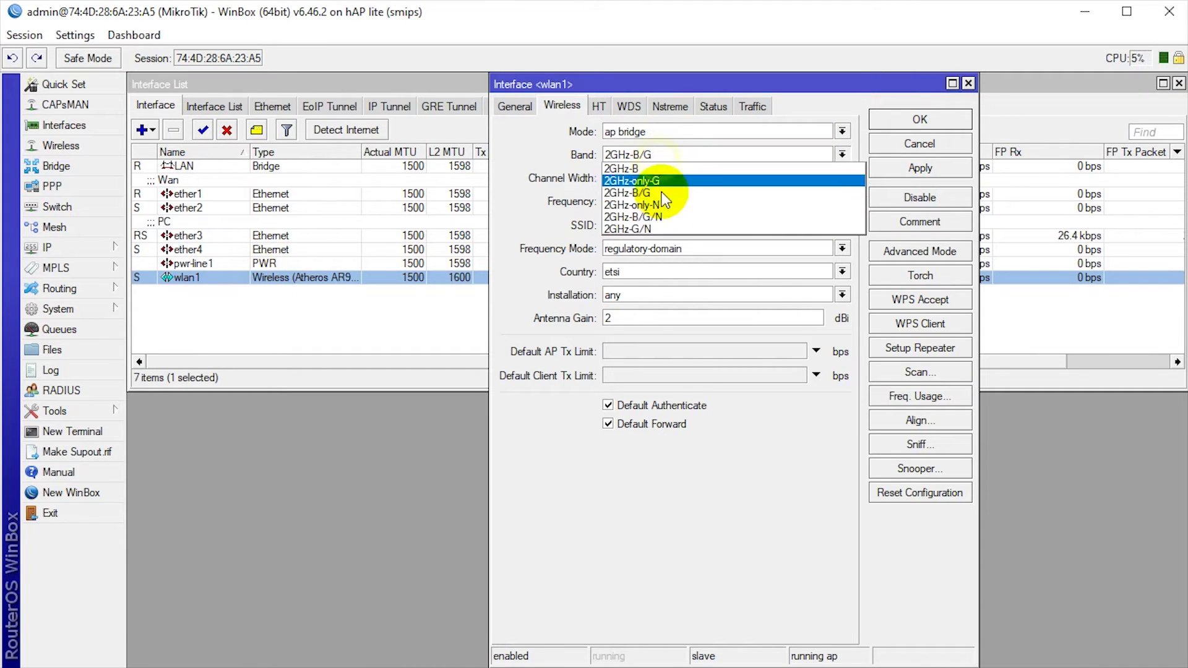
pyautogui.click(657, 212)
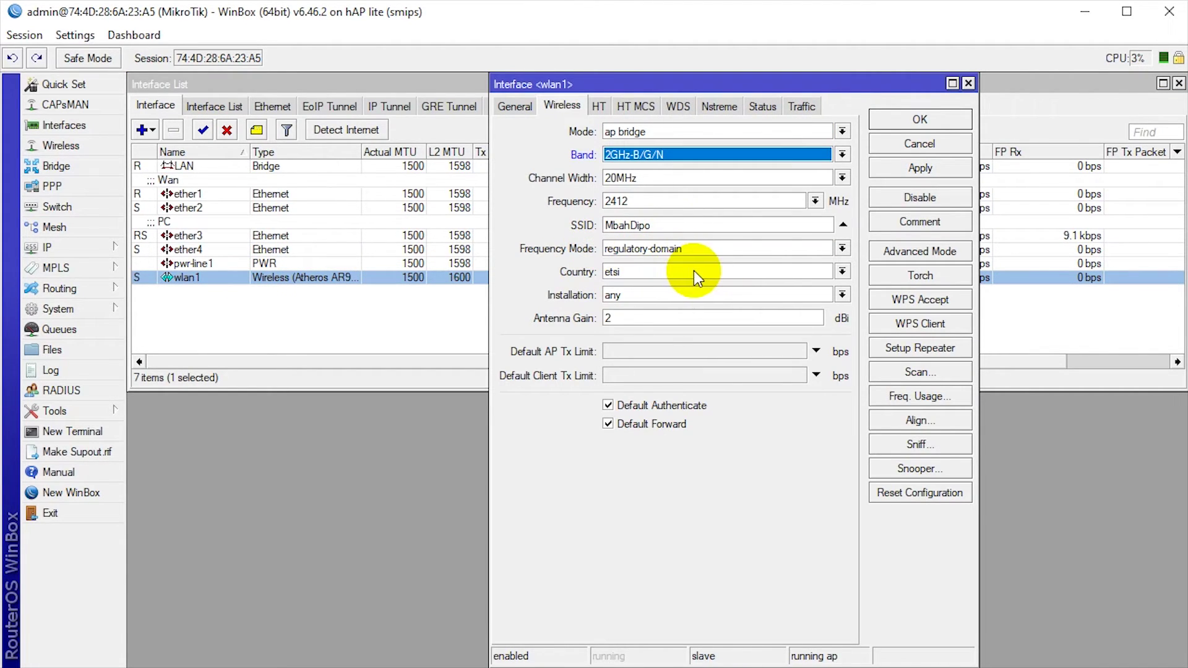
pyautogui.click(965, 168)
pyautogui.click(938, 124)
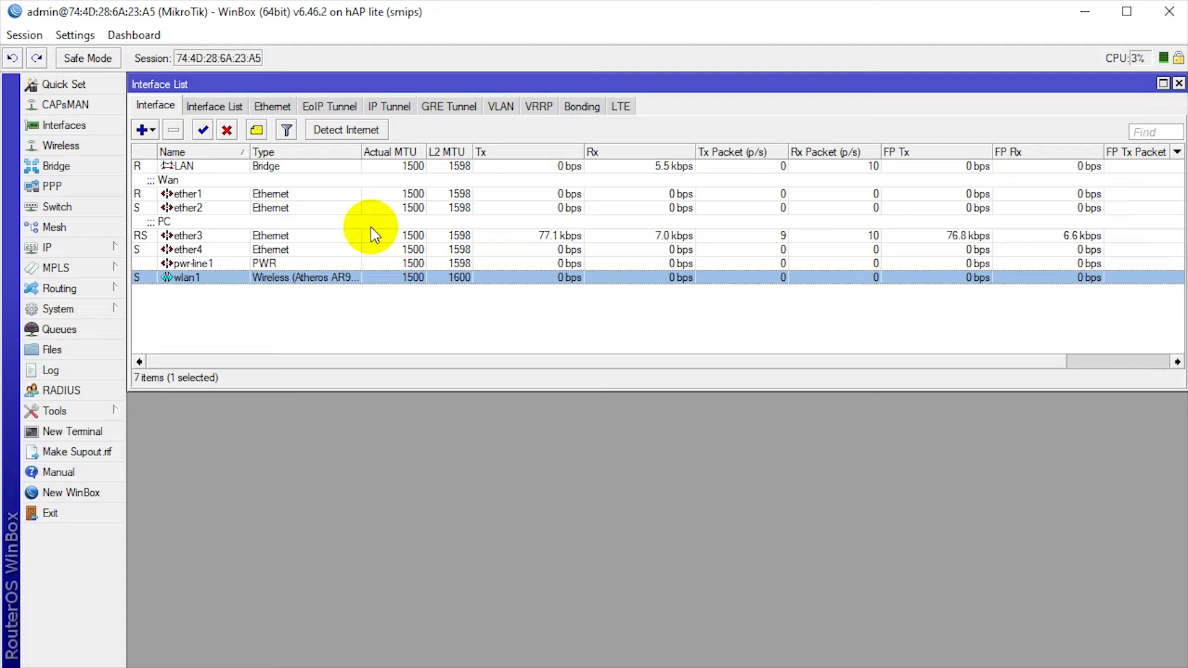
# Add a DHCP client on ether1, keeping Add Default Route at yes, and close the DHCP client list.
pyautogui.click(301, 195)
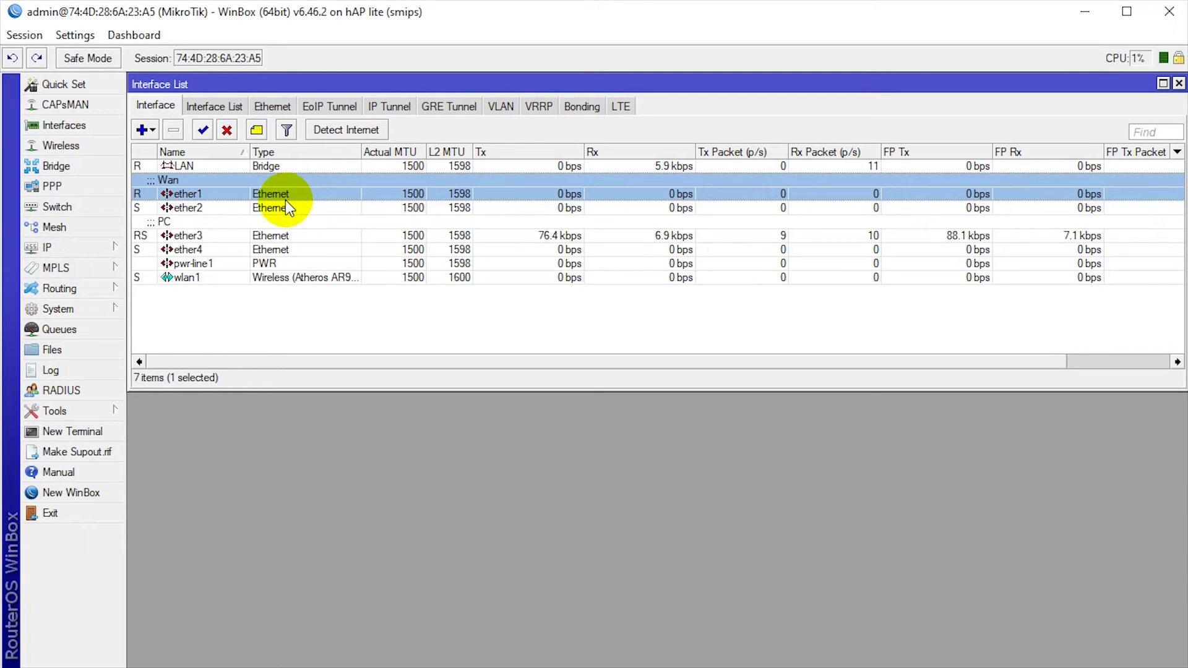
pyautogui.click(115, 246)
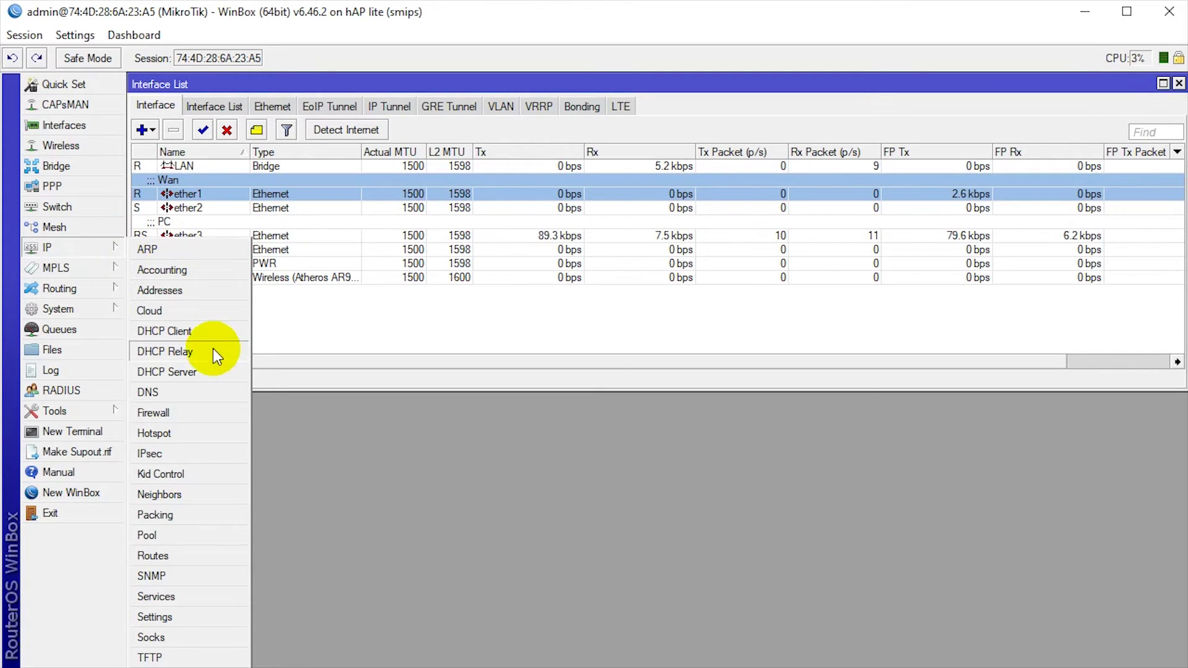
pyautogui.click(213, 334)
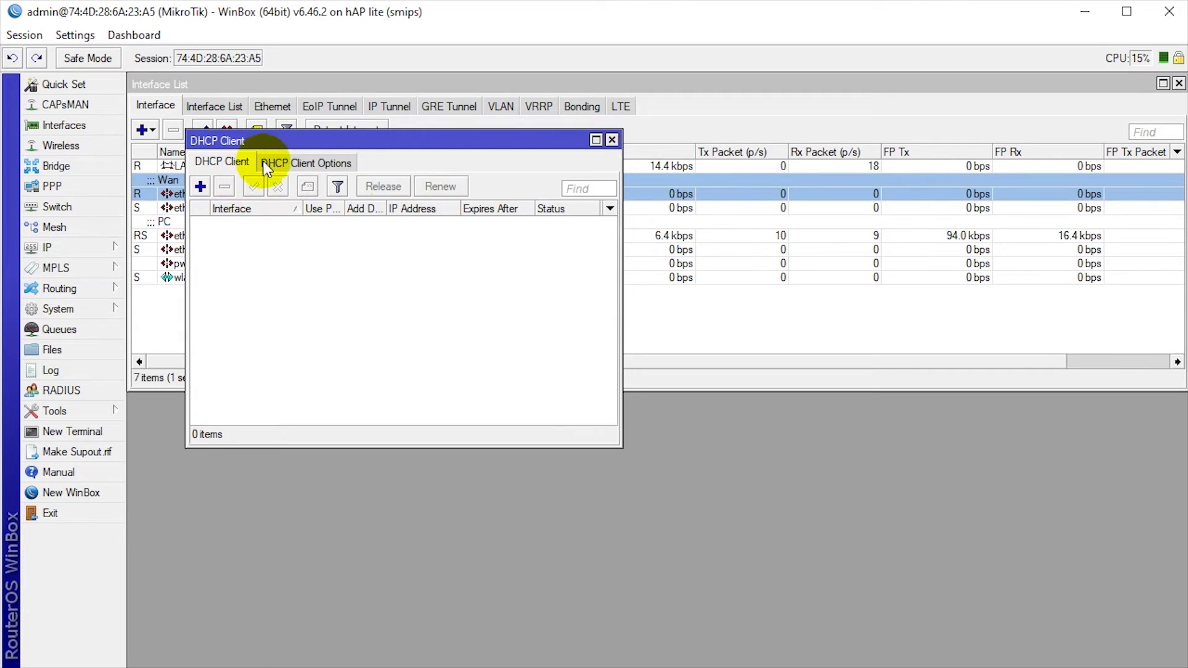
pyautogui.click(202, 187)
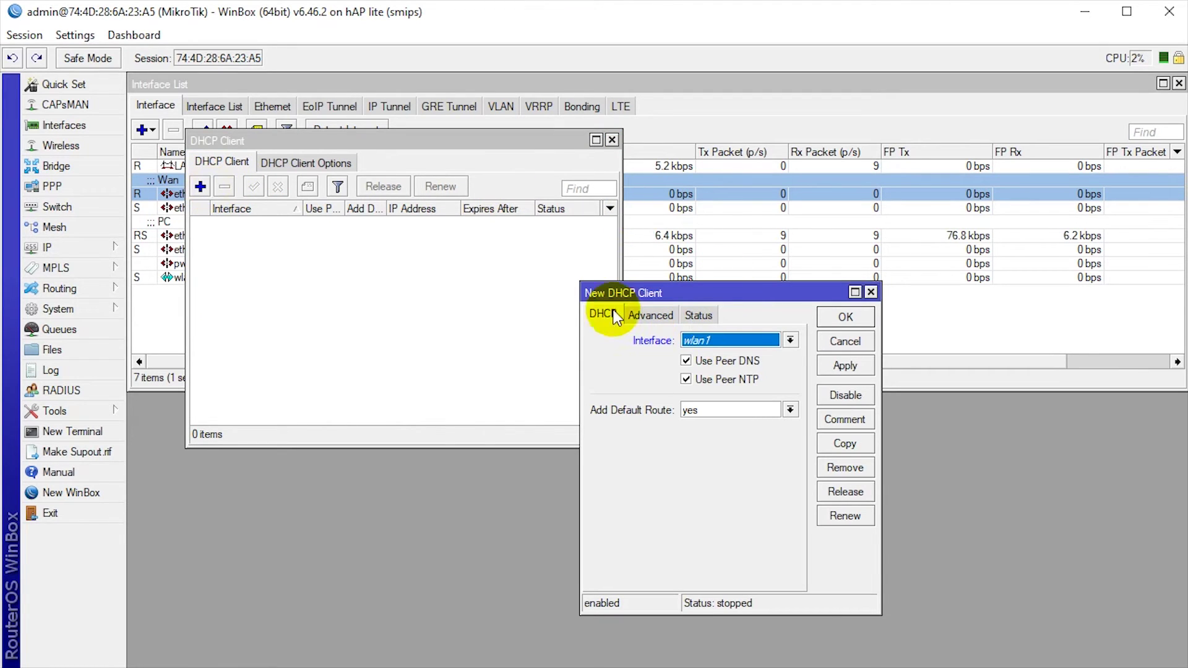
pyautogui.click(765, 345)
pyautogui.click(756, 365)
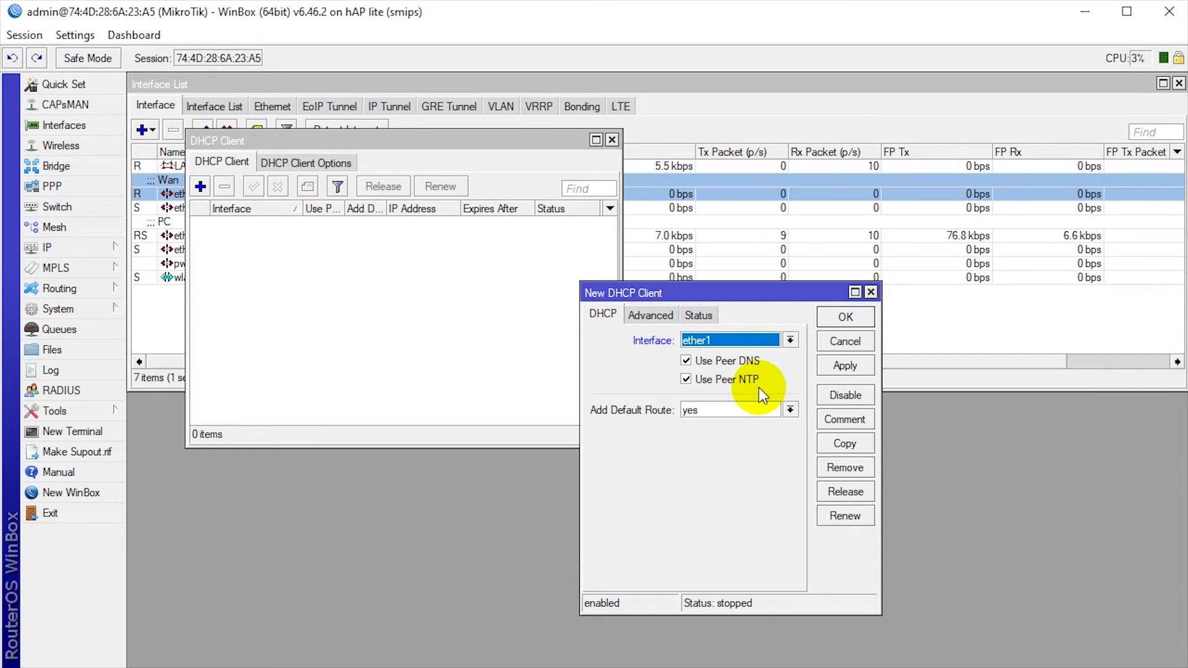
pyautogui.click(770, 410)
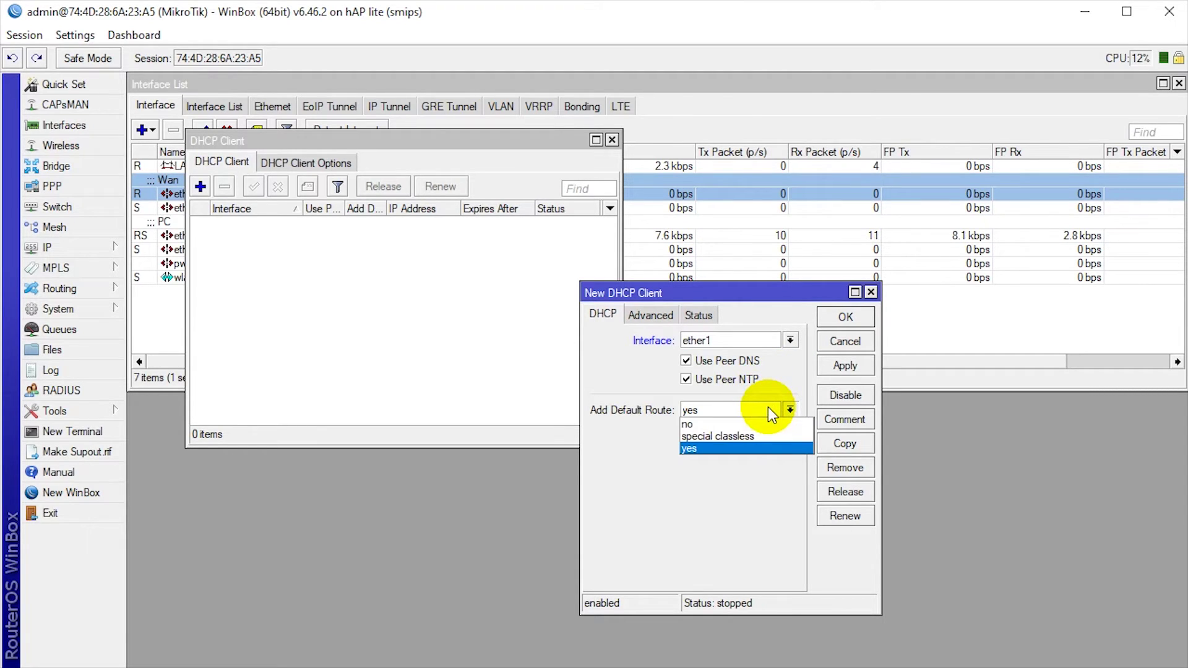
pyautogui.click(770, 411)
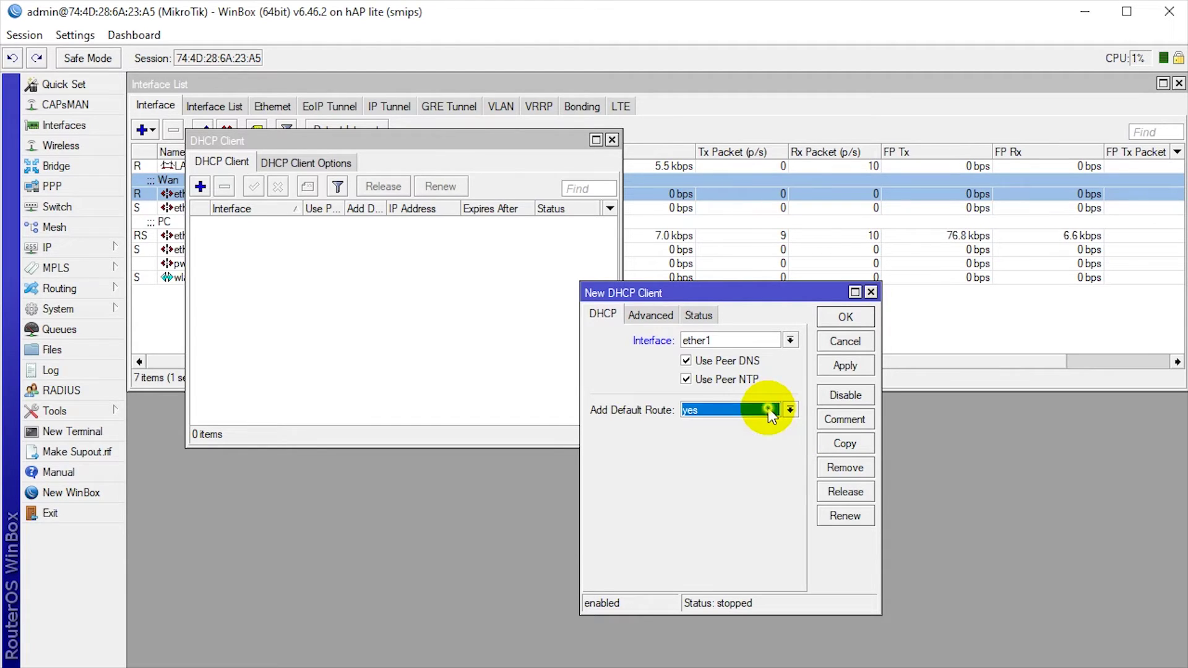
pyautogui.click(855, 368)
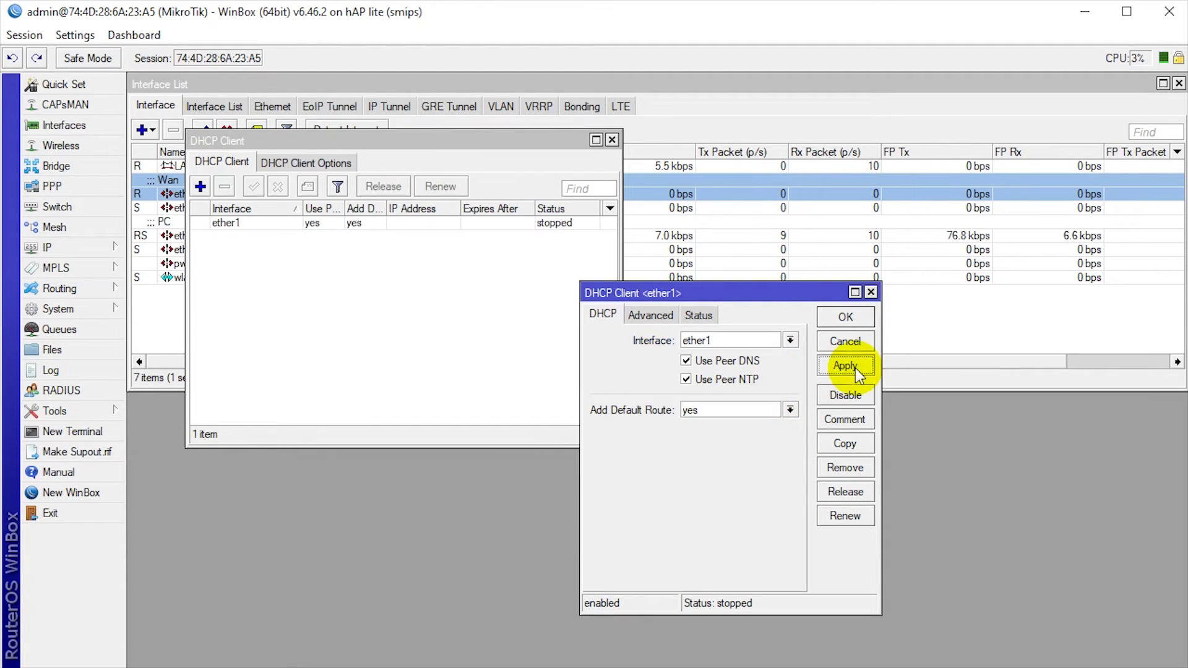
pyautogui.click(846, 318)
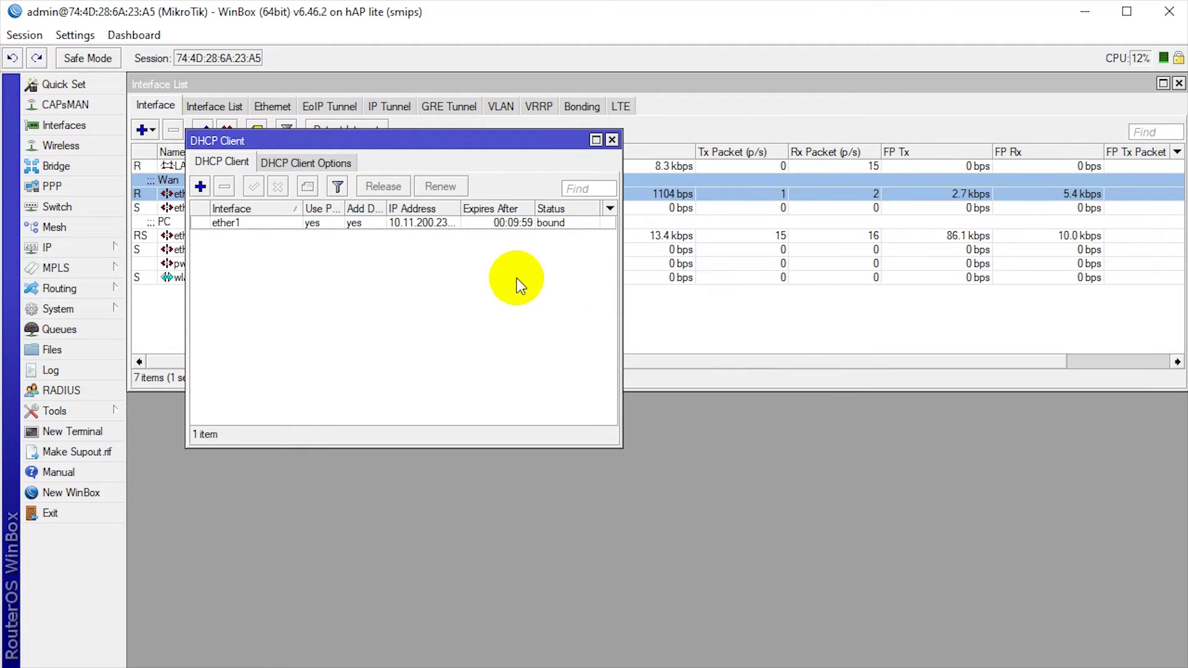
pyautogui.click(358, 228)
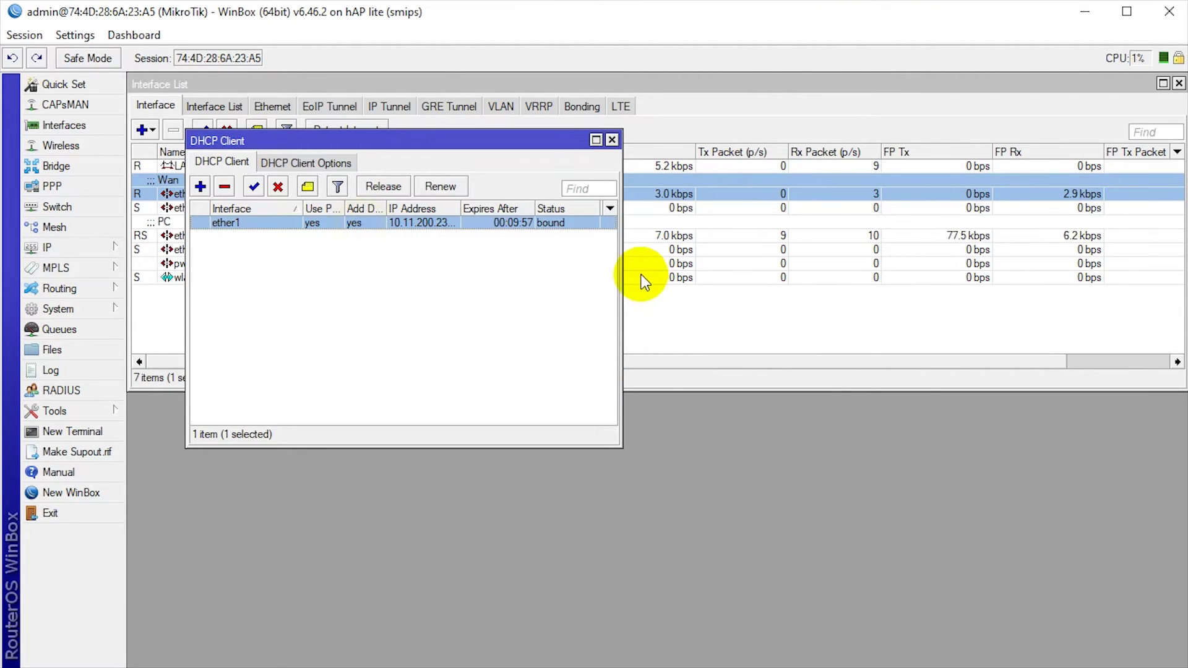
pyautogui.click(612, 139)
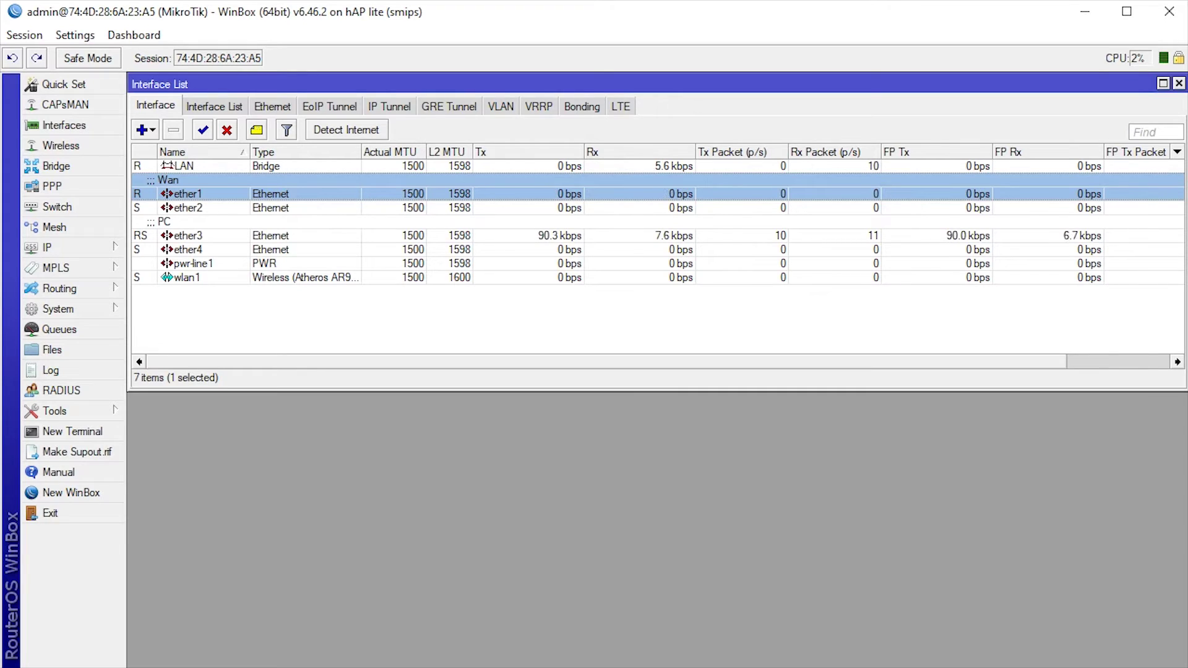
# Allow remote requests in the router's DNS settings.
pyautogui.click(50, 247)
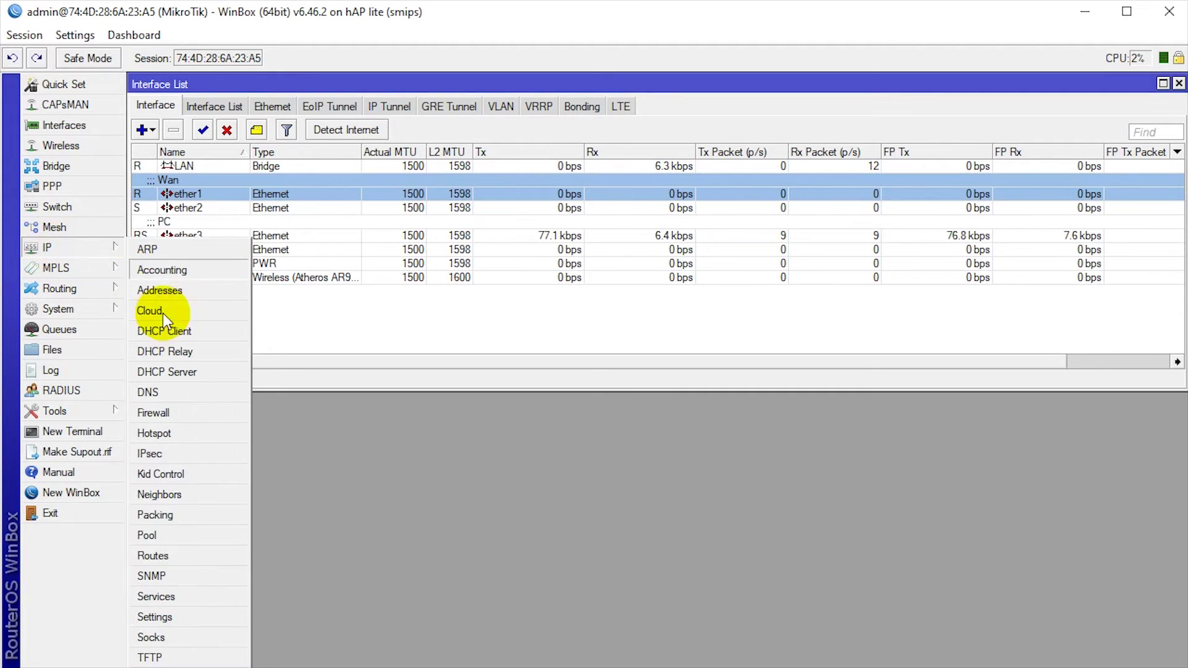
pyautogui.click(179, 393)
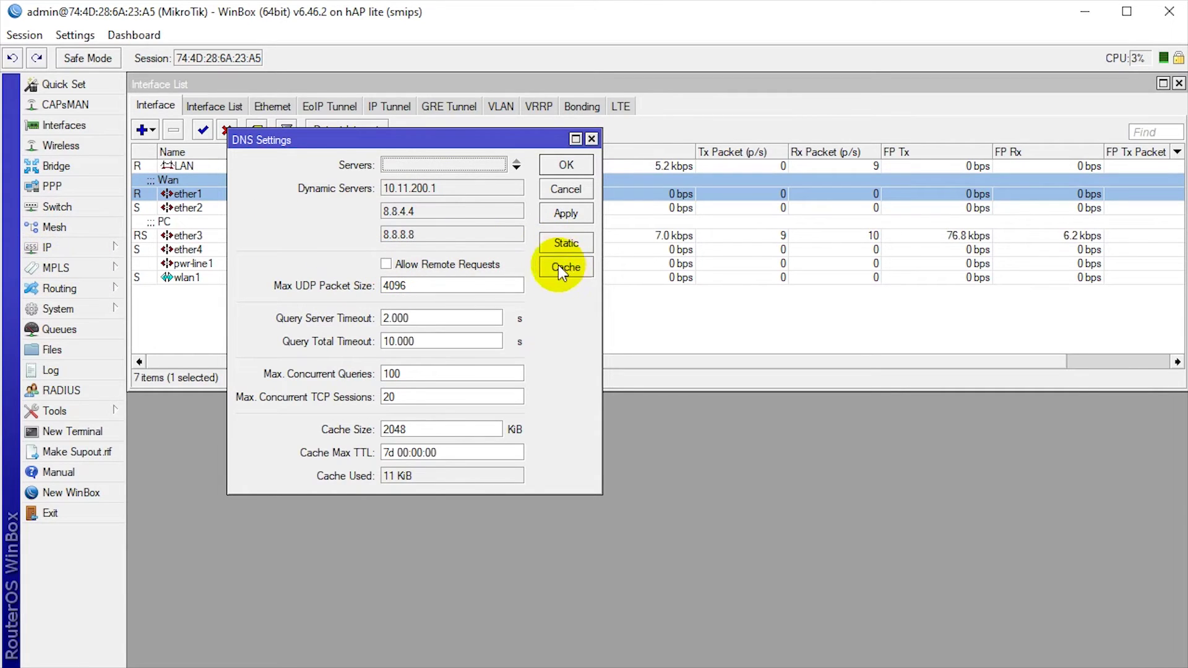
pyautogui.click(386, 263)
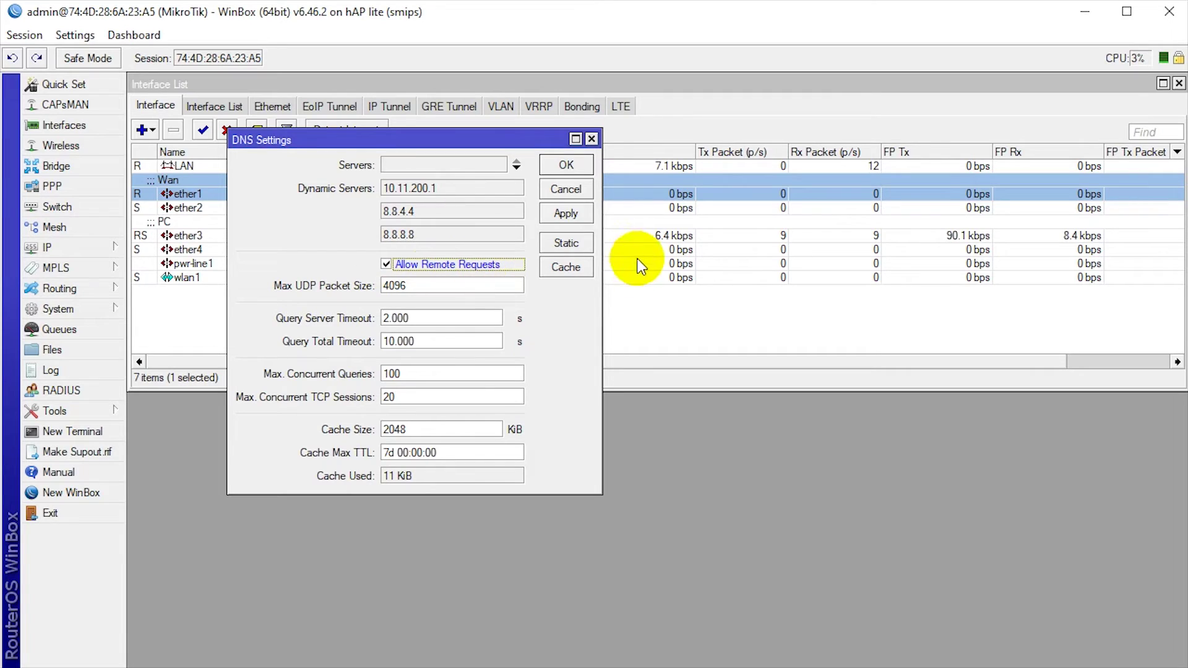
pyautogui.click(554, 210)
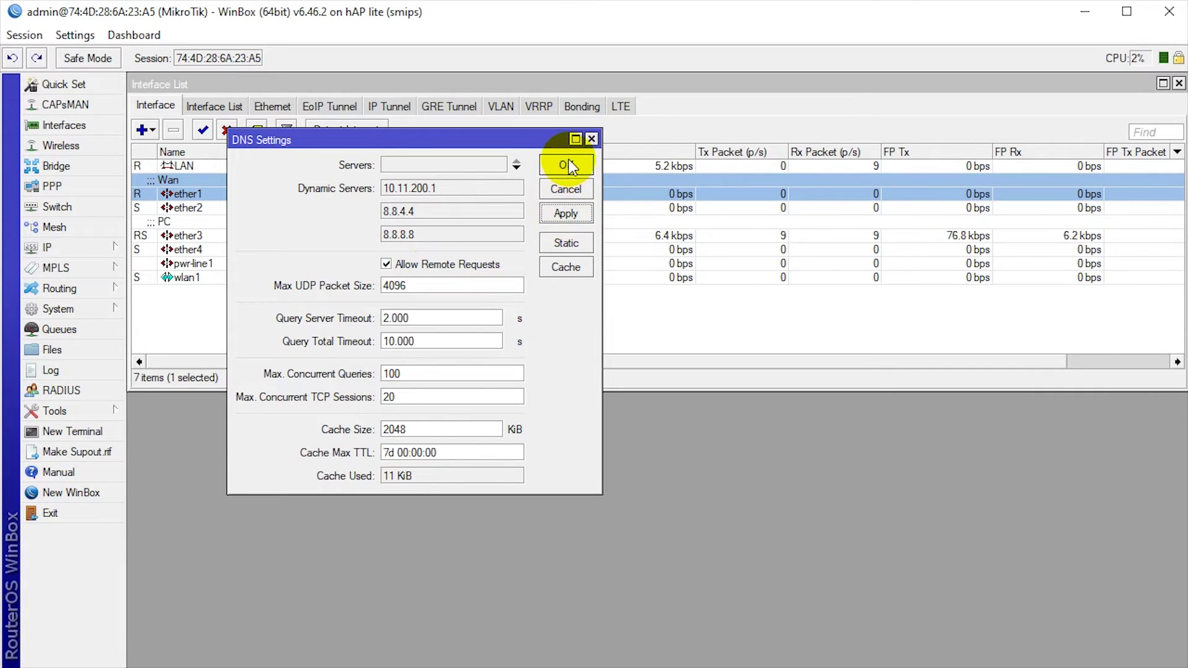
pyautogui.click(566, 165)
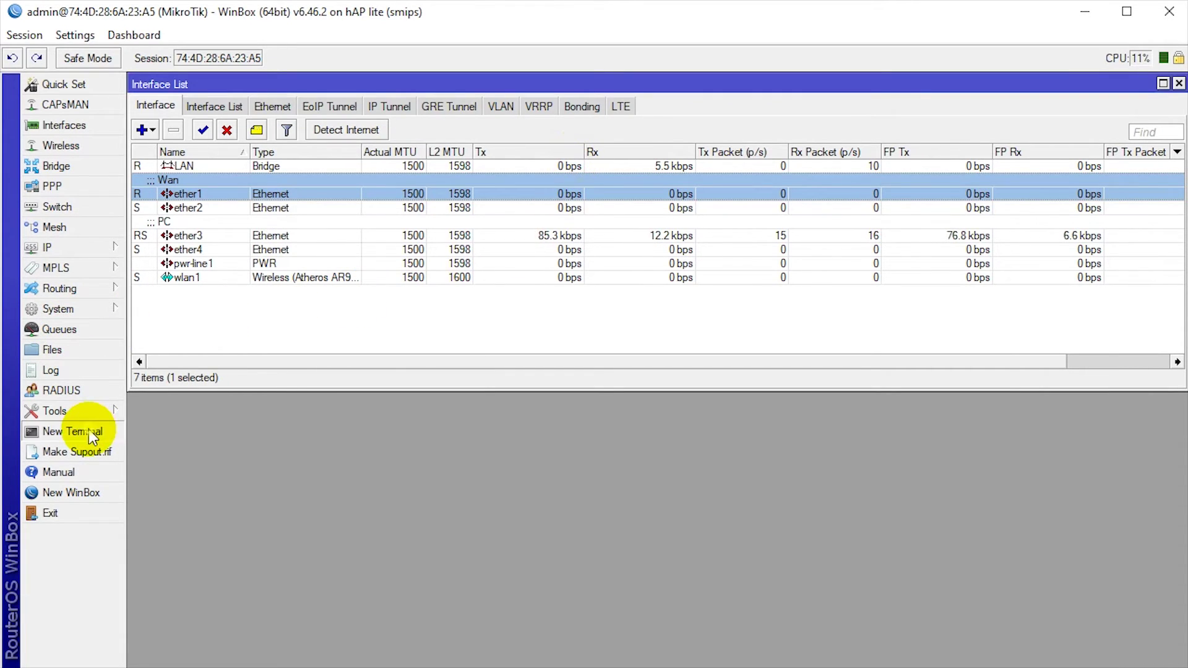
# Ping google.com from the router's terminal, stop the ping and close the terminal.
pyautogui.click(92, 436)
pyautogui.write('ping google.com')
pyautogui.press('Return')
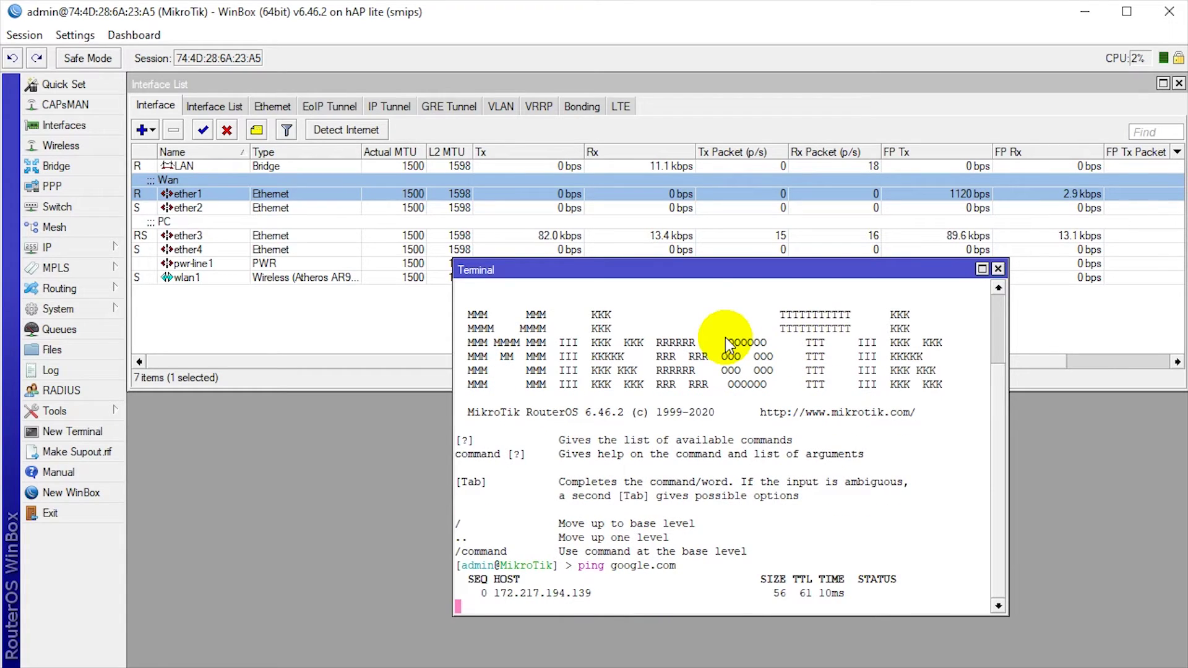
pyautogui.hotkey('ctrl', 'c')
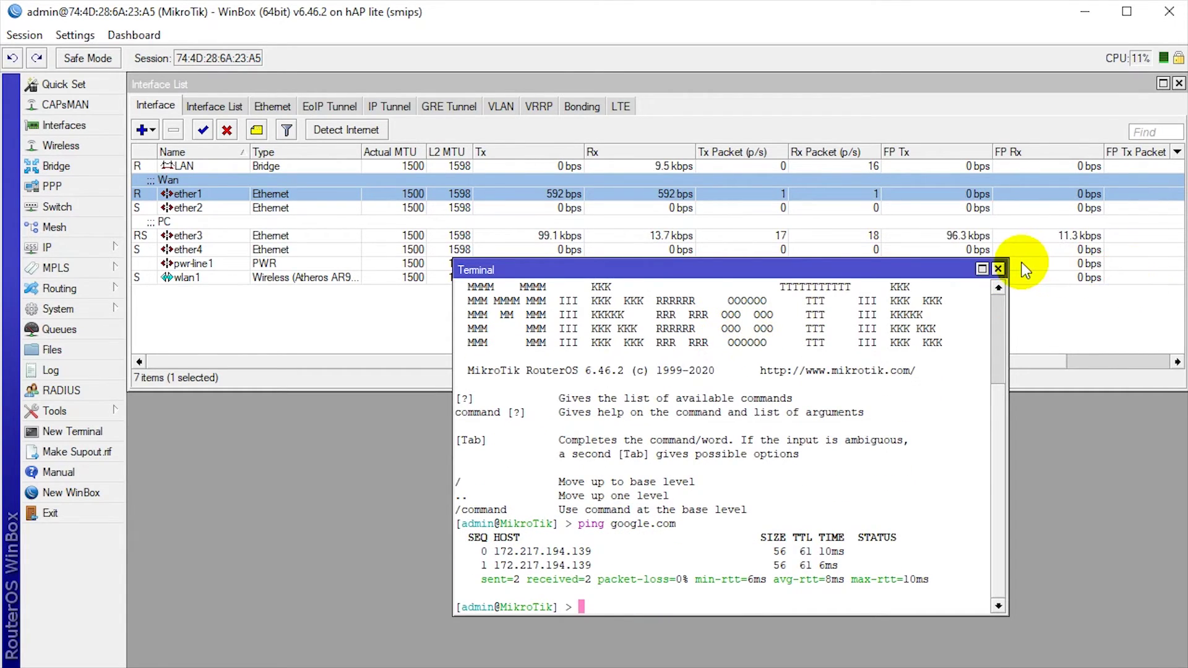
pyautogui.click(997, 268)
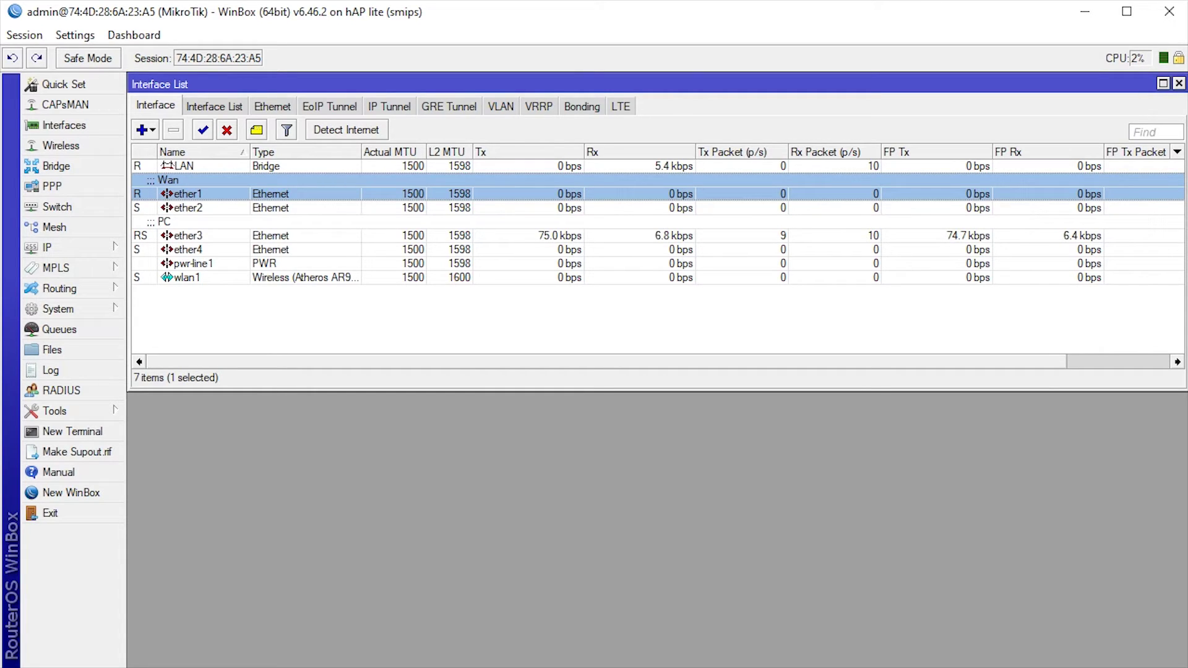
# Add the IP address 192.168.100.1/24 to the LAN bridge interface and select its entry in the address list.
pyautogui.click(58, 247)
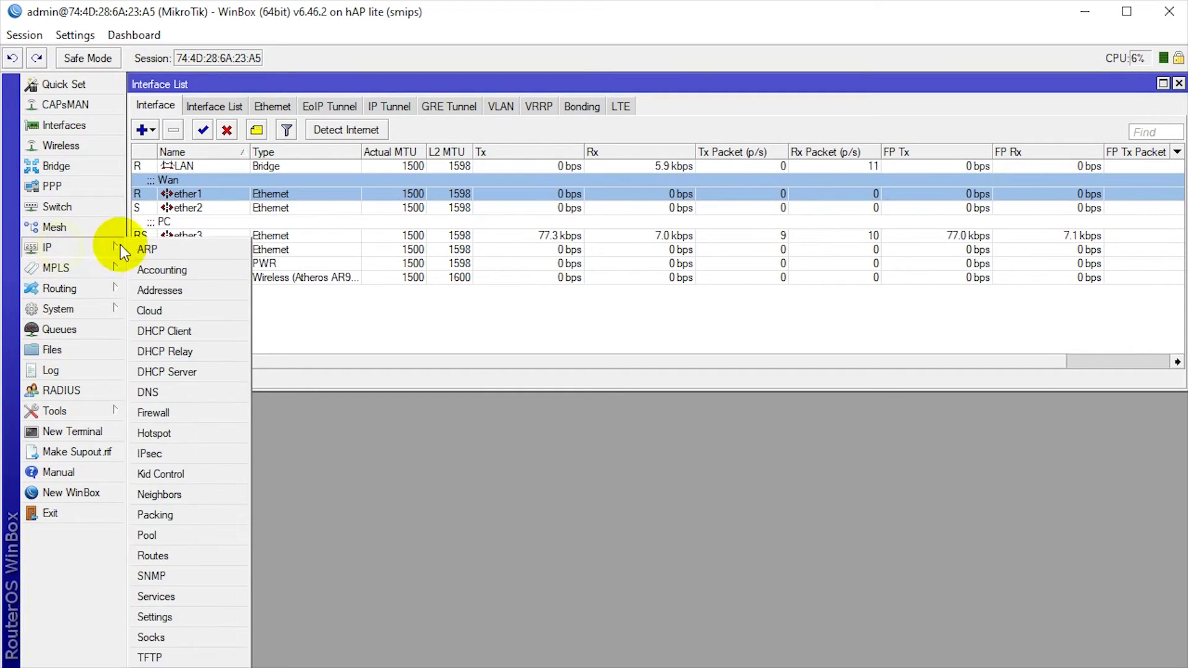
pyautogui.click(160, 290)
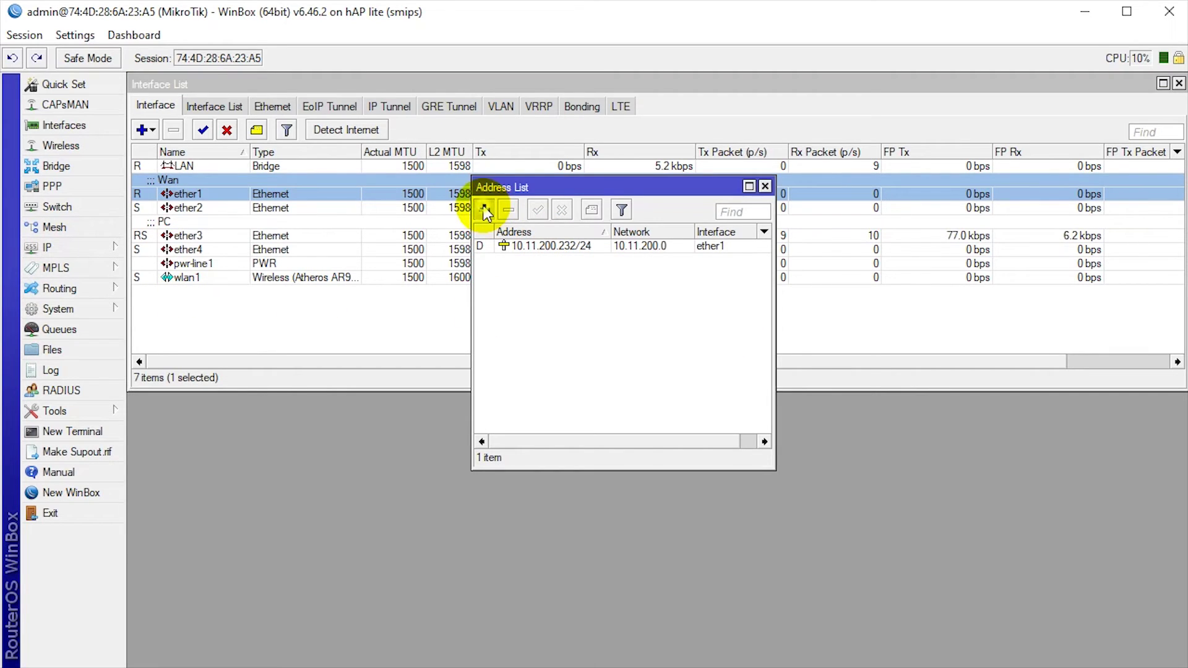
pyautogui.click(484, 210)
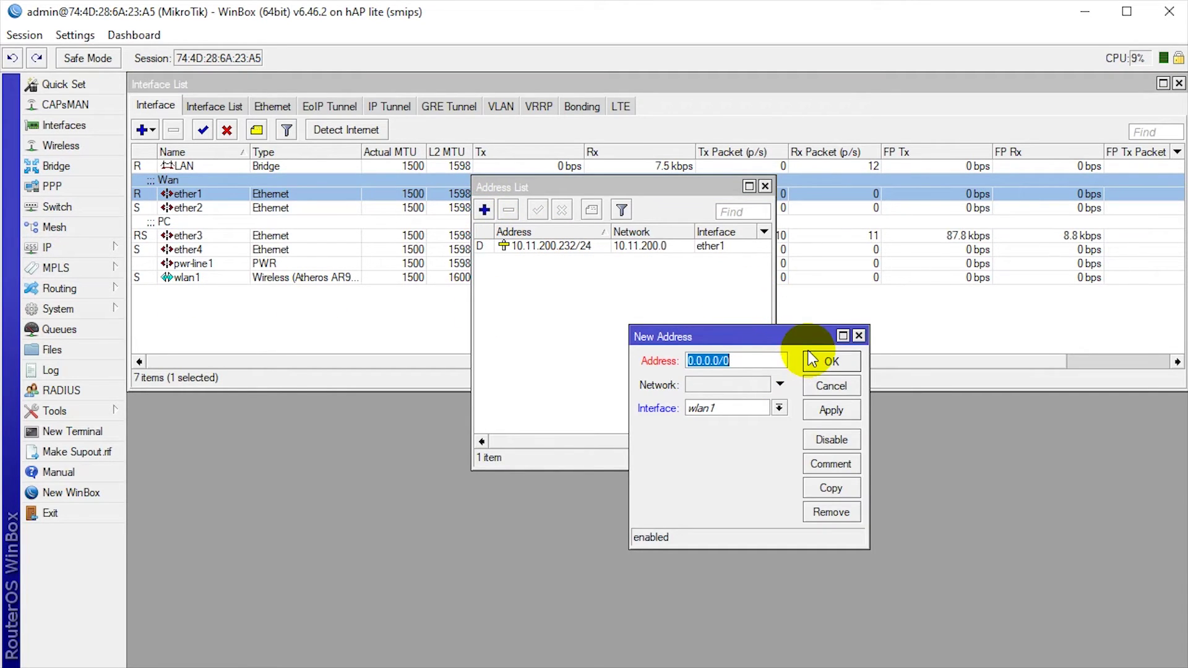
pyautogui.write('192.168')
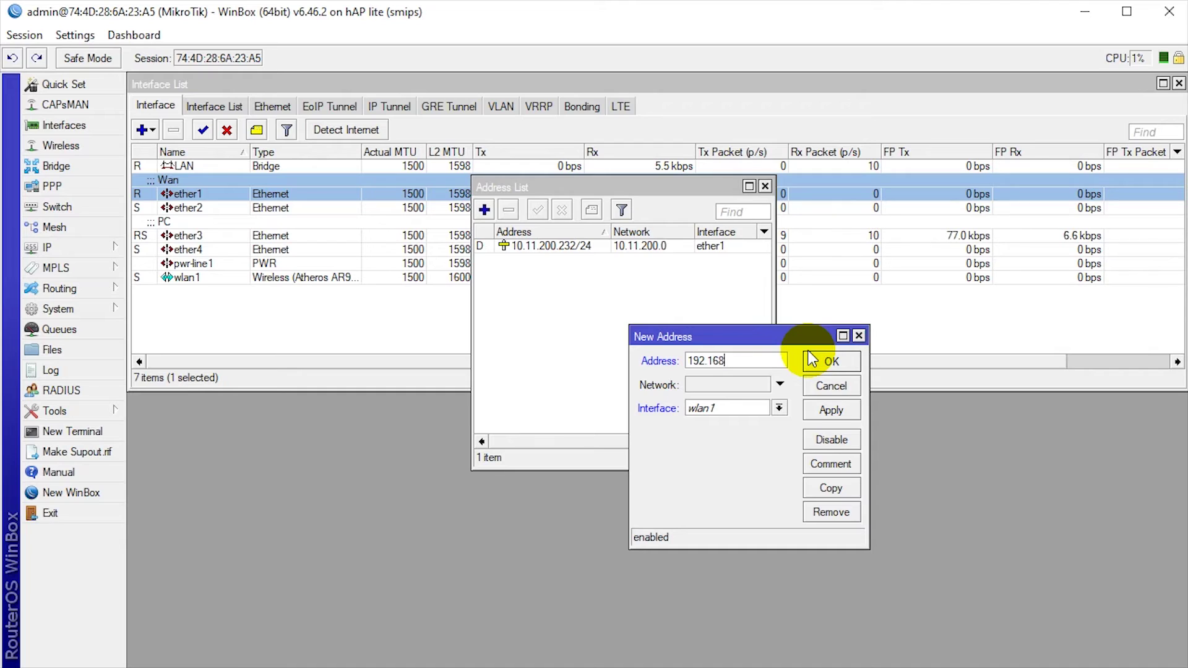
pyautogui.write('.100.1/24')
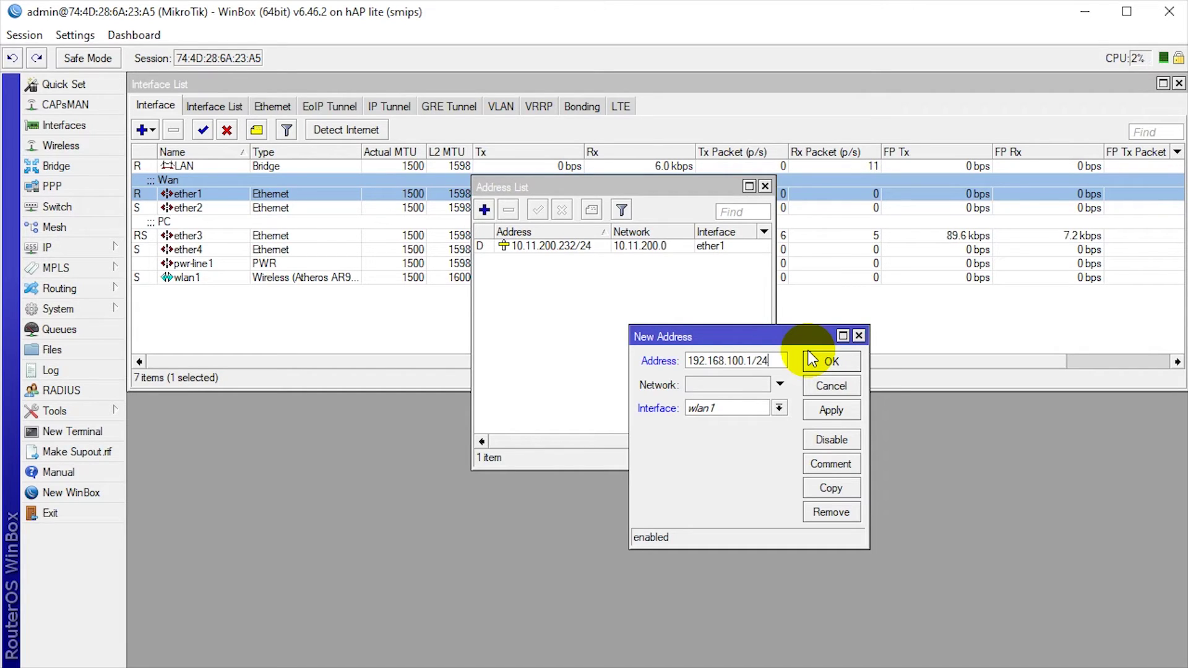
pyautogui.click(779, 408)
pyautogui.click(778, 422)
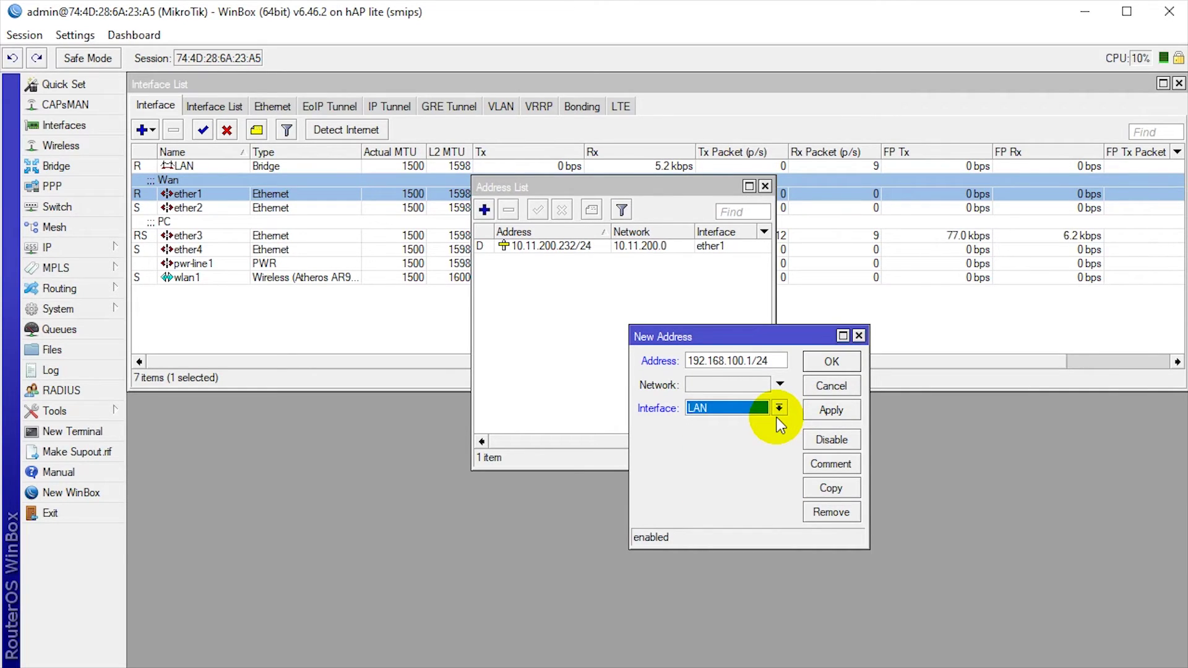
pyautogui.click(831, 410)
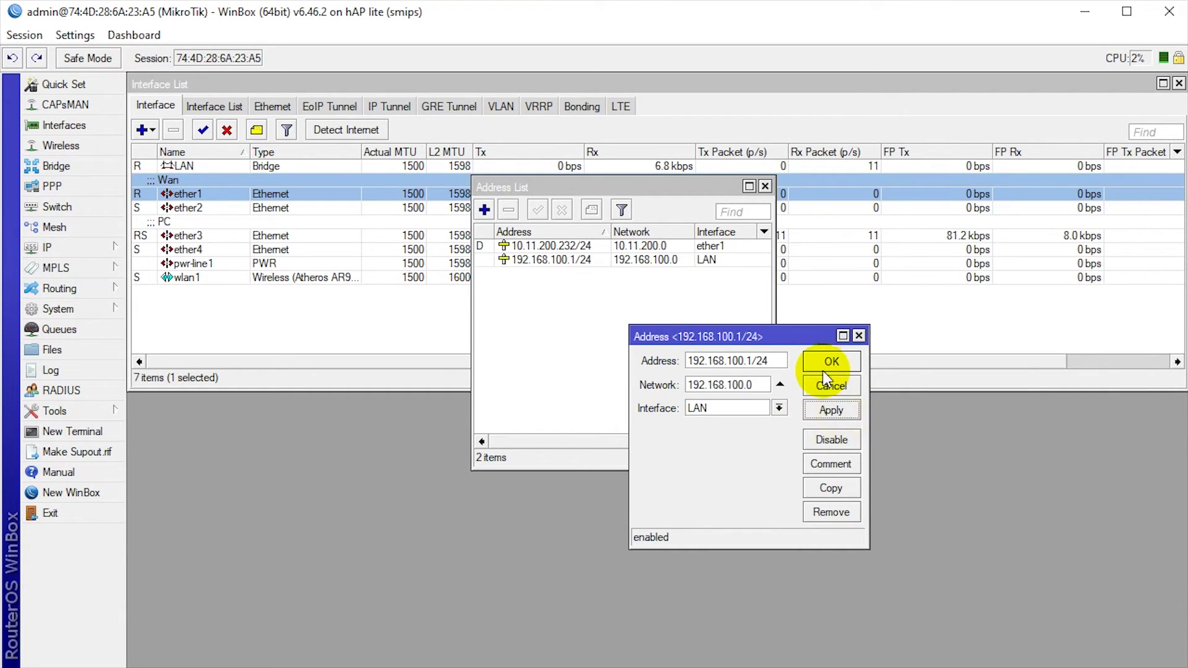
pyautogui.click(832, 362)
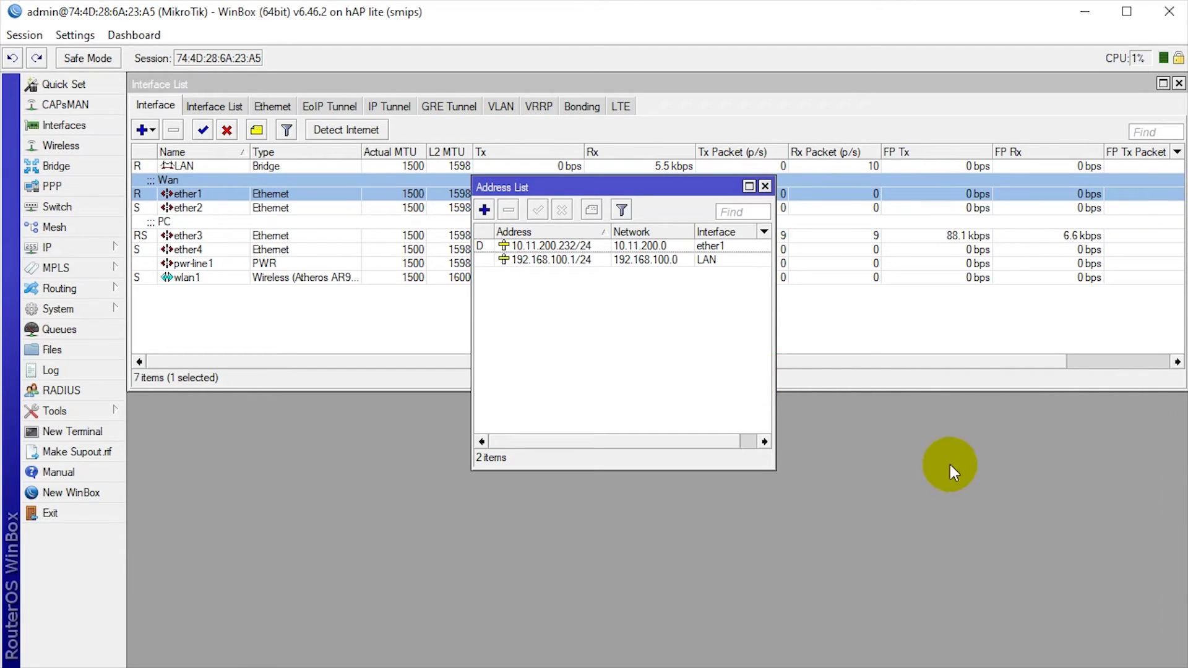
pyautogui.click(556, 259)
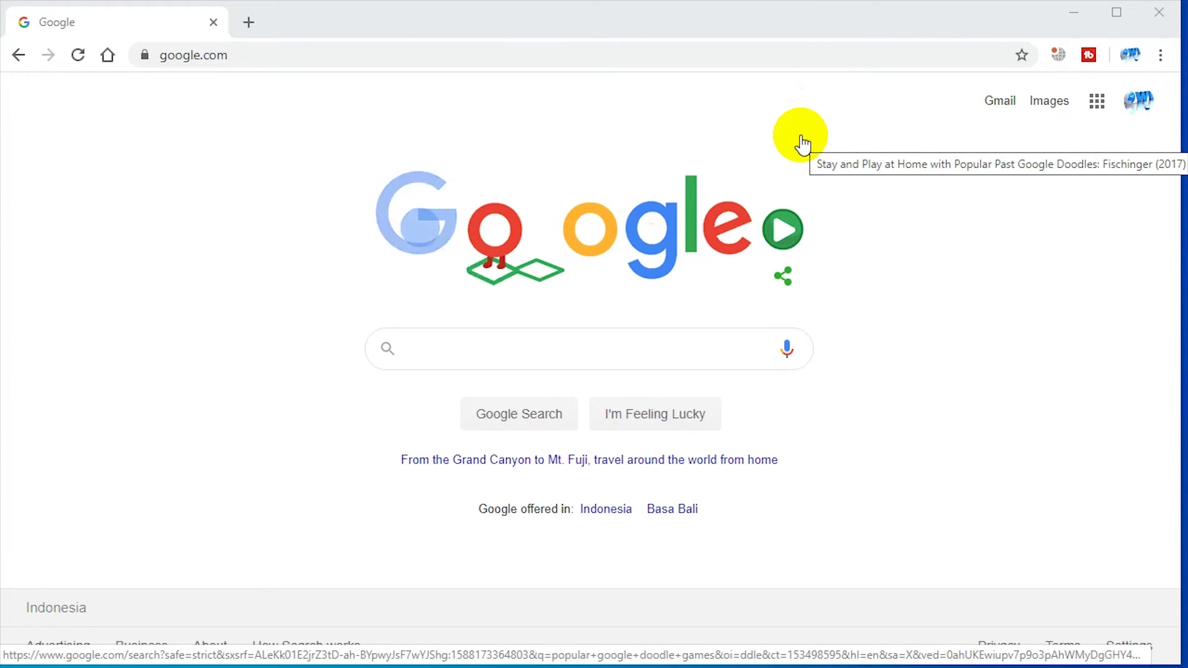
# Load google.com in the Chrome browser to test the PC's internet access through the router.
pyautogui.click(267, 55)
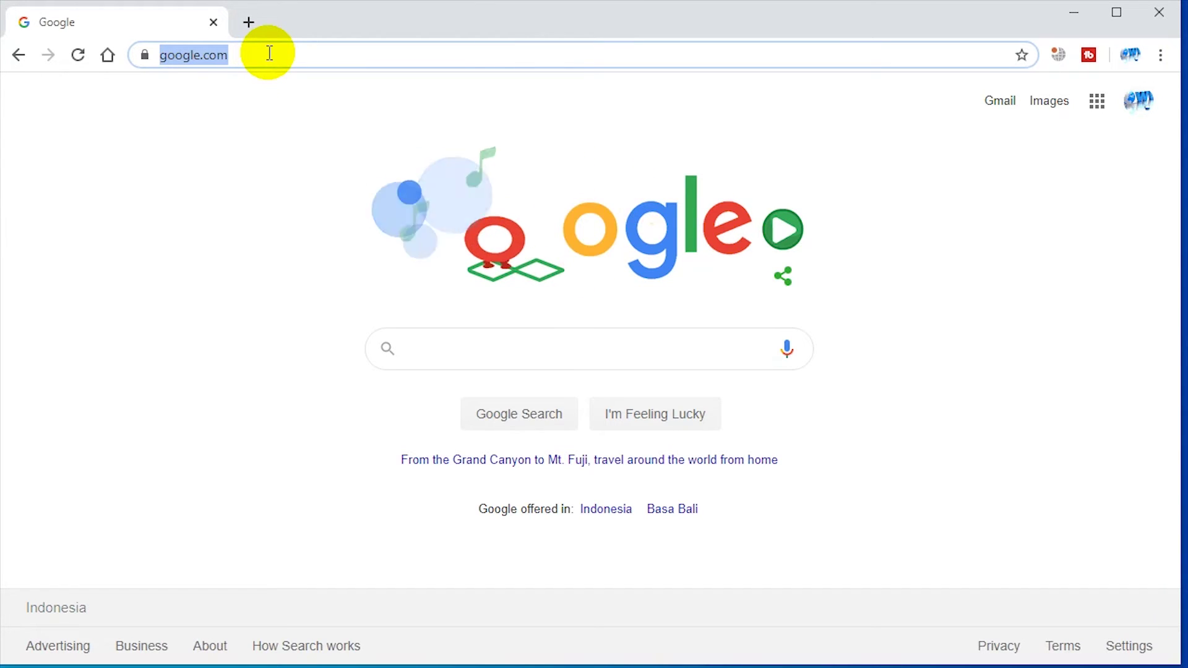
pyautogui.write('googl')
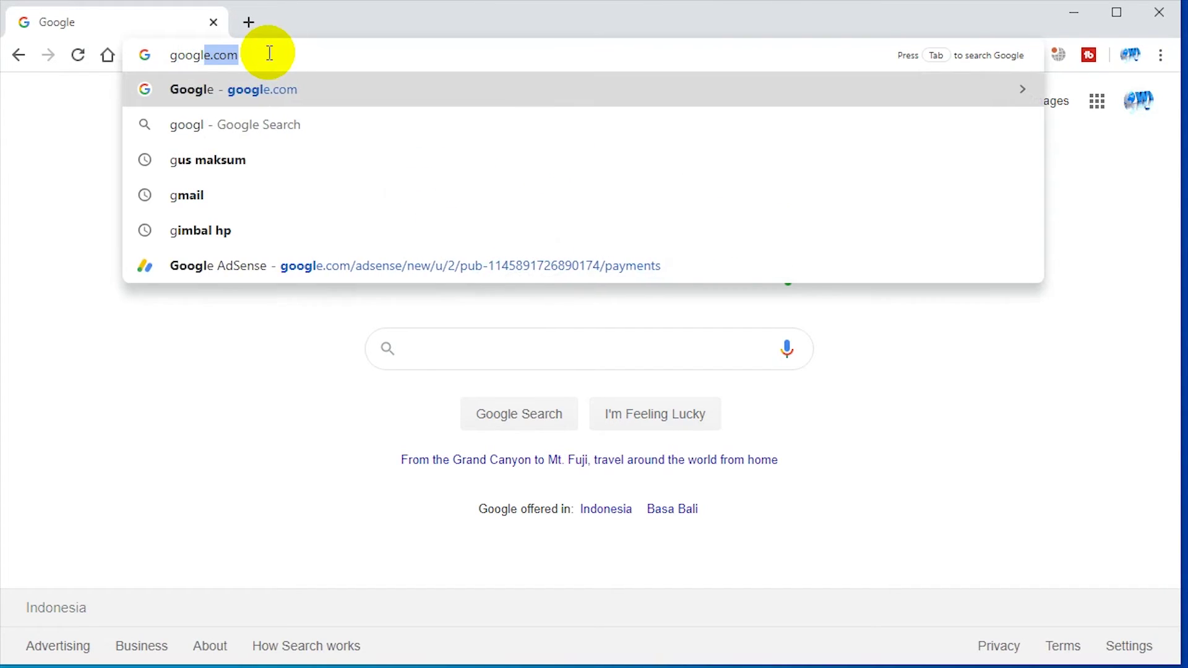
pyautogui.press('Return')
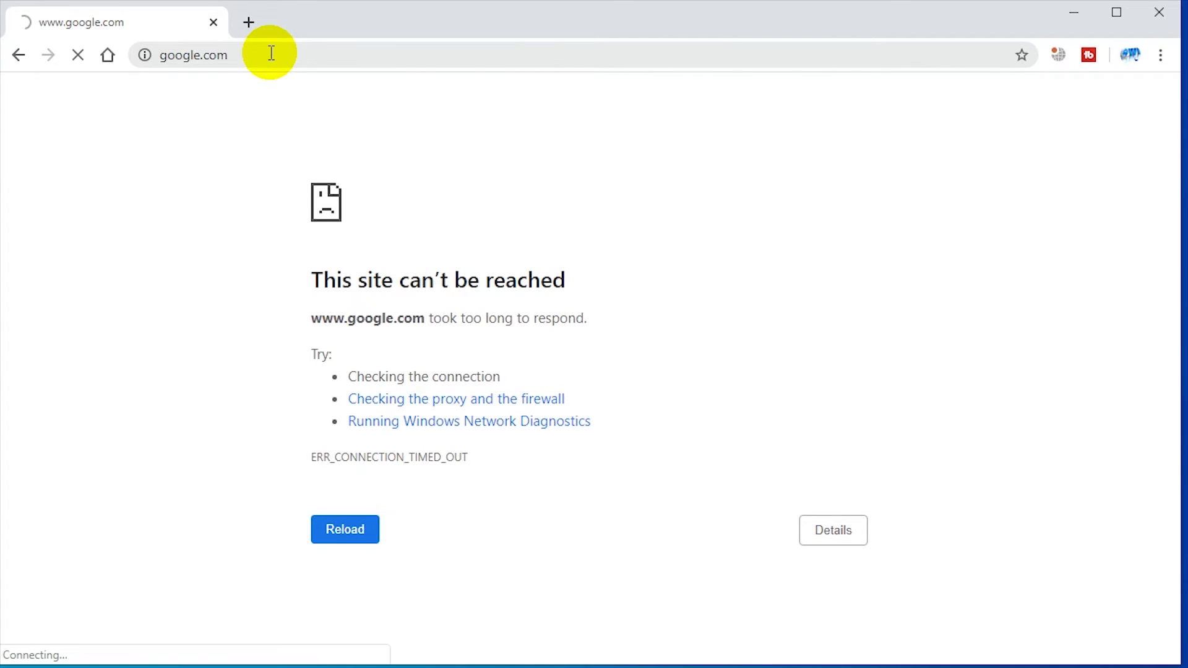
pyautogui.press('Print')
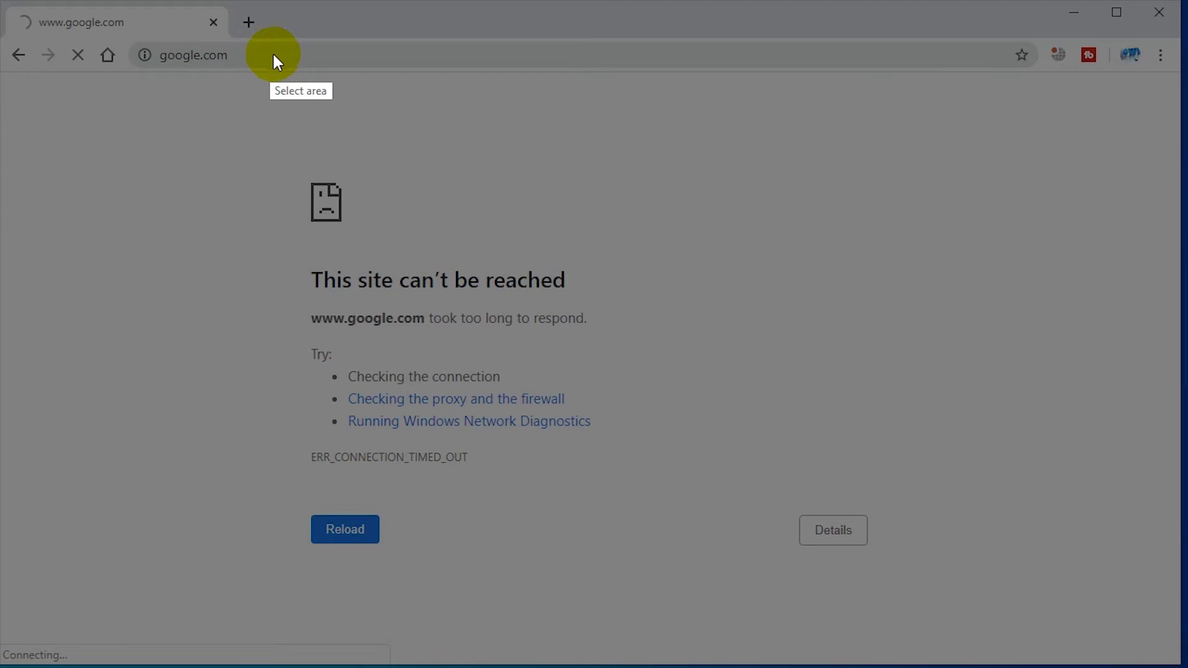
pyautogui.moveTo(3, 2); pyautogui.dragTo(123, 31)
pyautogui.press('Escape')
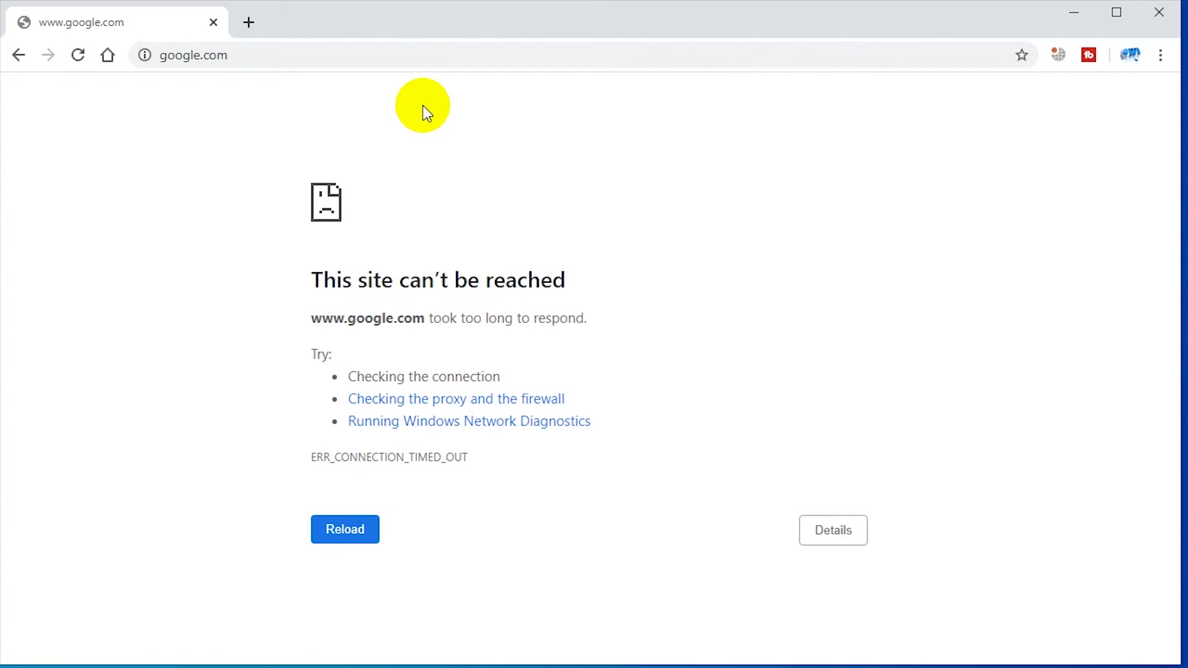
# Switch to the WinBox login window and connect to the router by its IP address 192.168.100.1.
pyautogui.hotkey('alt', 'Tab')
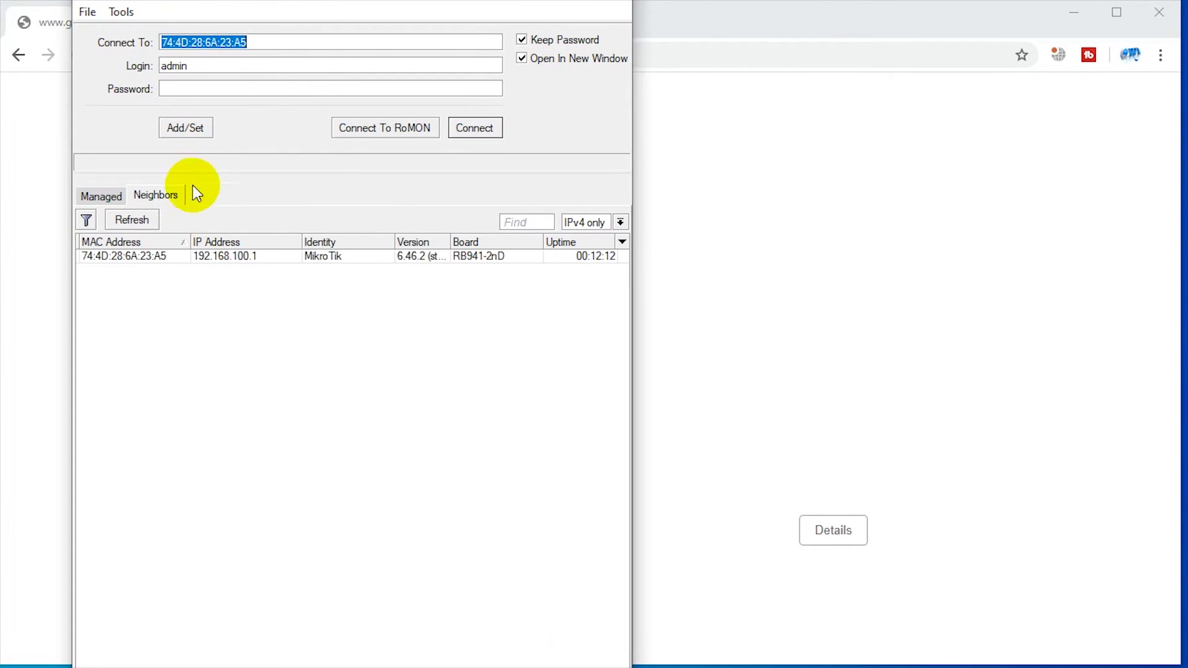
pyautogui.click(225, 255)
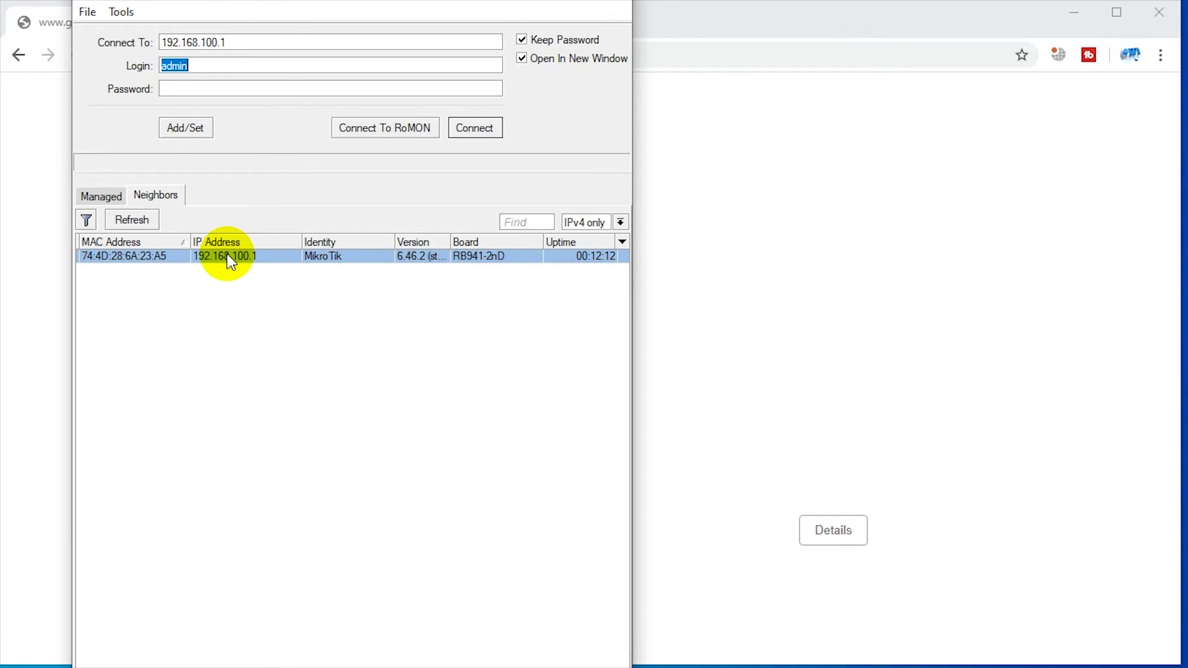
pyautogui.click(498, 131)
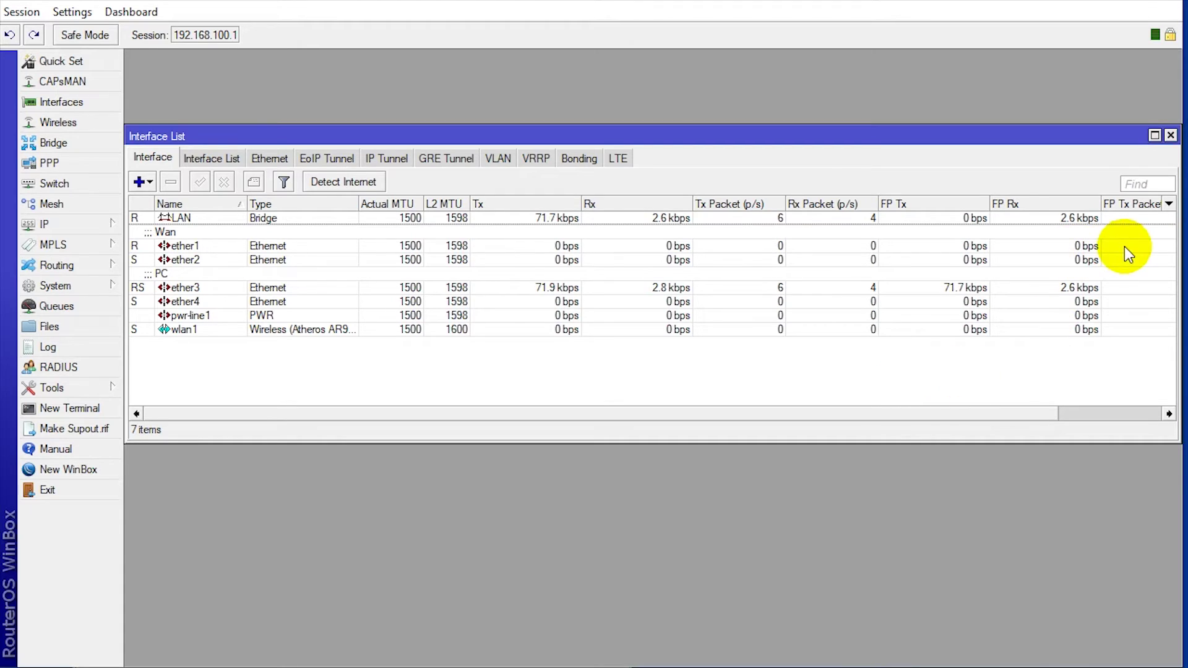
pyautogui.moveTo(1178, 111); pyautogui.dragTo(1182, 111)
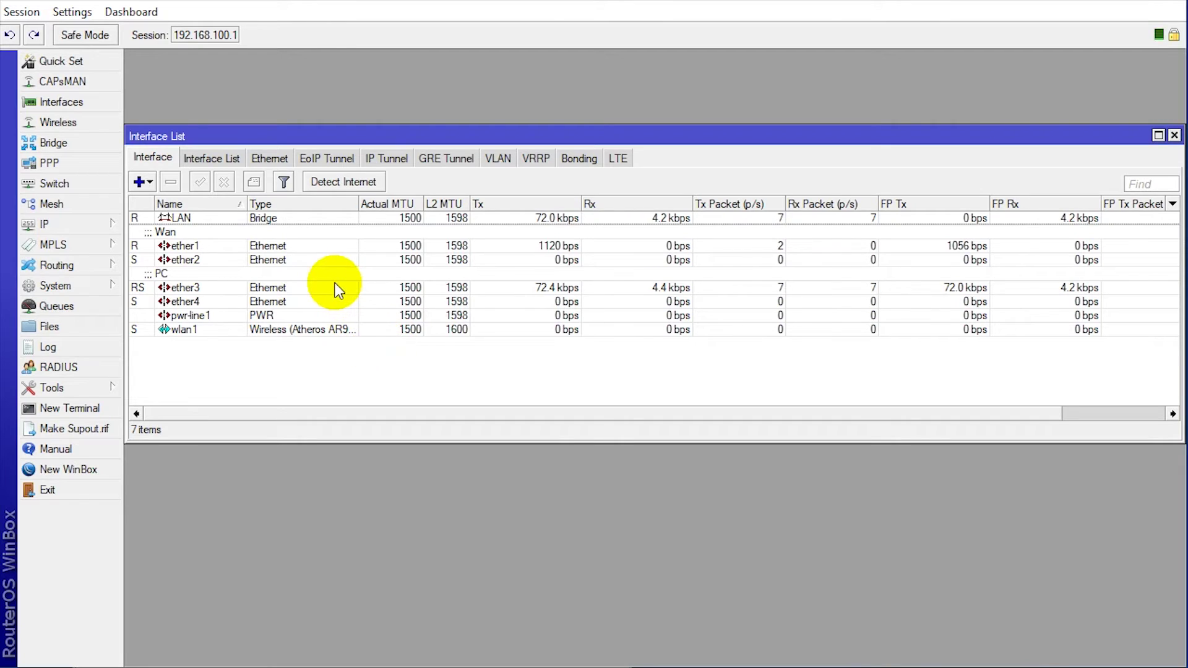
# Start a new firewall NAT rule in the srcnat chain with ether1 as the outgoing interface.
pyautogui.click(105, 224)
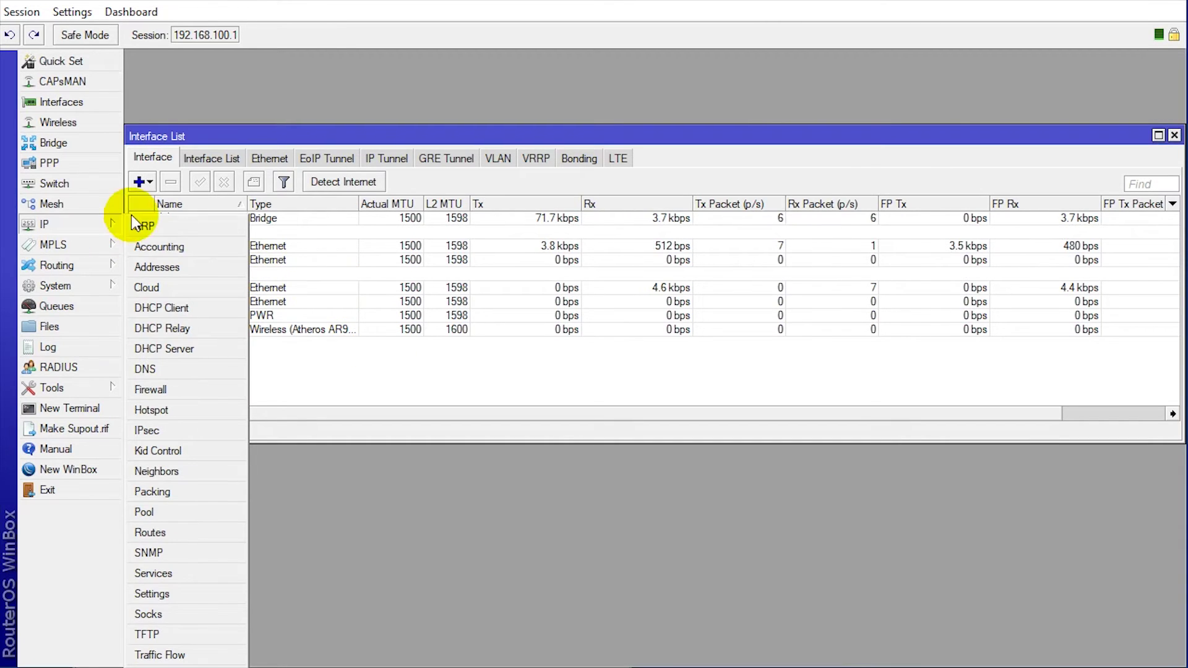
pyautogui.click(217, 389)
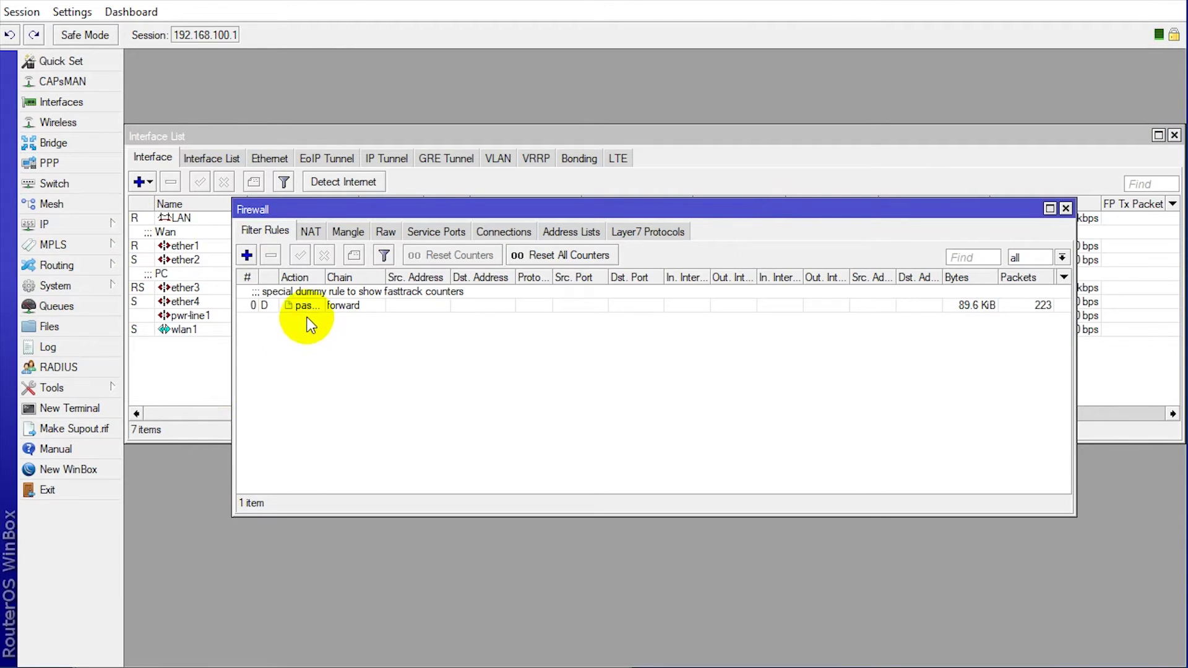
pyautogui.click(314, 235)
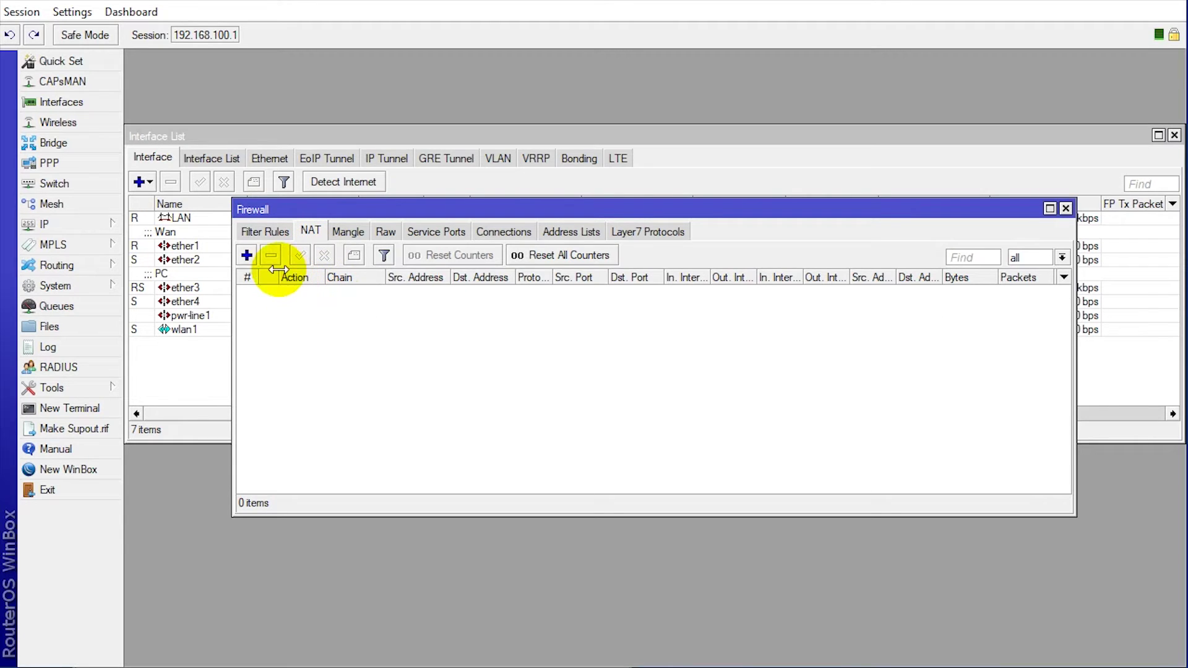
pyautogui.click(246, 255)
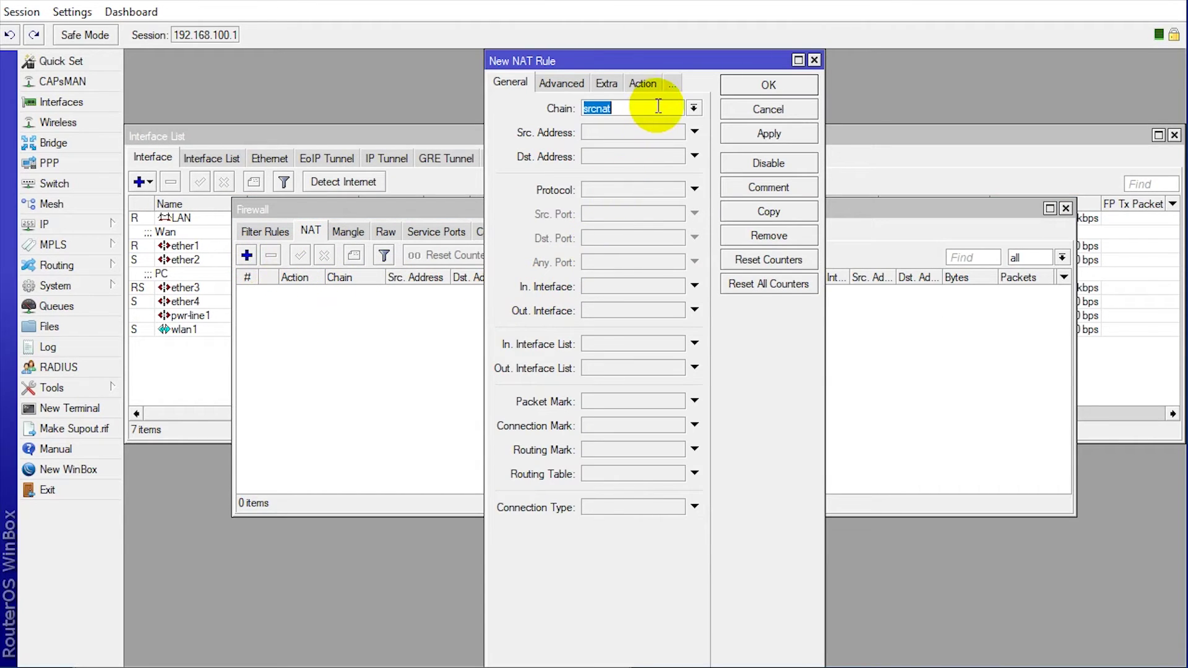
pyautogui.click(626, 310)
pyautogui.click(676, 310)
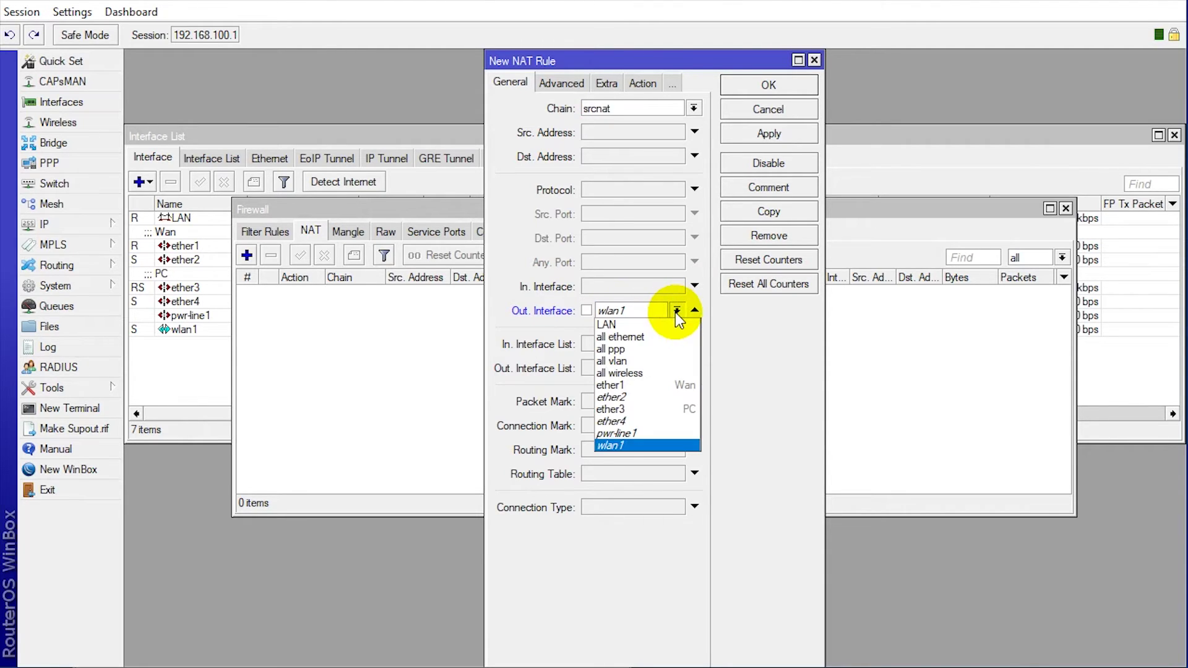
pyautogui.click(679, 384)
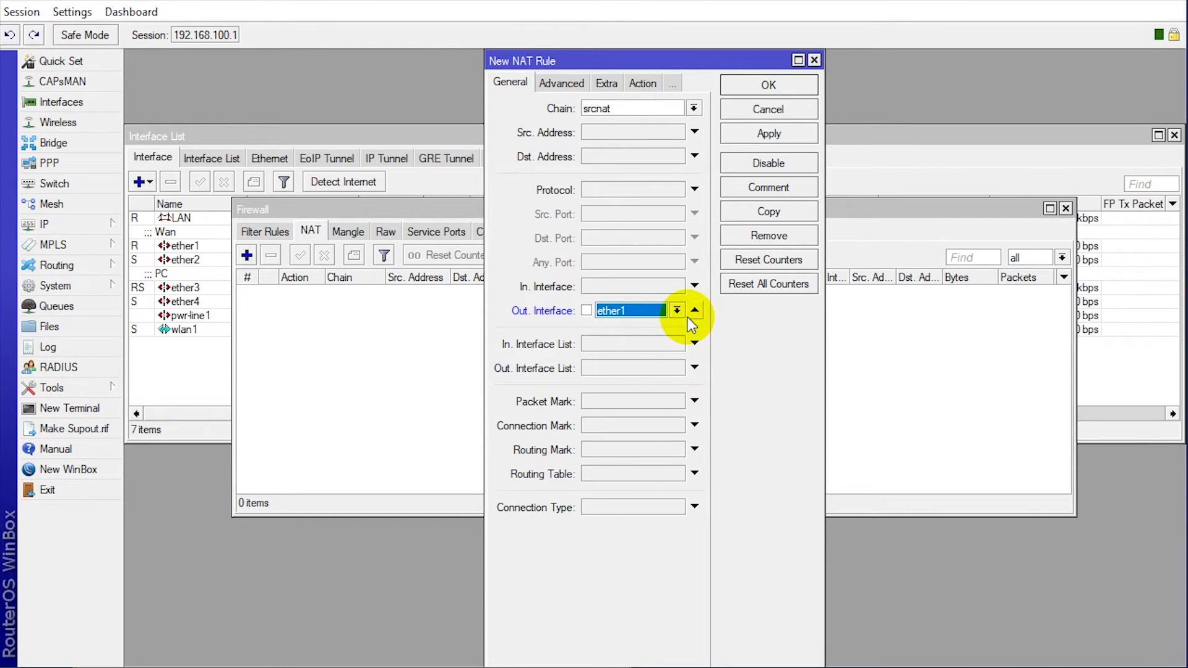
# Set the NAT rule's action to masquerade and save the rule.
pyautogui.click(641, 85)
pyautogui.click(640, 107)
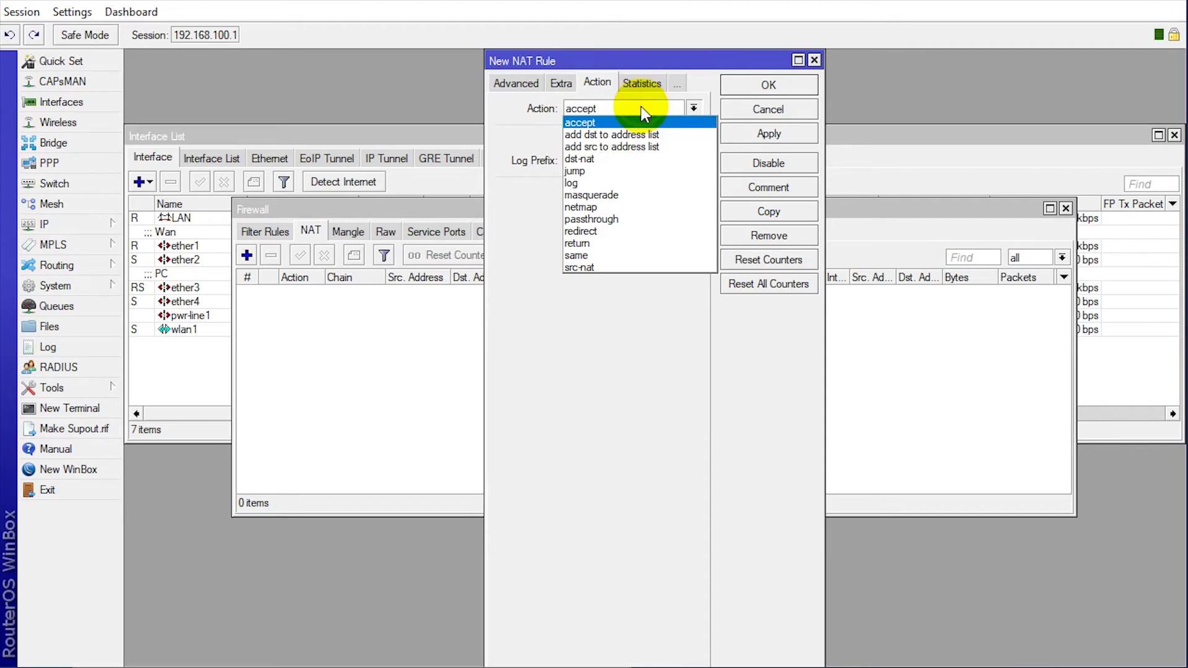
pyautogui.click(653, 197)
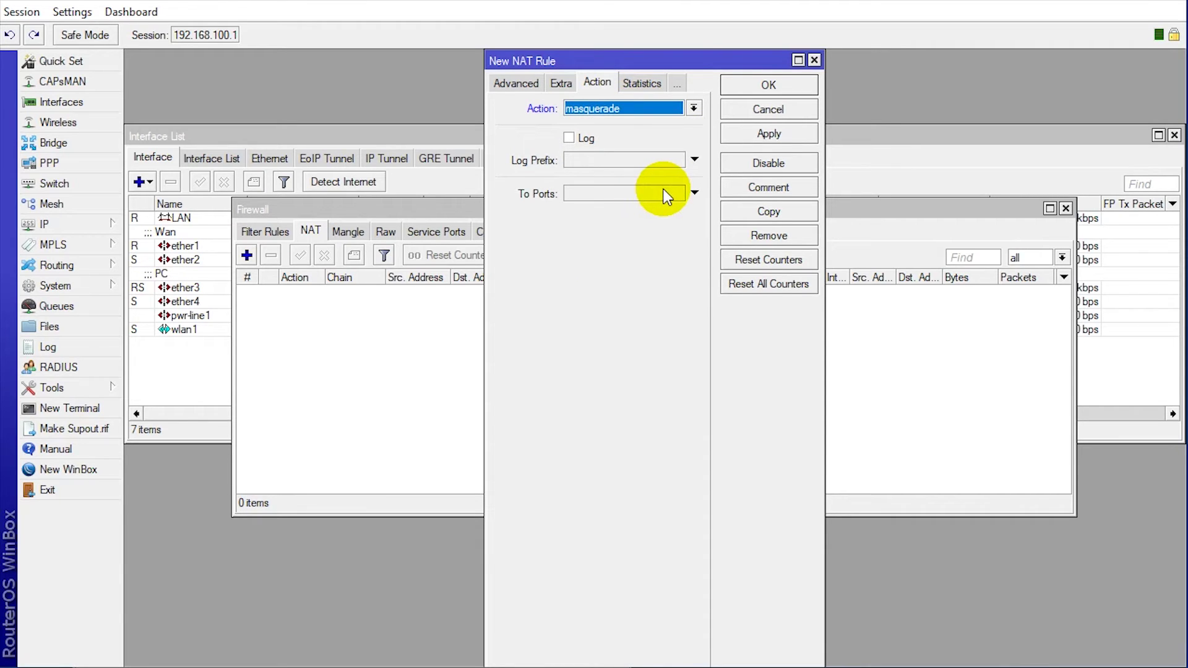
pyautogui.click(796, 137)
pyautogui.click(769, 87)
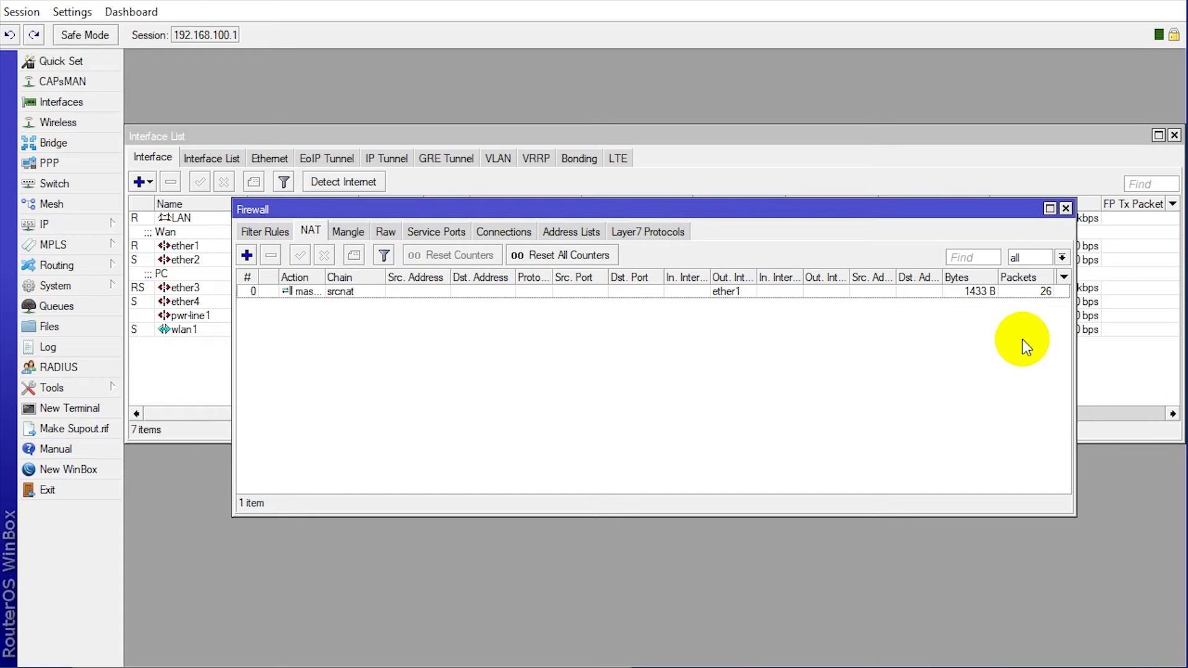
# Start a new firewall address list entry with the address 192.168.100.2.
pyautogui.click(585, 233)
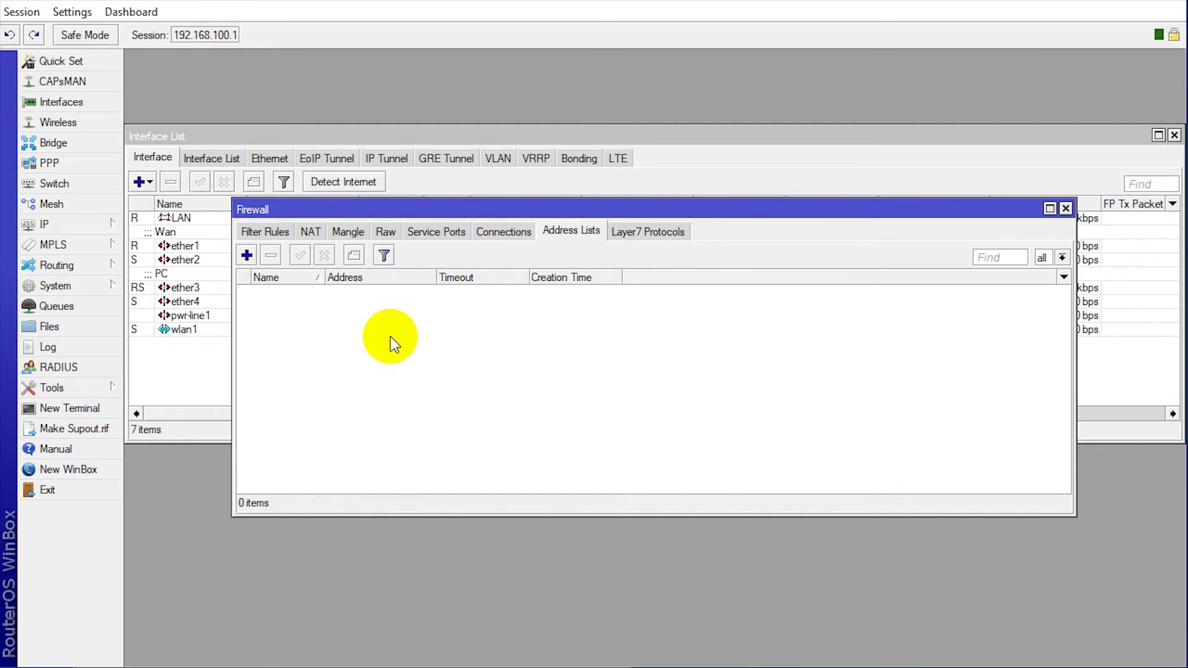
pyautogui.click(247, 254)
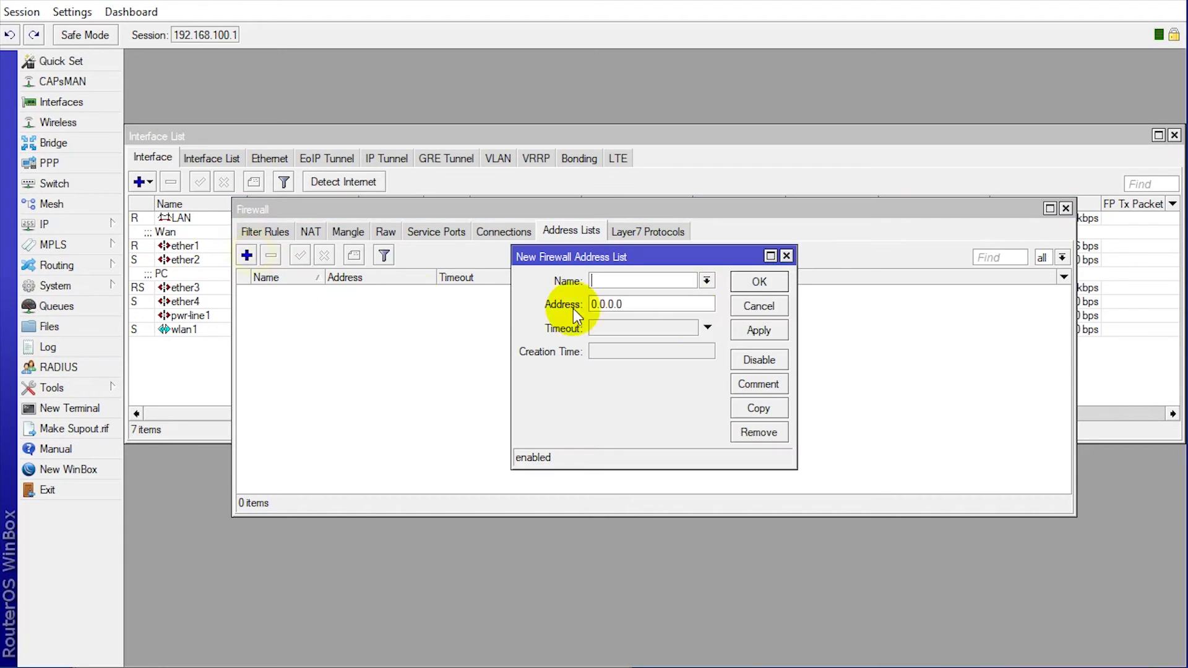
pyautogui.click(695, 299)
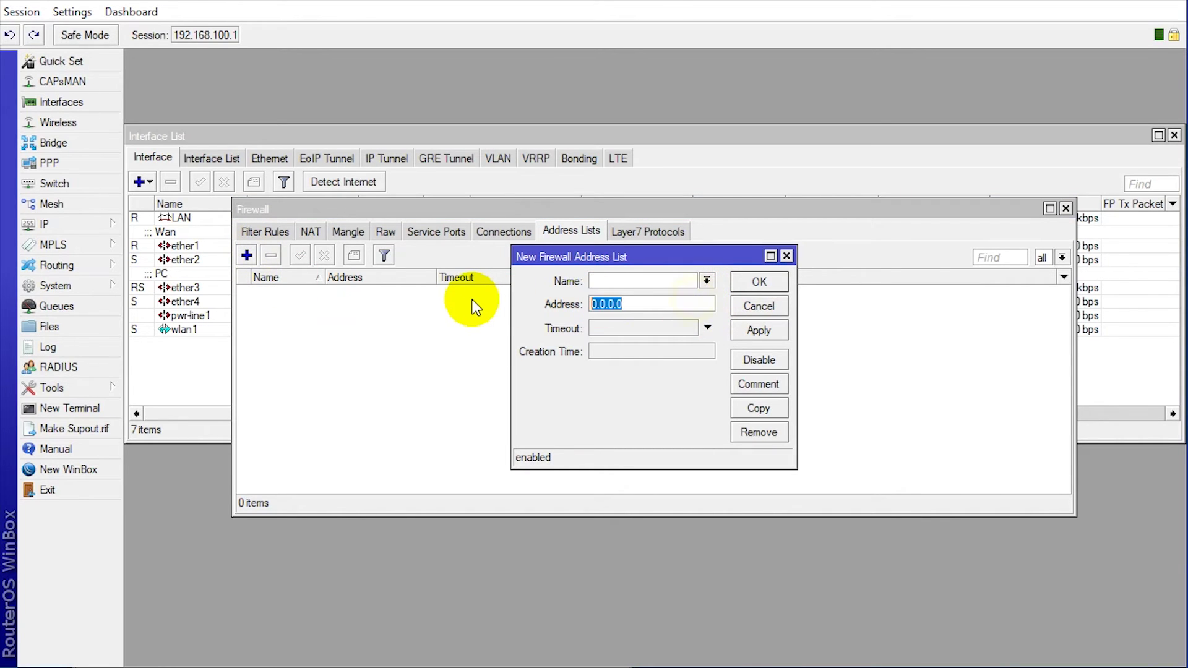
pyautogui.write('1923.168.1')
pyautogui.press('BackSpace')
pyautogui.press('BackSpace')
pyautogui.press('BackSpace')
pyautogui.press('BackSpace')
pyautogui.press('BackSpace')
pyautogui.press('BackSpace')
pyautogui.press('BackSpace')
pyautogui.write('.168')
pyautogui.press('BackSpace')
pyautogui.press('BackSpace')
pyautogui.press('BackSpace')
pyautogui.press('BackSpace')
pyautogui.write('.168.100.2')
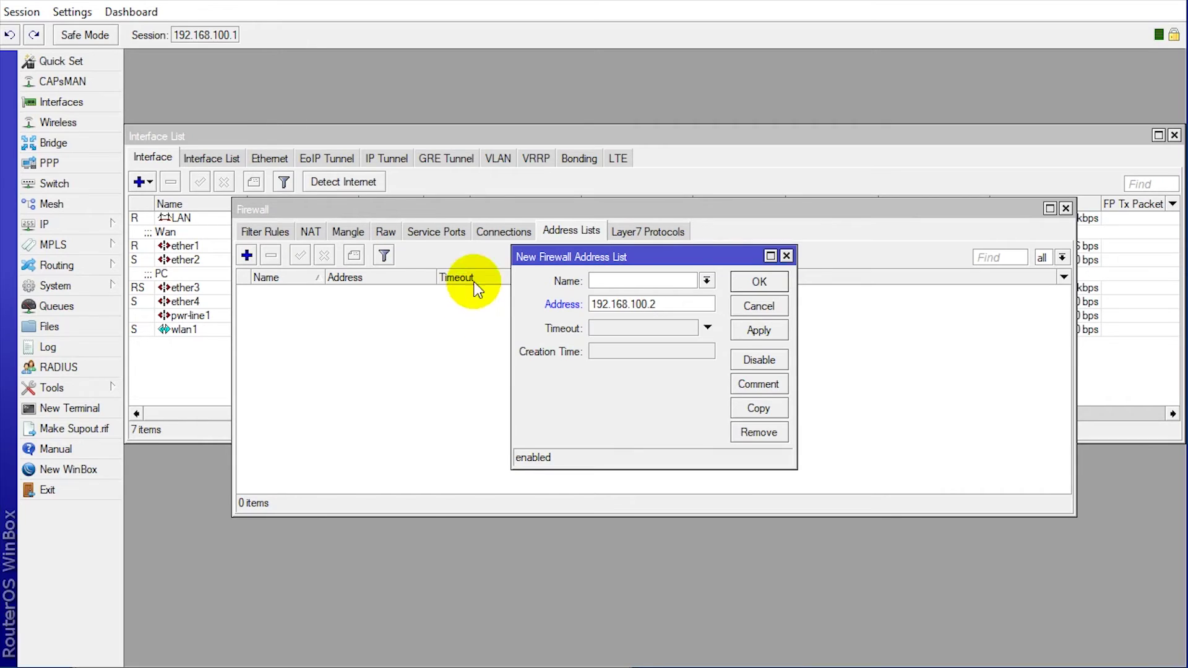
# Name the 192.168.100.2 address list entry client and save it.
pyautogui.write('client')
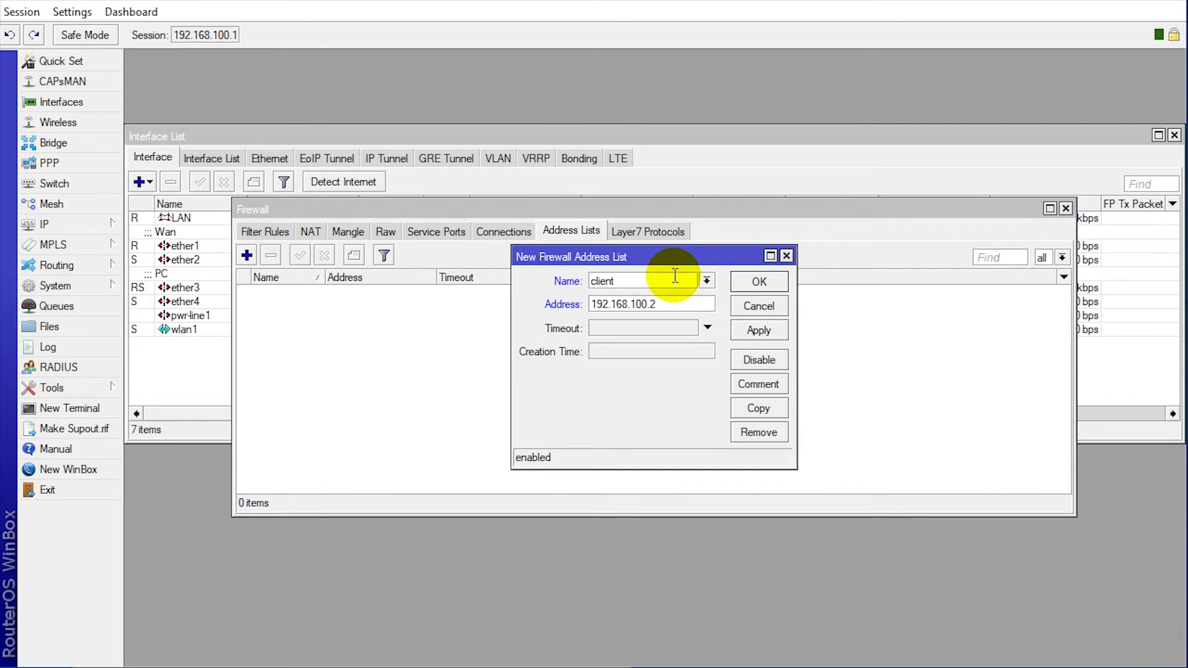
pyautogui.click(741, 333)
pyautogui.click(759, 283)
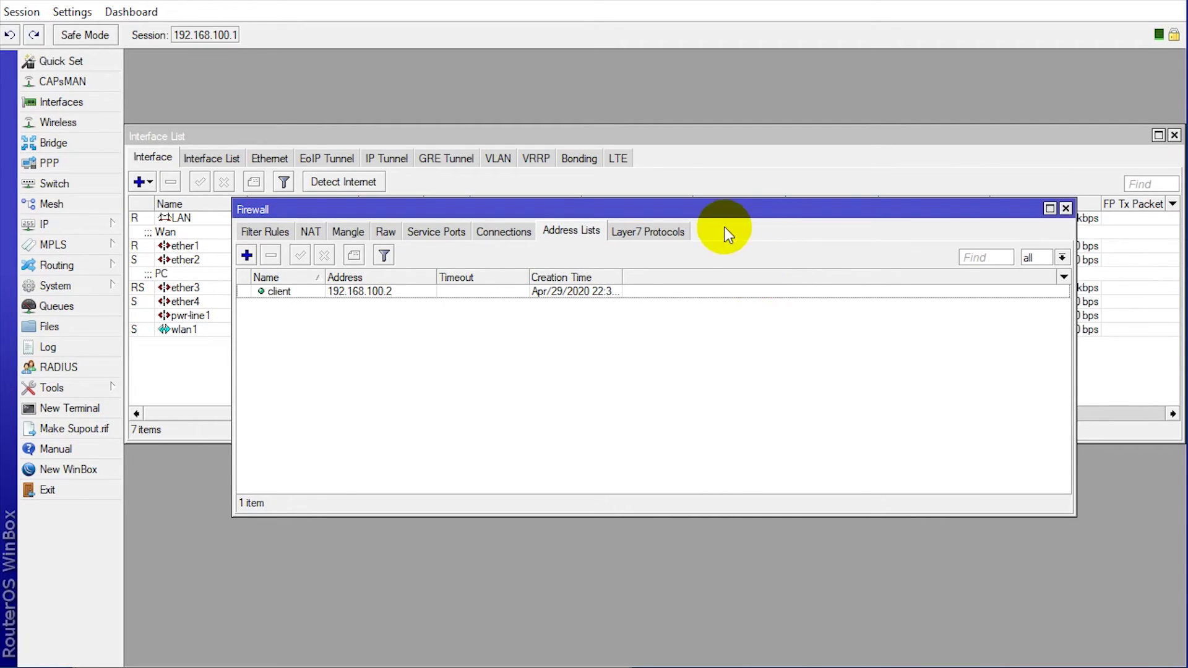
# Start a second firewall address list entry and assign it to the existing client list.
pyautogui.click(246, 255)
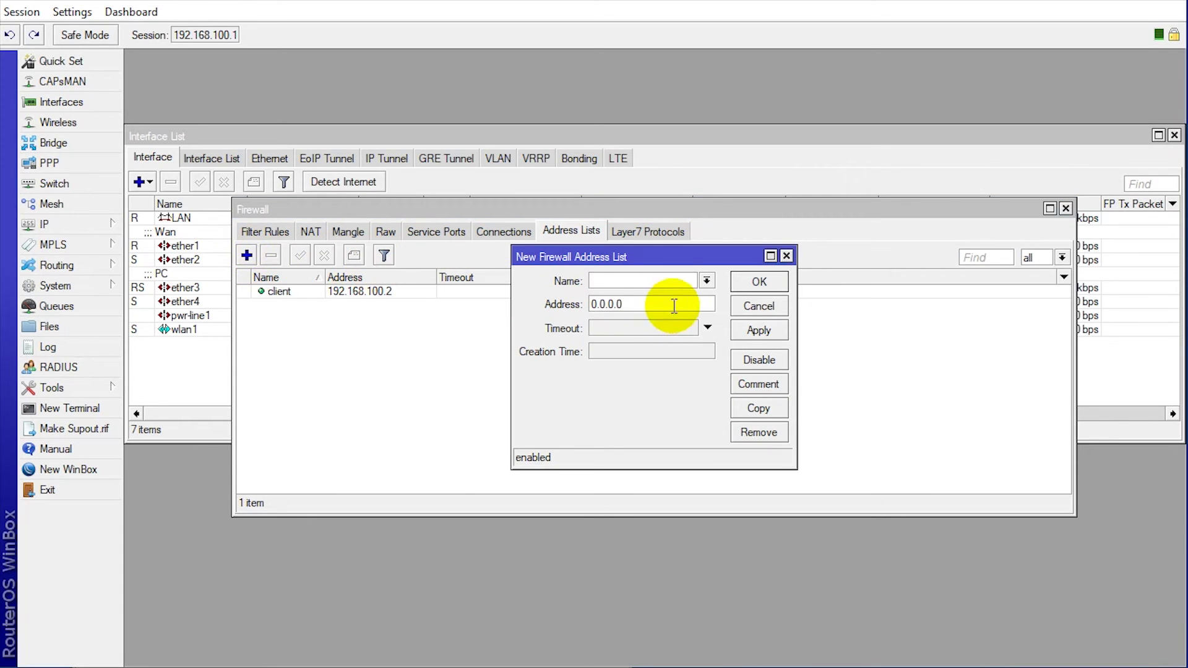
pyautogui.write('1')
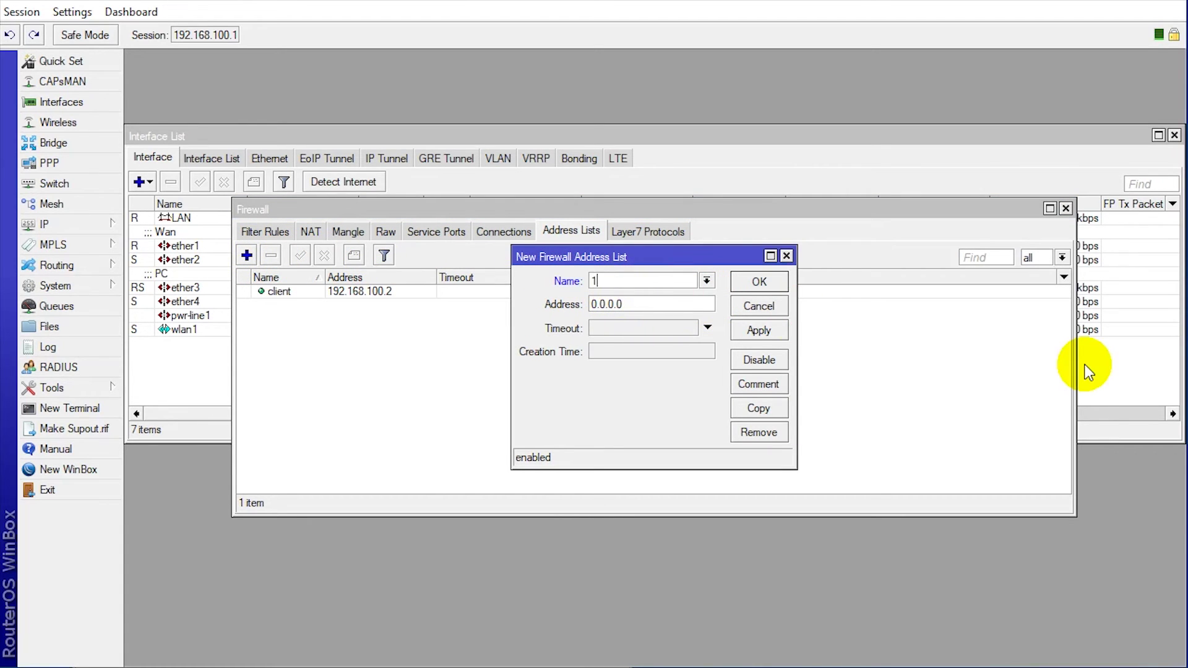
pyautogui.write('92.168.')
pyautogui.press('BackSpace')
pyautogui.press('BackSpace')
pyautogui.press('BackSpace')
pyautogui.press('BackSpace')
pyautogui.press('BackSpace')
pyautogui.press('BackSpace')
pyautogui.press('BackSpace')
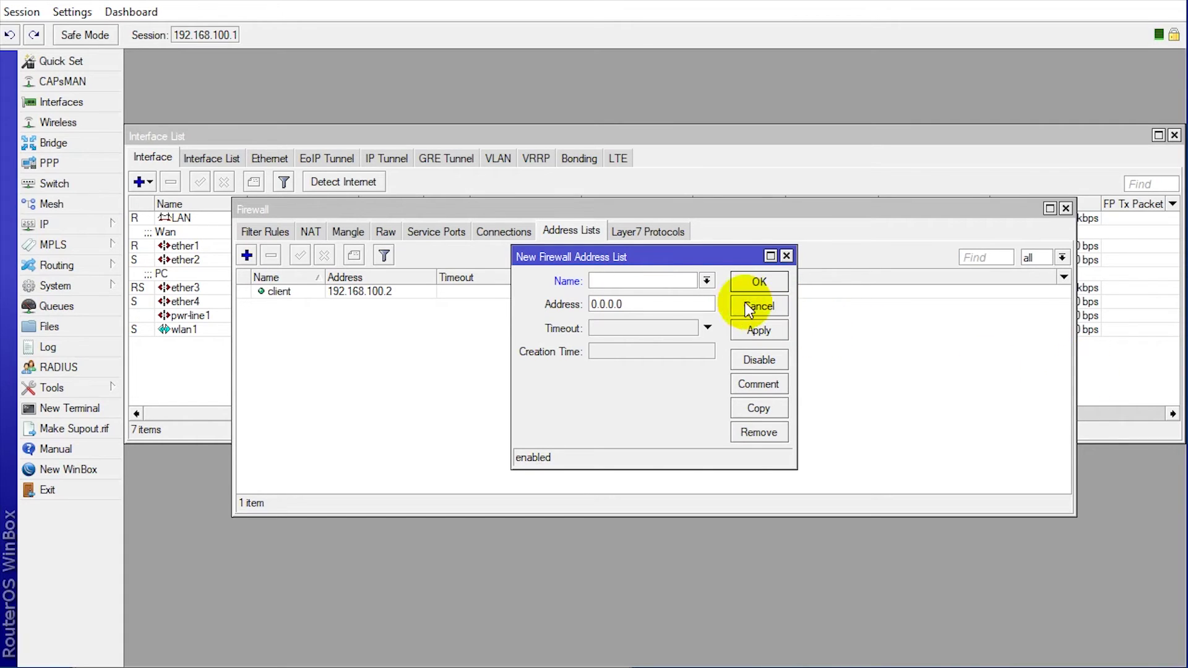
pyautogui.click(706, 282)
pyautogui.click(705, 292)
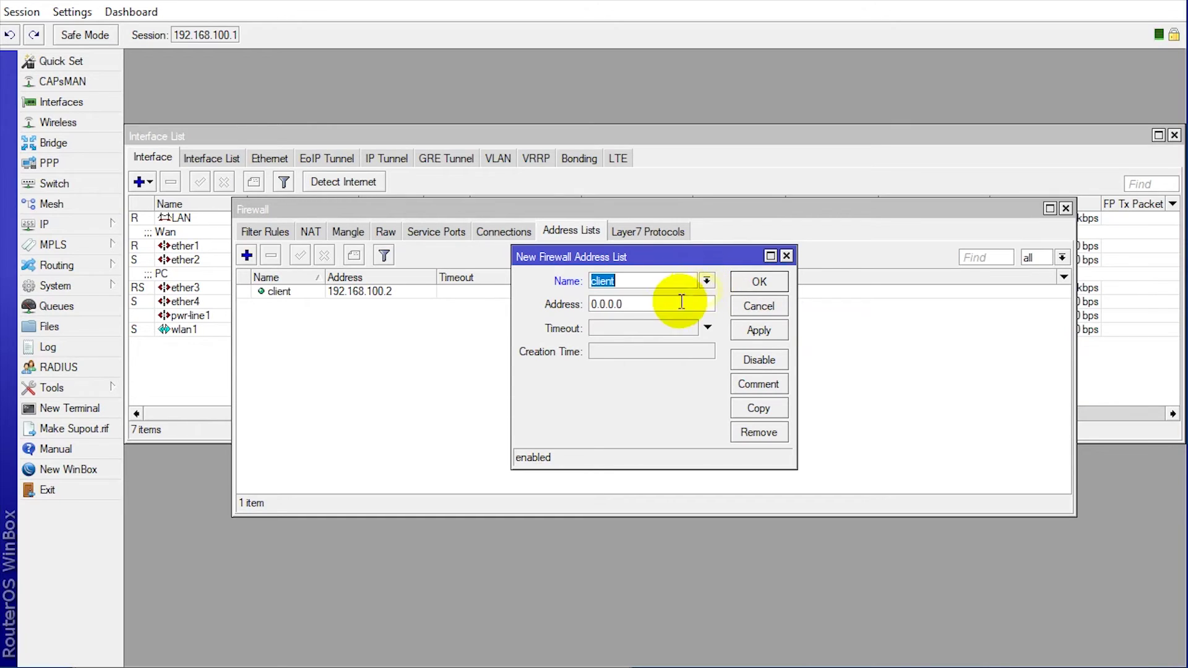
# Set the second client entry's address to 192.168.100.3 and save it.
pyautogui.press('Tab')
pyautogui.write('192.')
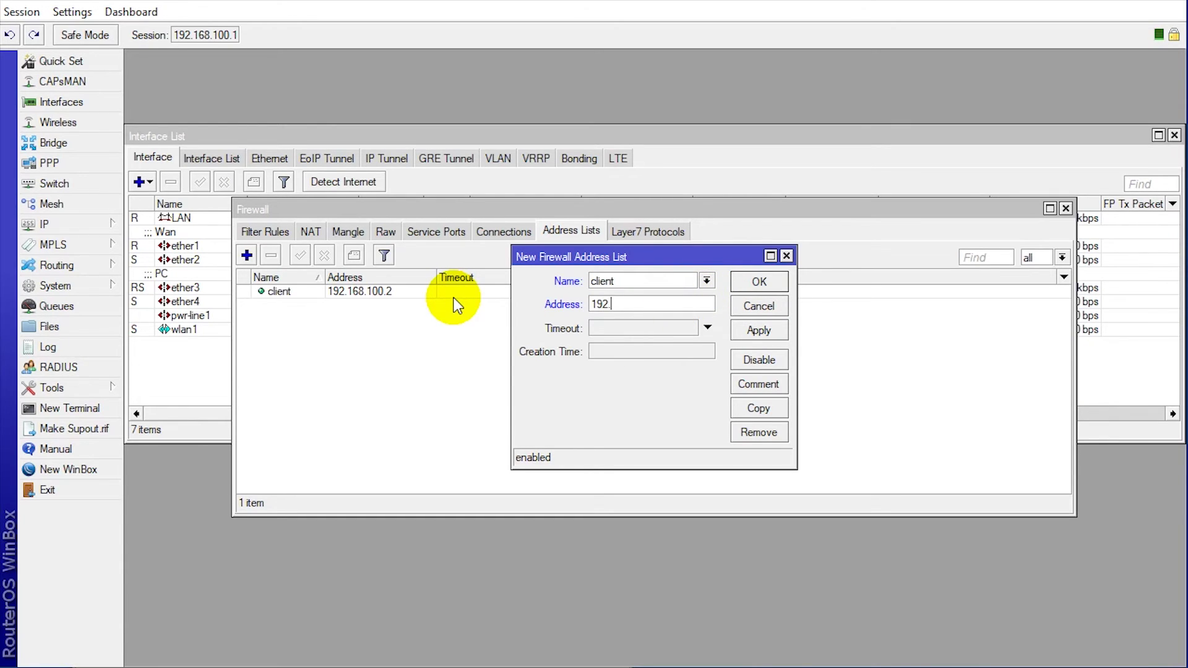
pyautogui.write('168.100.3')
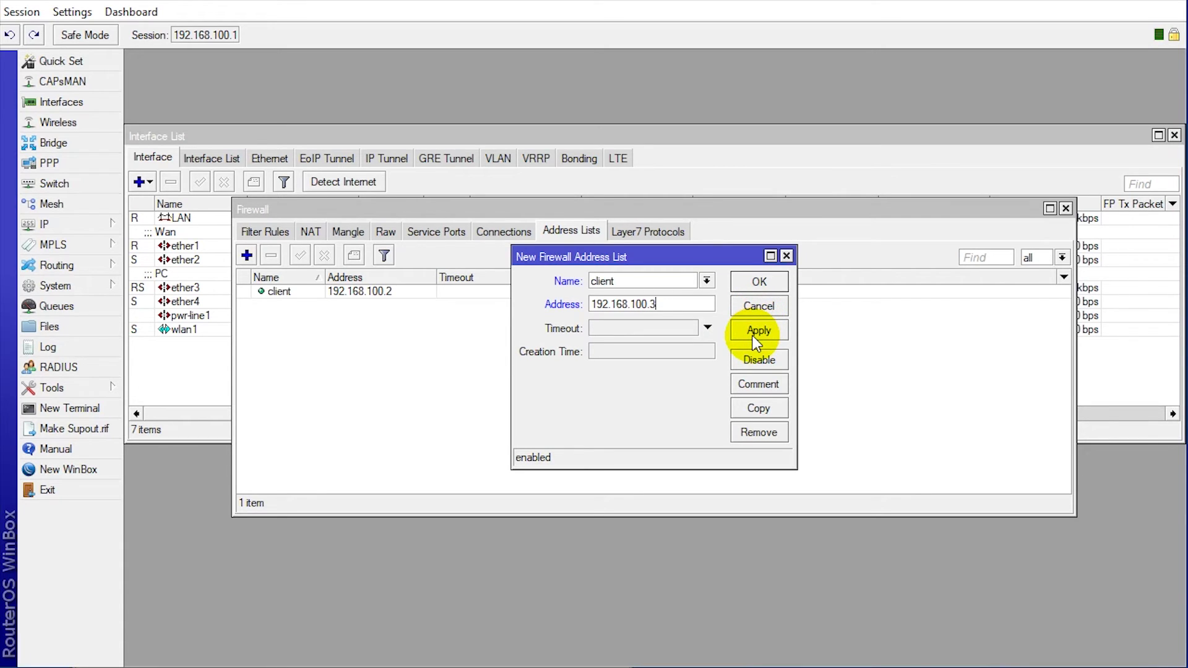
pyautogui.click(758, 332)
pyautogui.click(760, 282)
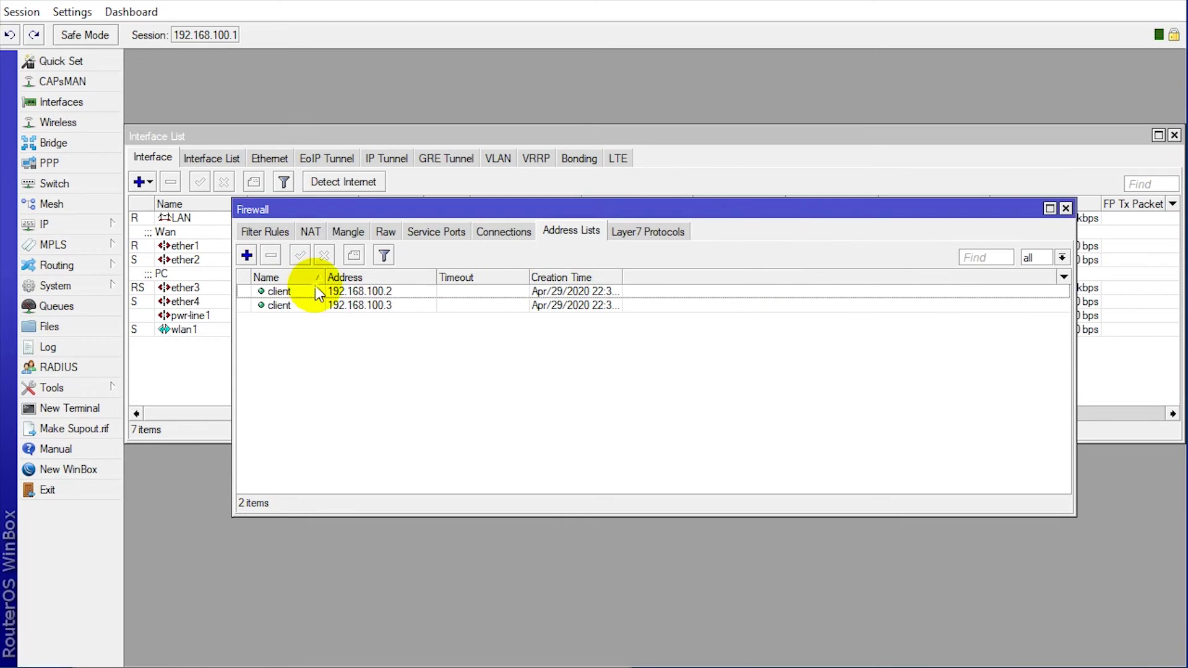
# Comment the 192.168.100.2 entry with "Client No 1" followed by the client's name.
pyautogui.click(316, 292)
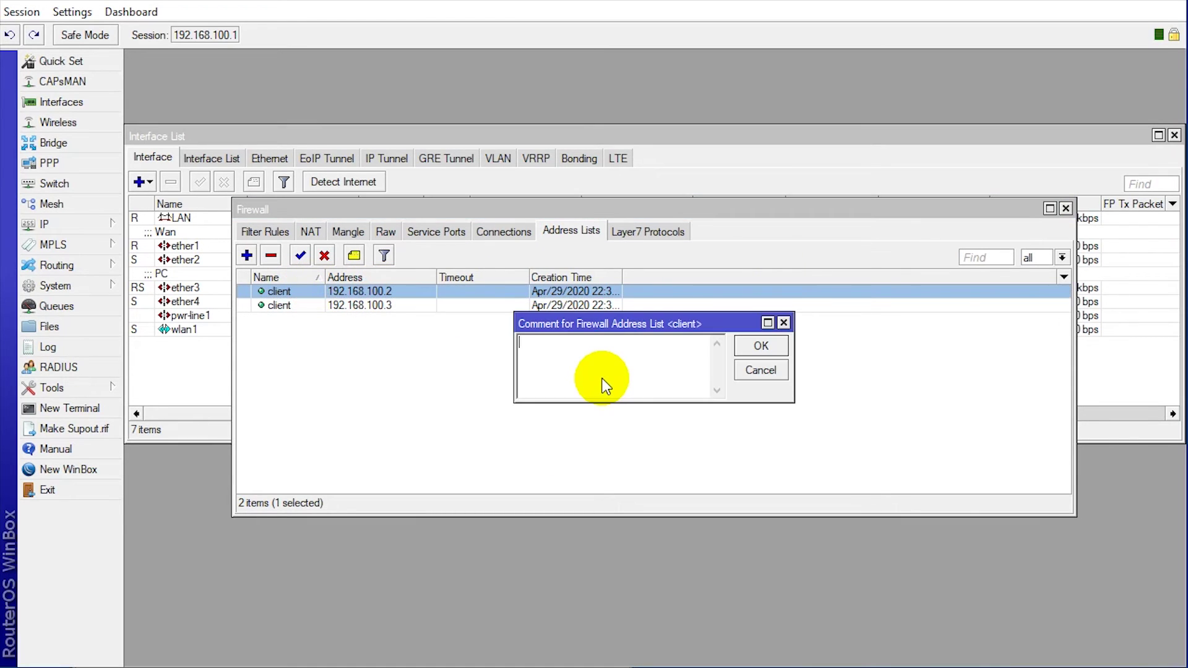
pyautogui.write('Vlient')
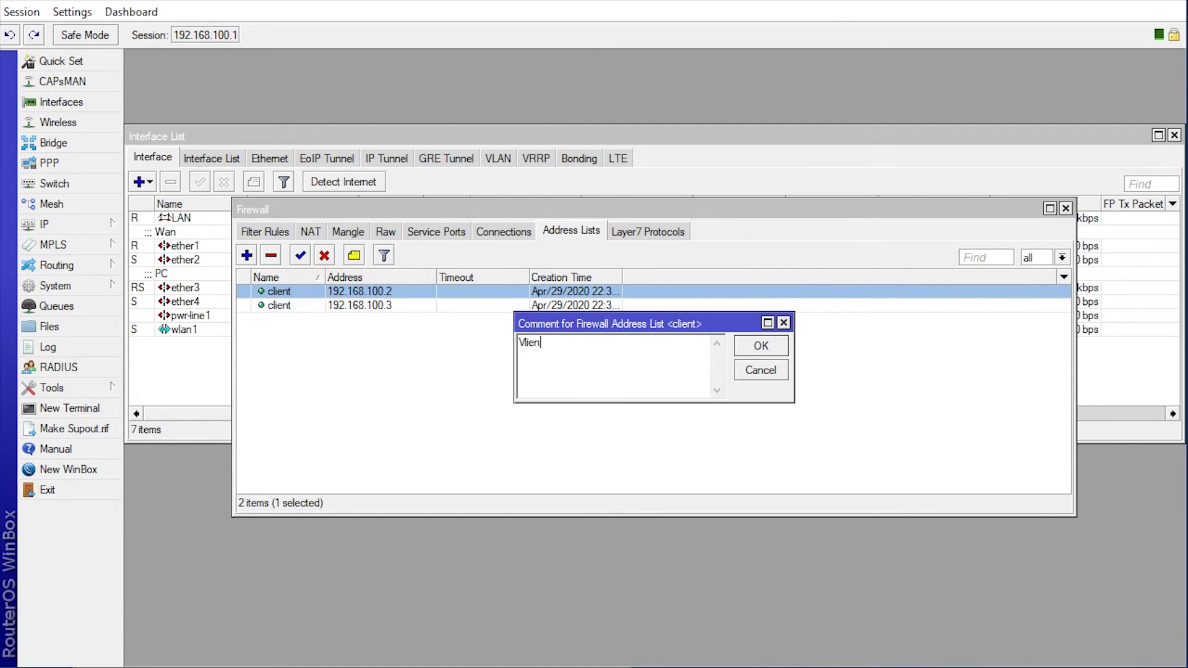
pyautogui.press('BackSpace')
pyautogui.press('BackSpace')
pyautogui.press('BackSpace')
pyautogui.press('BackSpace')
pyautogui.press('BackSpace')
pyautogui.write('Client No 1')
pyautogui.write('paijan')
pyautogui.press('Return')
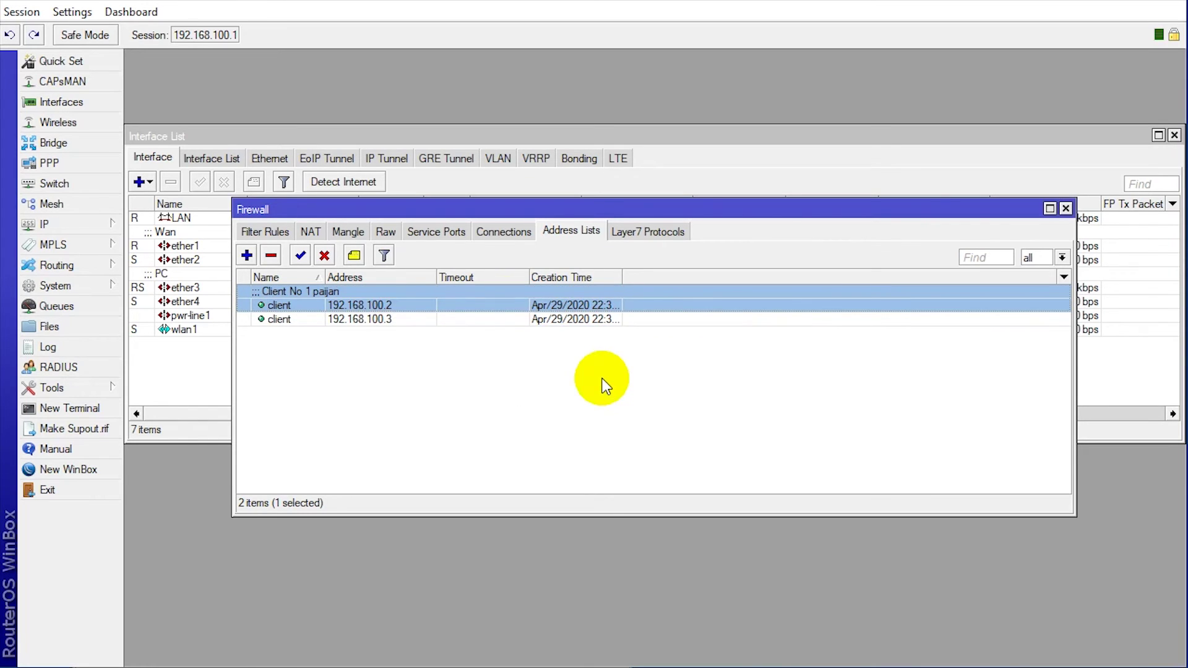
# Comment the 192.168.100.3 entry with "Client No 2" followed by the client's name.
pyautogui.click(328, 319)
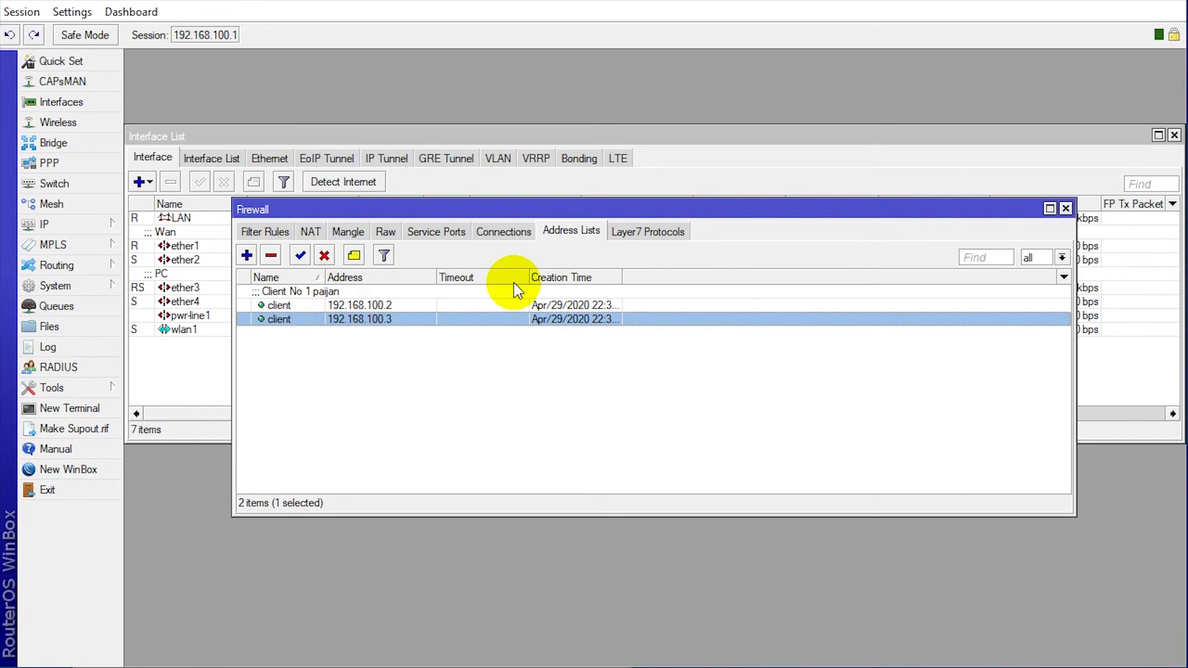
pyautogui.write('Clent')
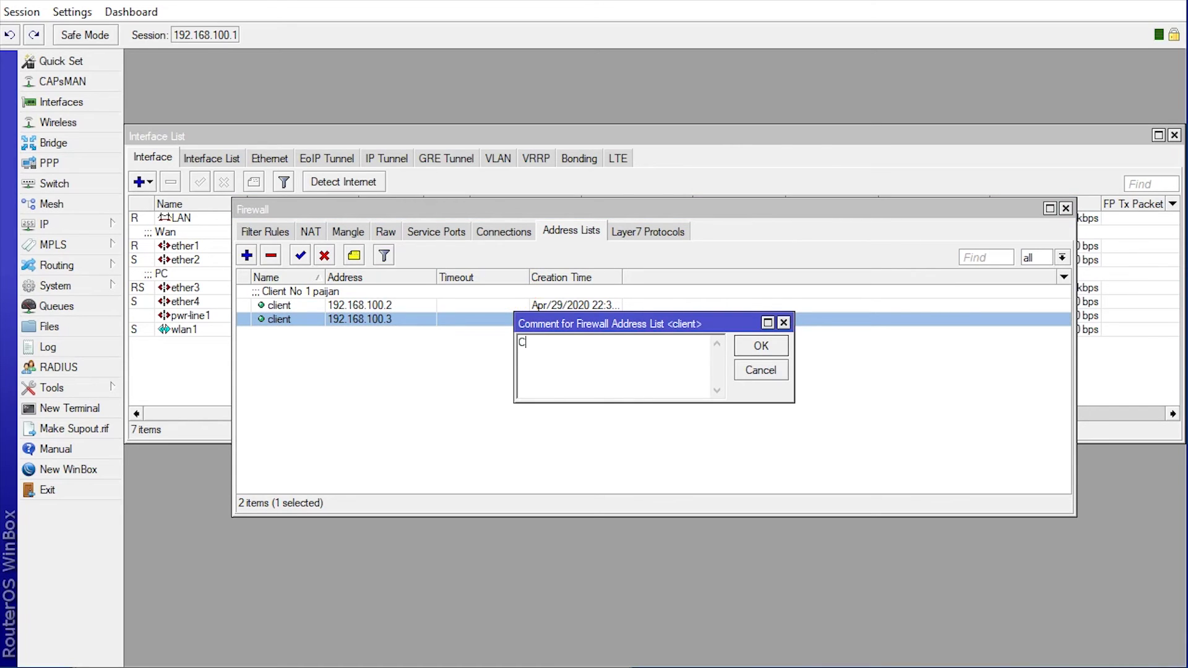
pyautogui.press('BackSpace')
pyautogui.press('BackSpace')
pyautogui.press('BackSpace')
pyautogui.write('ient No 2 paijo')
pyautogui.press('Return')
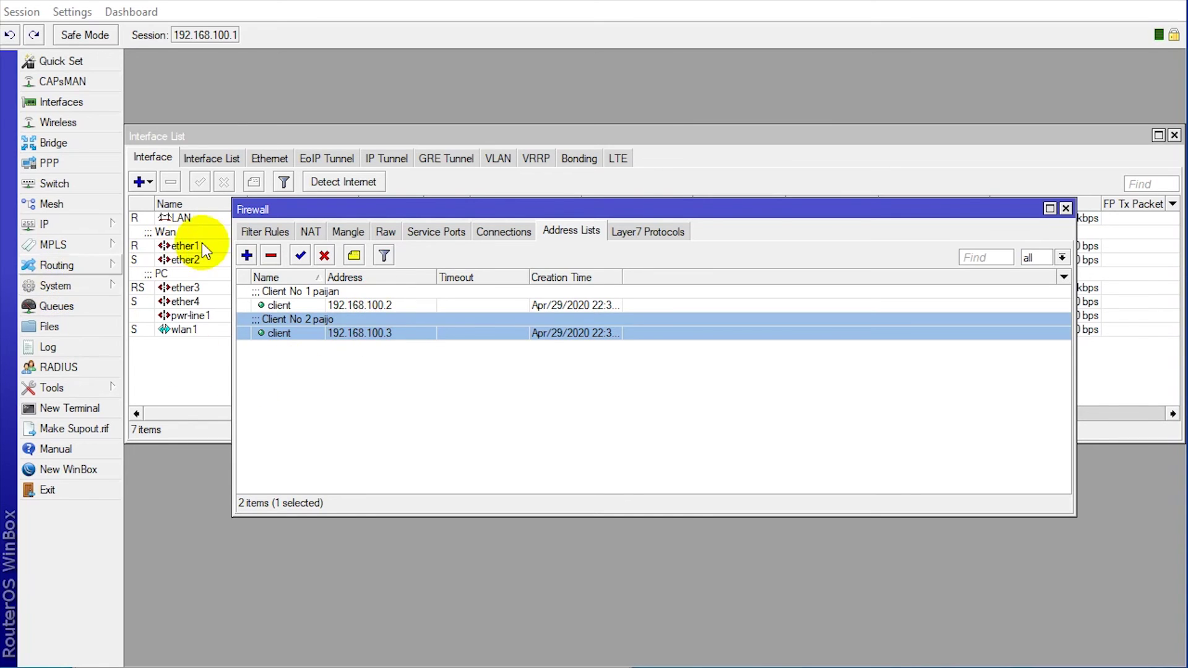
# Start a new firewall filter rule in the forward chain with ether1 as the outgoing interface.
pyautogui.click(254, 235)
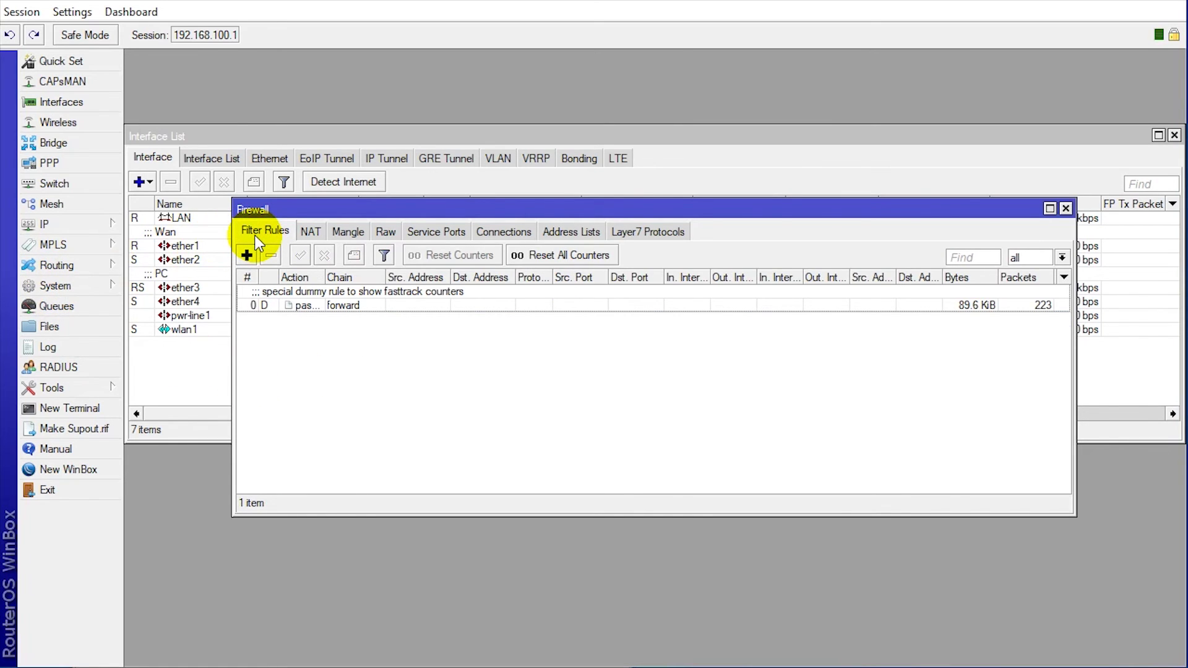
pyautogui.click(246, 254)
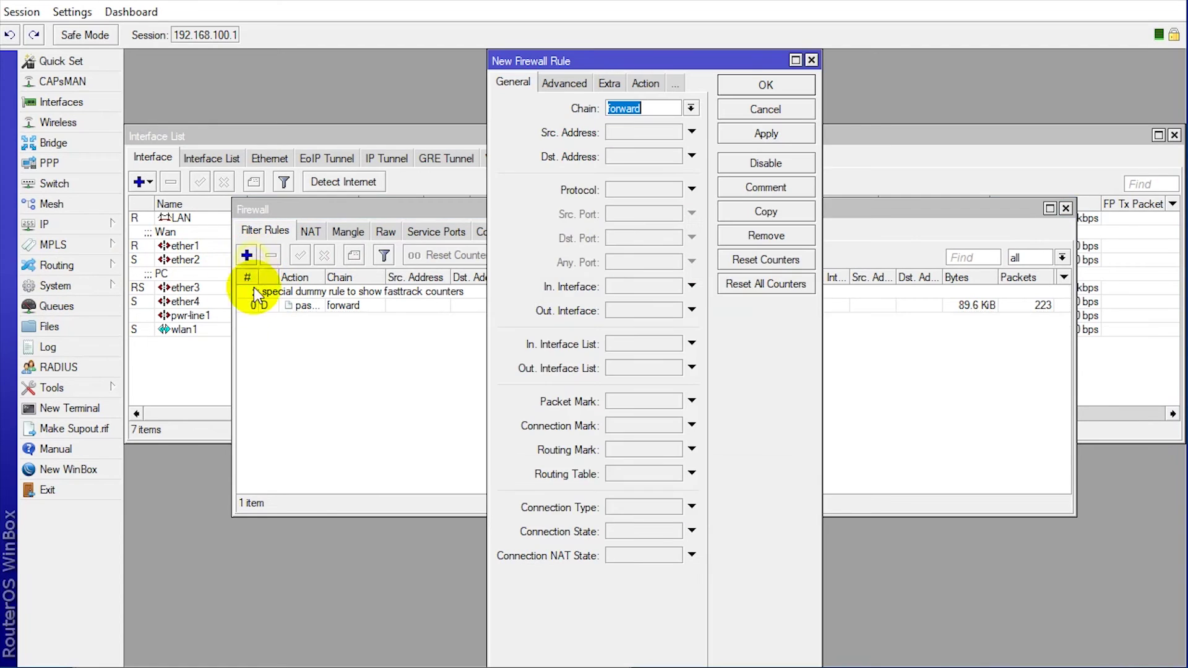
pyautogui.click(301, 306)
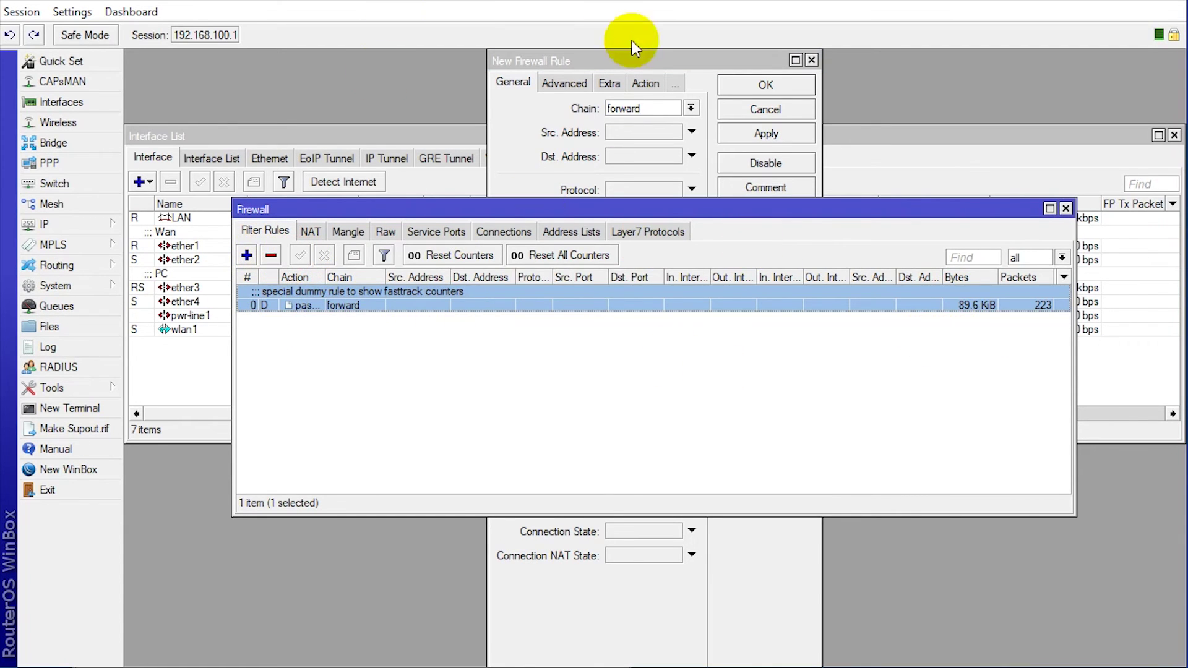
pyautogui.click(623, 66)
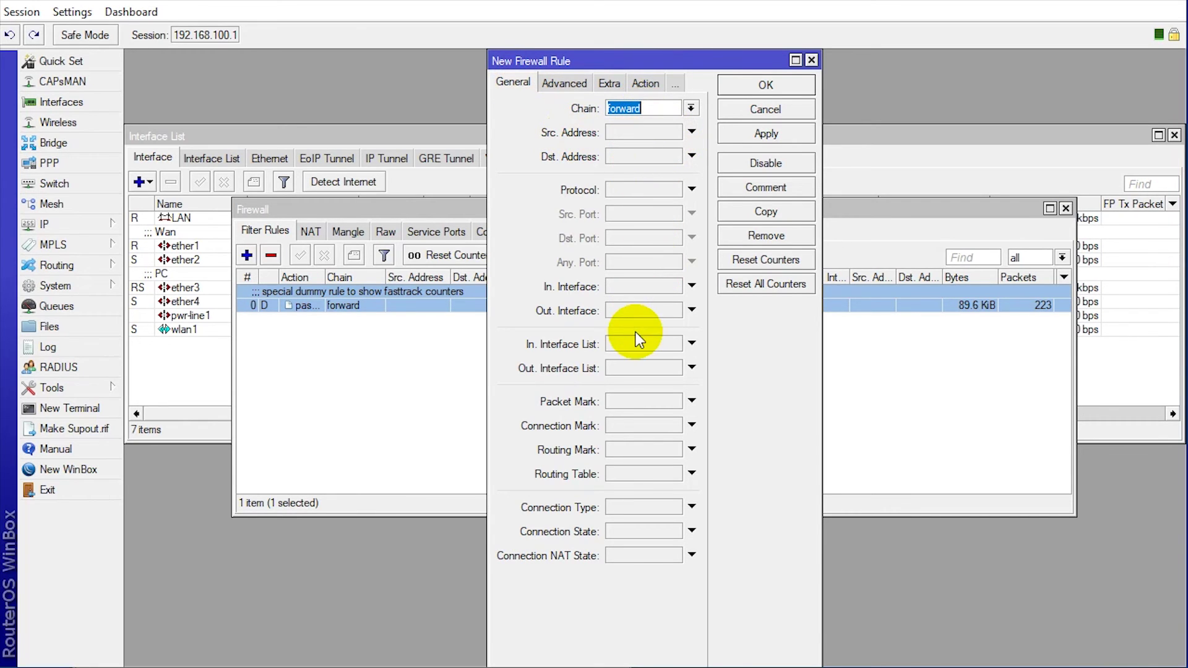
pyautogui.click(673, 311)
pyautogui.click(678, 311)
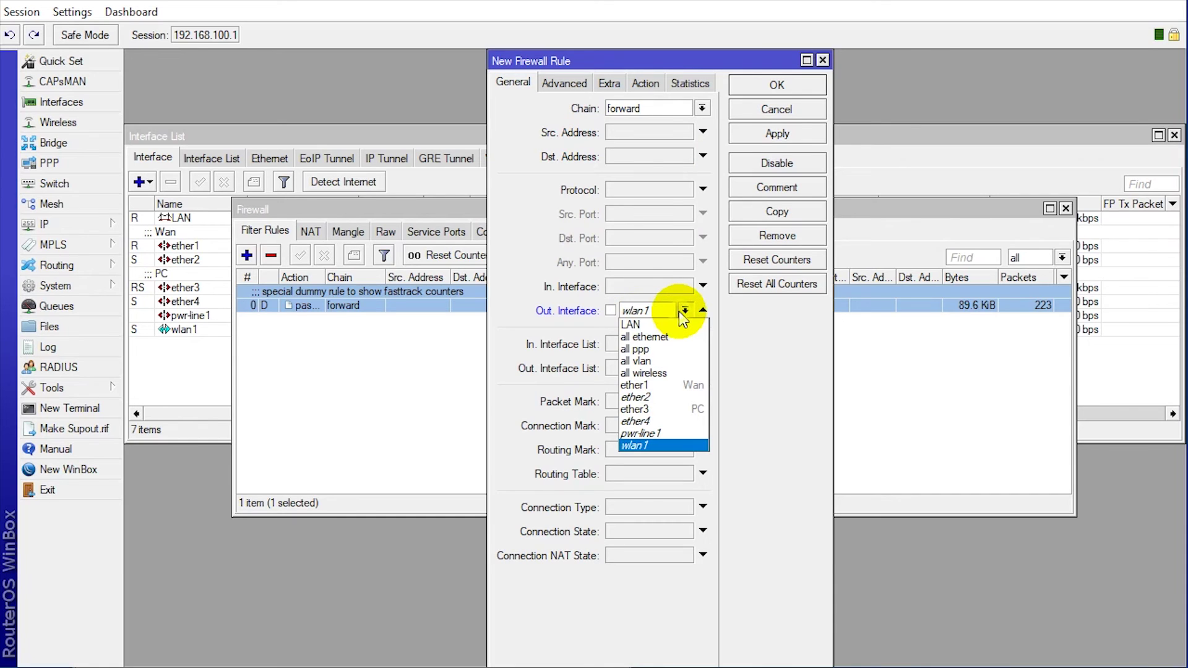
pyautogui.click(680, 384)
# Set the filter rule's source address list to client, negated so it matches every address outside the list.
pyautogui.click(574, 84)
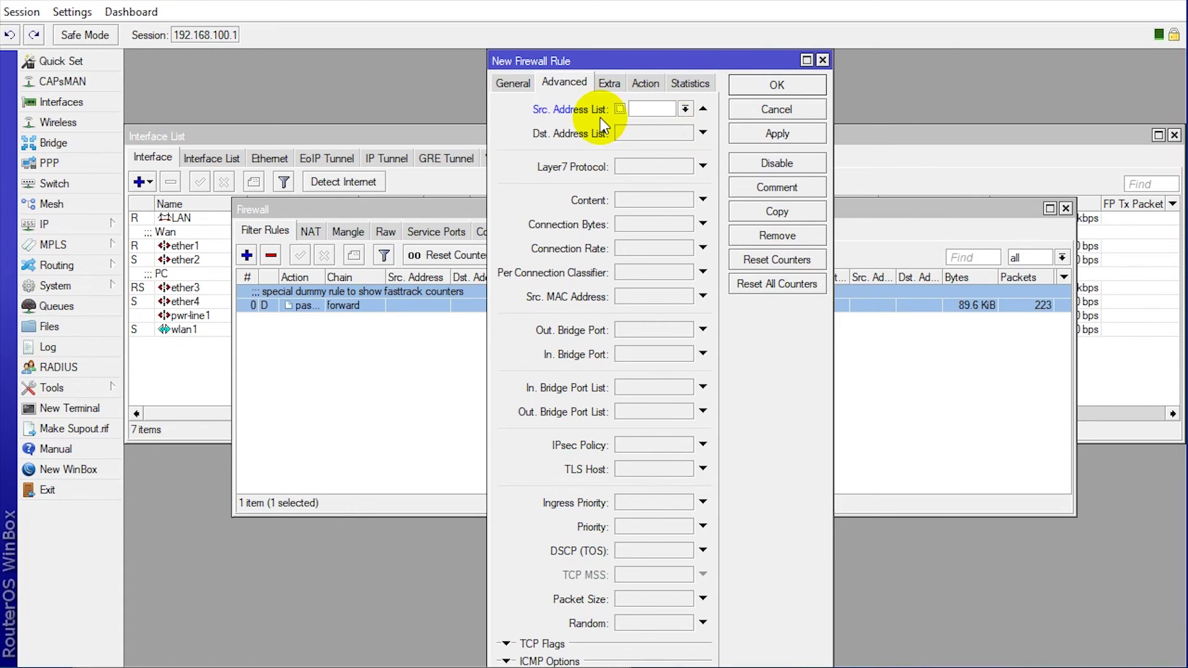
pyautogui.click(685, 111)
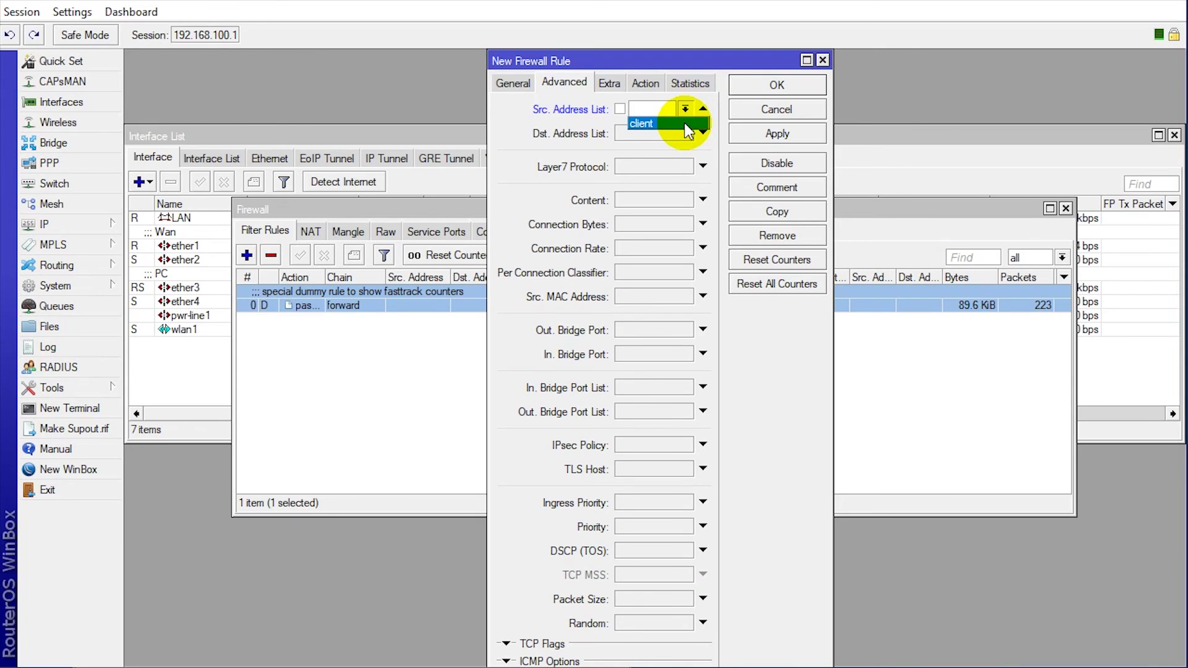
pyautogui.click(685, 124)
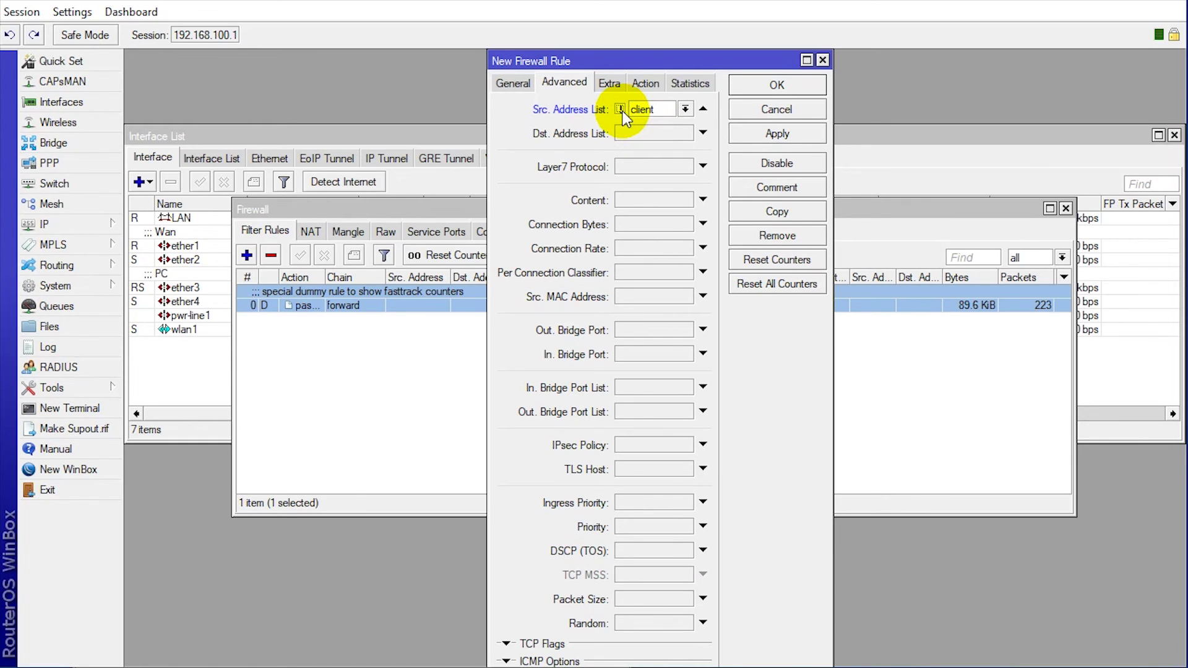
# Set the filter rule's action to drop and save the rule.
pyautogui.click(659, 84)
pyautogui.click(665, 112)
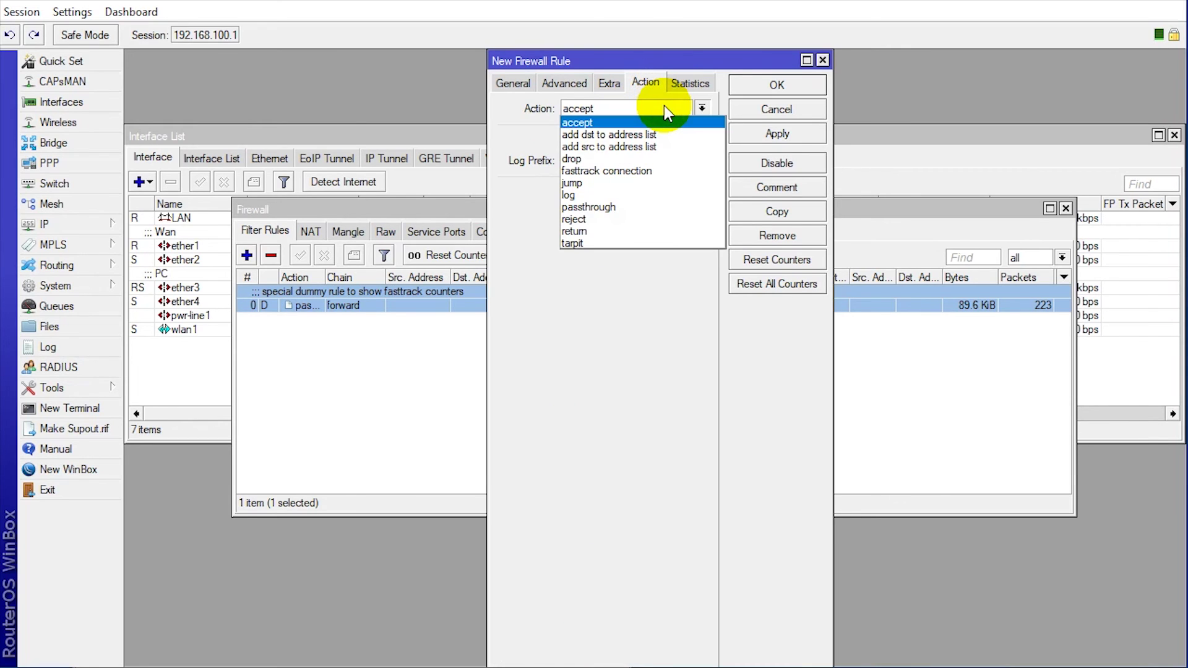
pyautogui.click(658, 155)
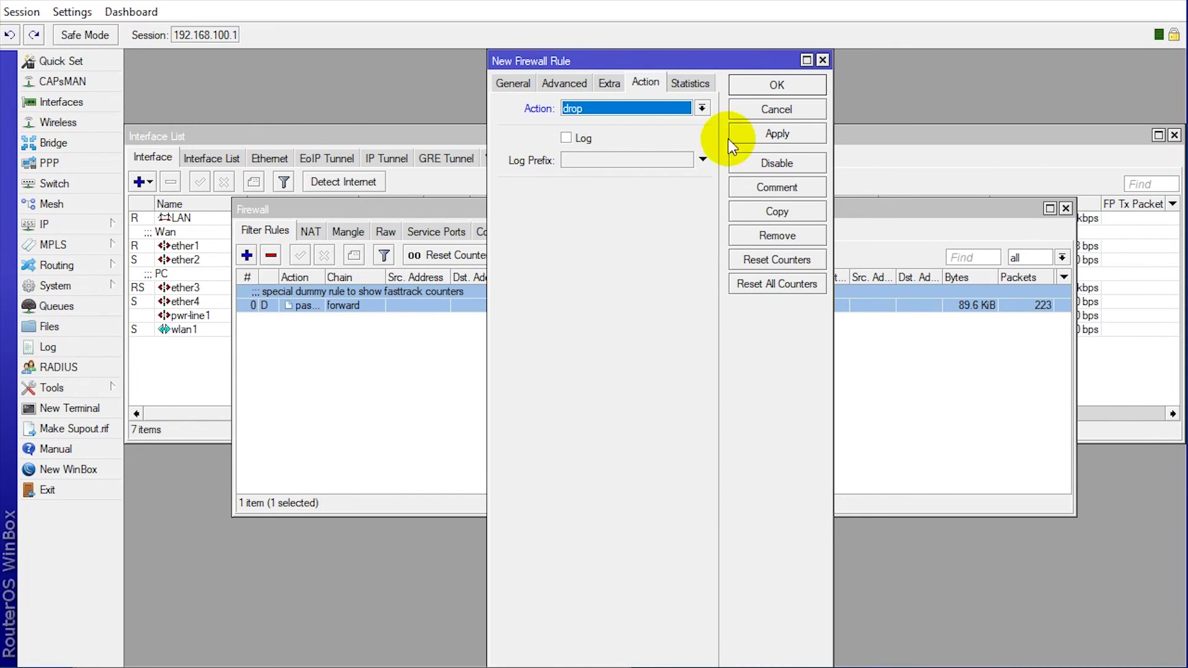
pyautogui.click(773, 133)
pyautogui.click(801, 88)
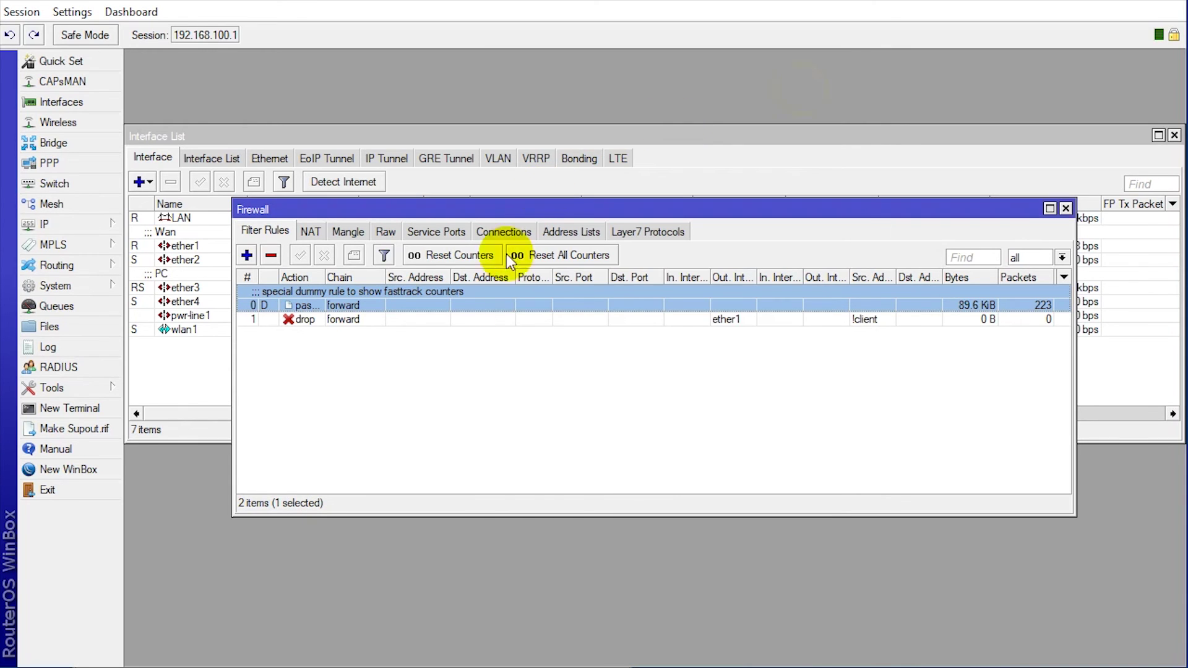
# Reopen the saved drop rule and review its chain, outgoing interface and source address list settings.
pyautogui.doubleClick(437, 316)
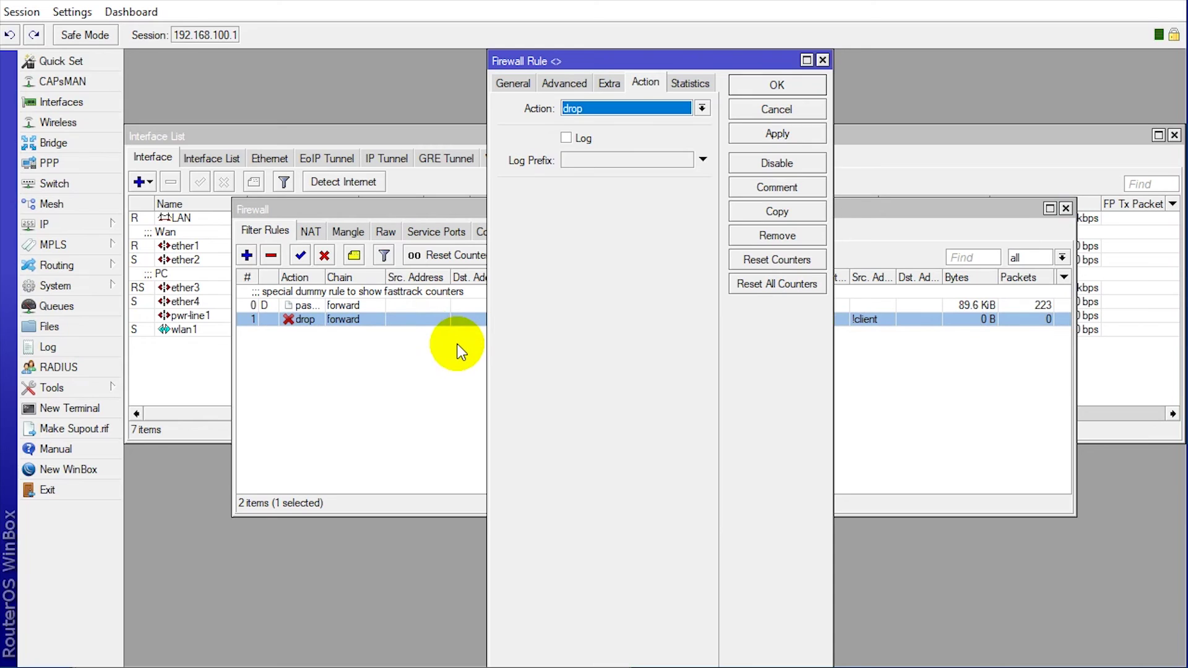
pyautogui.click(513, 84)
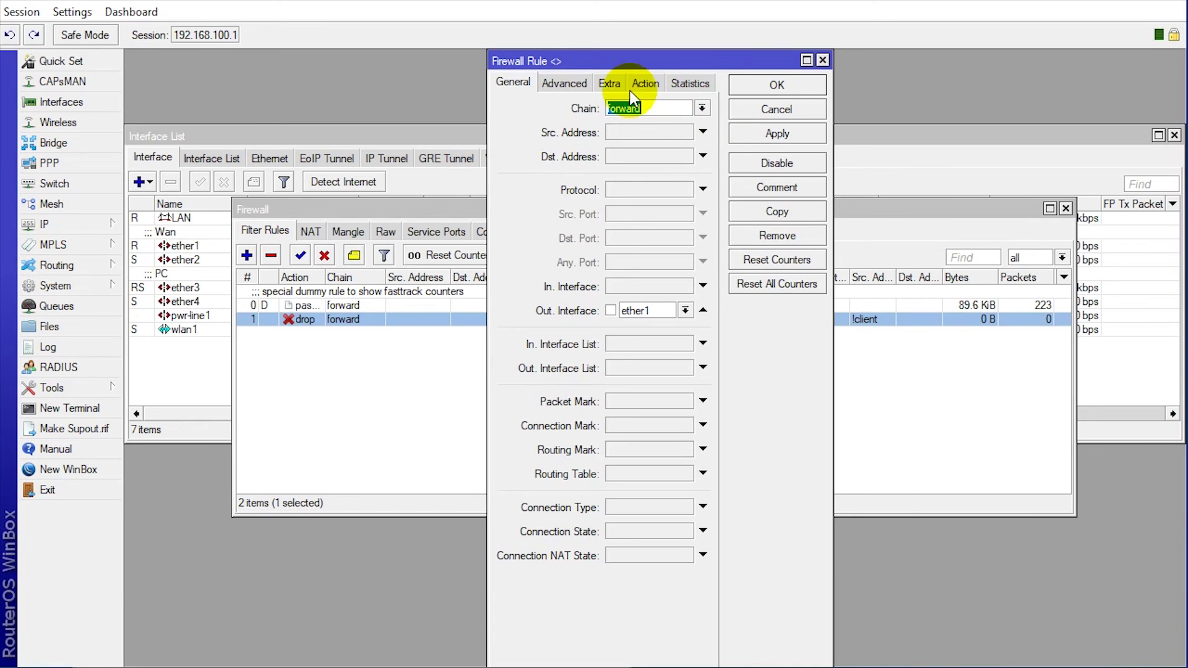
pyautogui.click(564, 83)
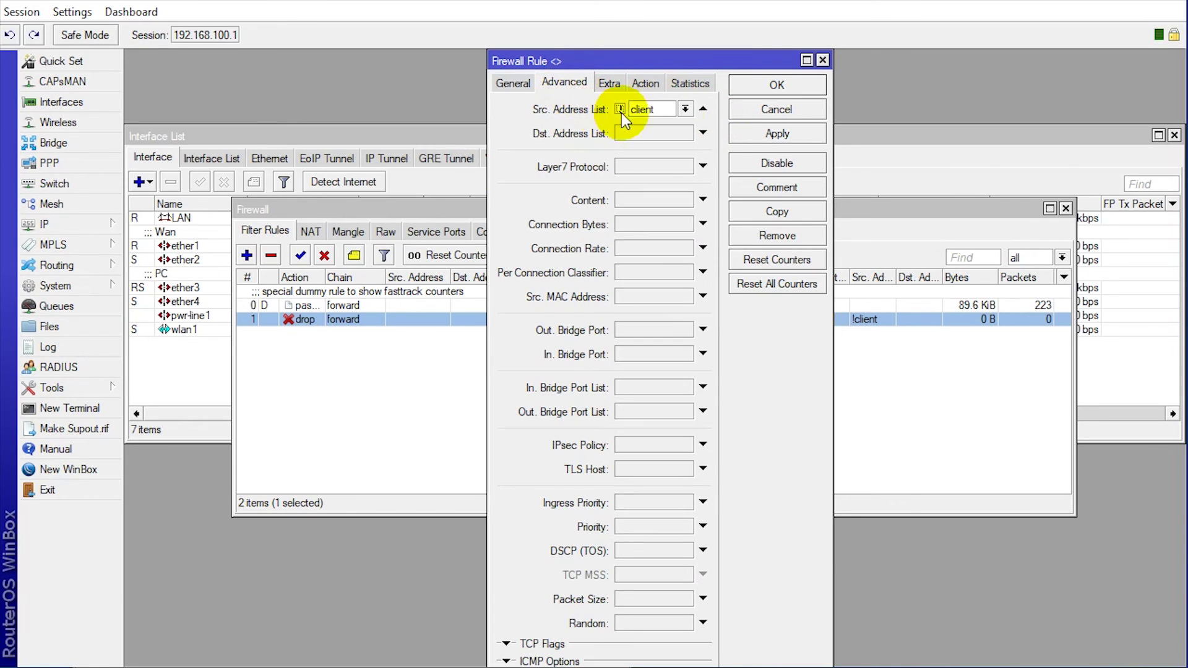
pyautogui.click(685, 110)
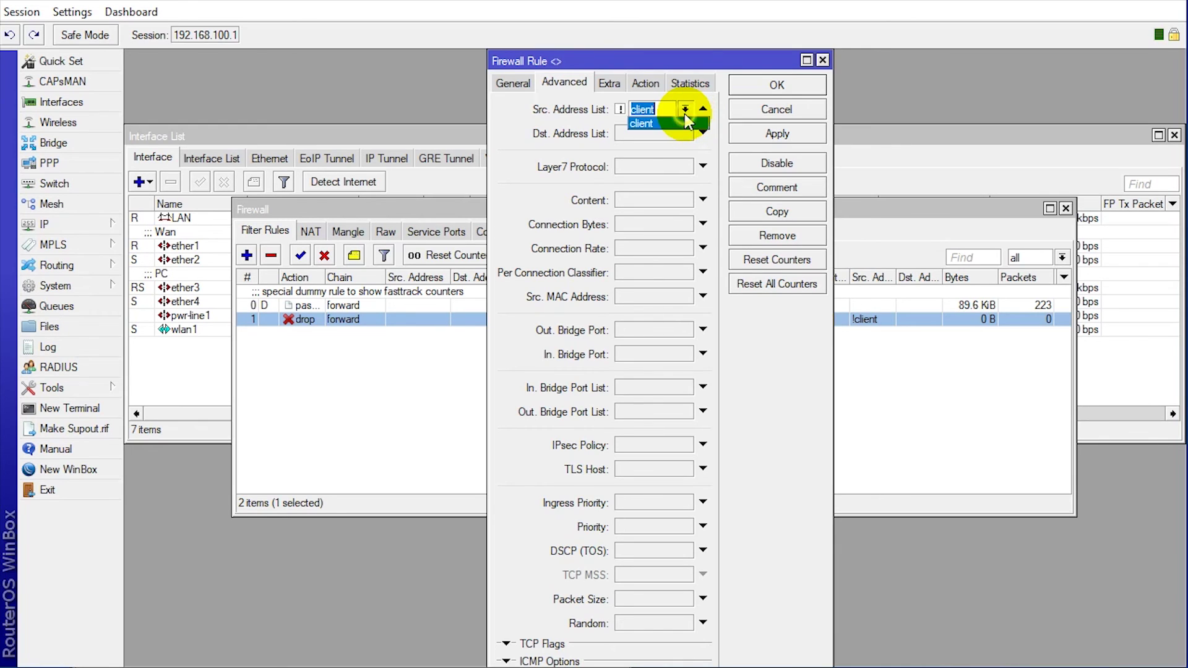
pyautogui.click(665, 120)
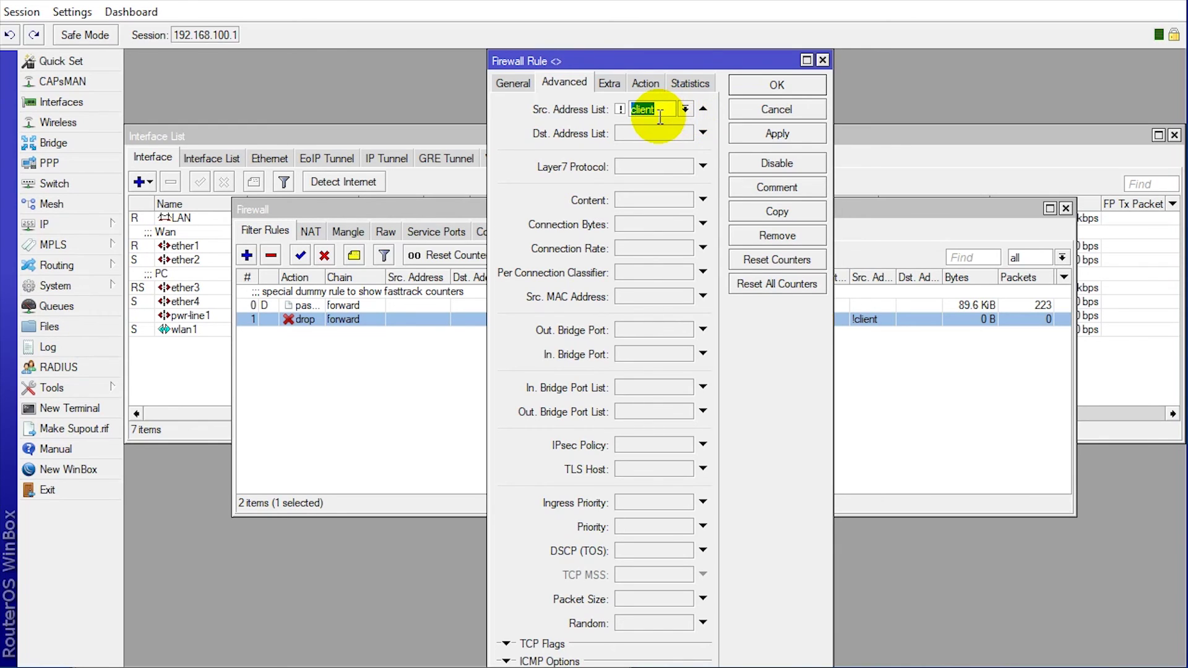
# Check the outgoing interface in the drop rule's general settings and close the rule.
pyautogui.click(526, 83)
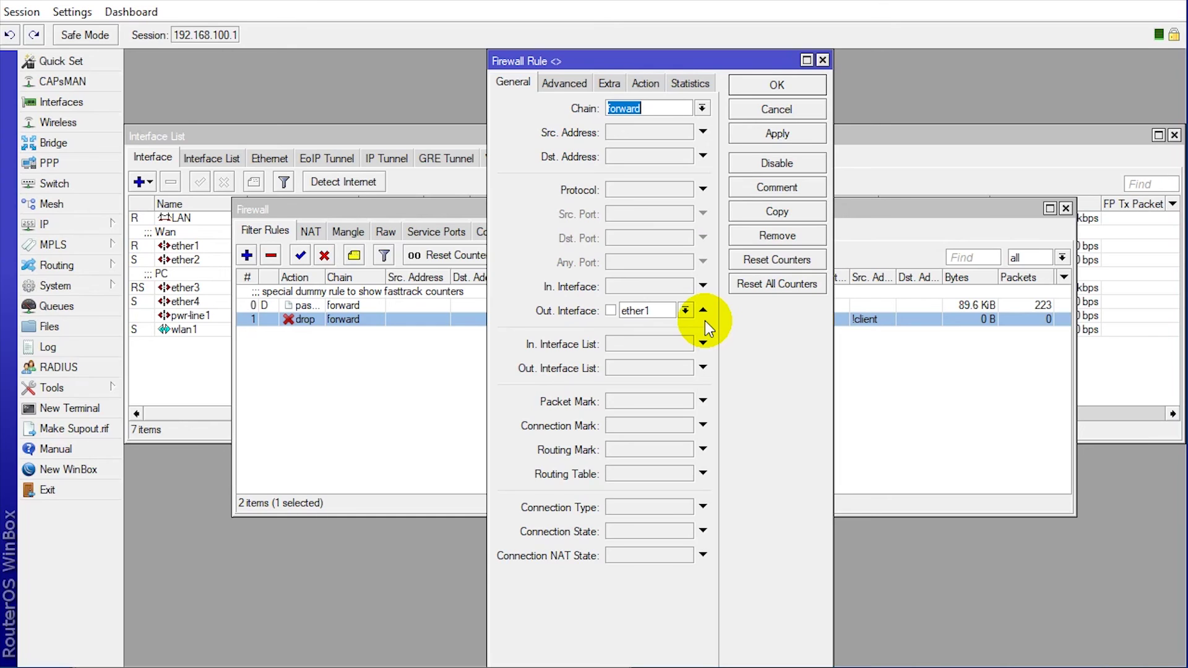
pyautogui.click(663, 319)
pyautogui.click(664, 318)
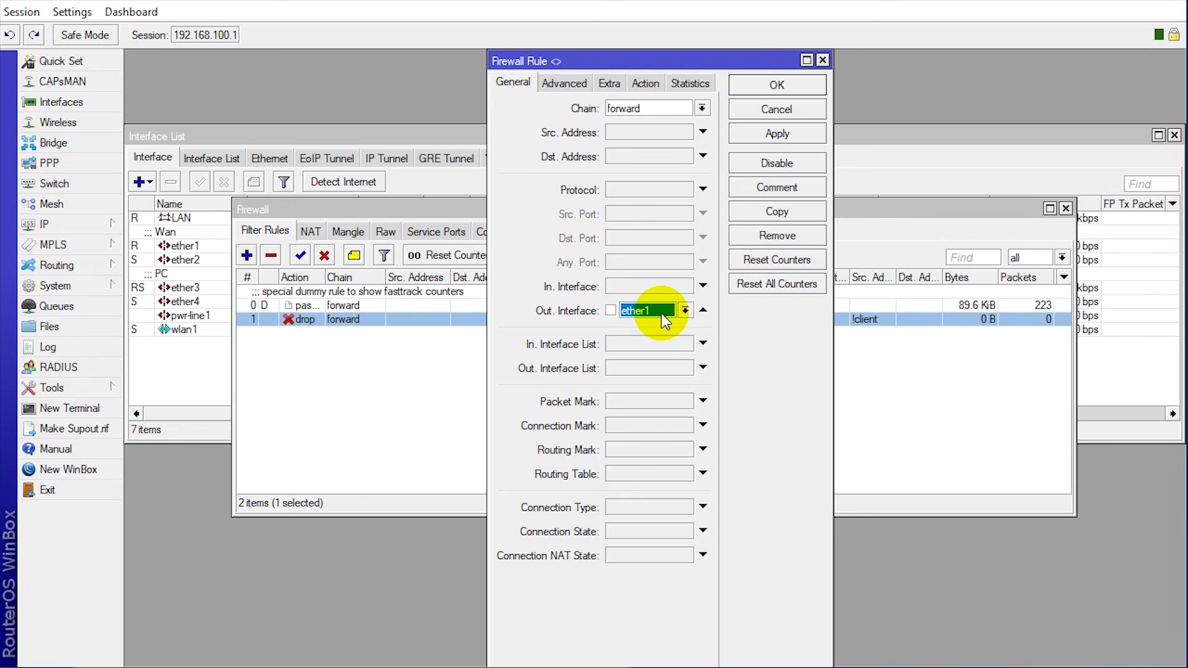
pyautogui.click(803, 90)
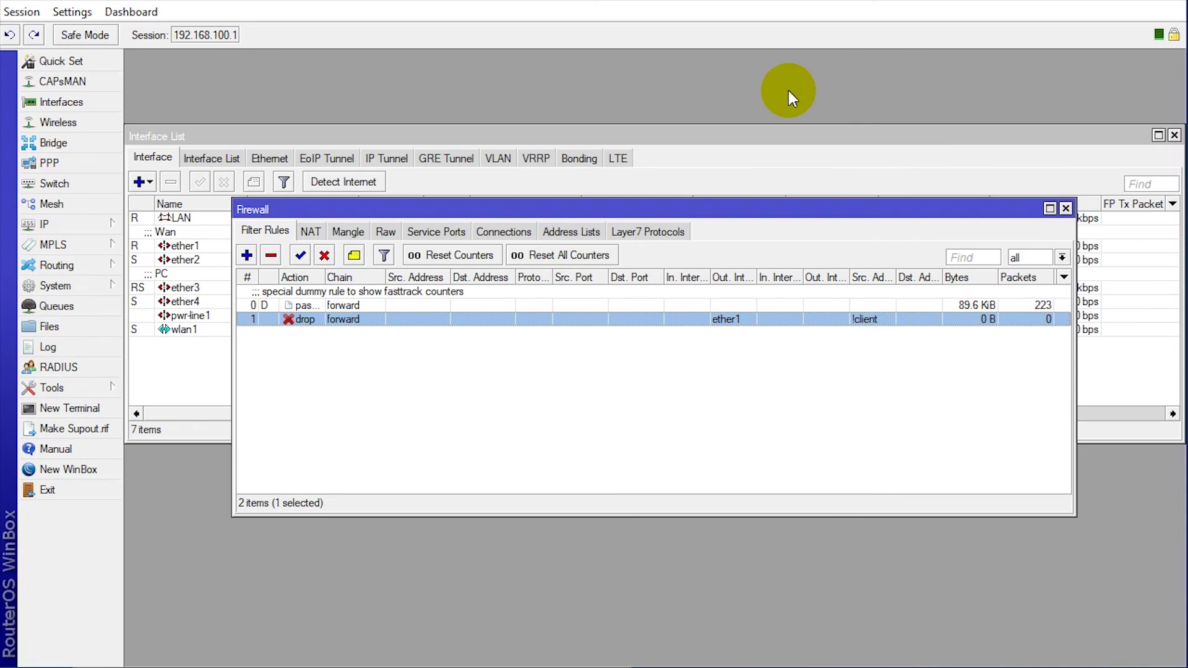
# Disable the 192.168.100.2 entry in the firewall's client address list.
pyautogui.click(598, 233)
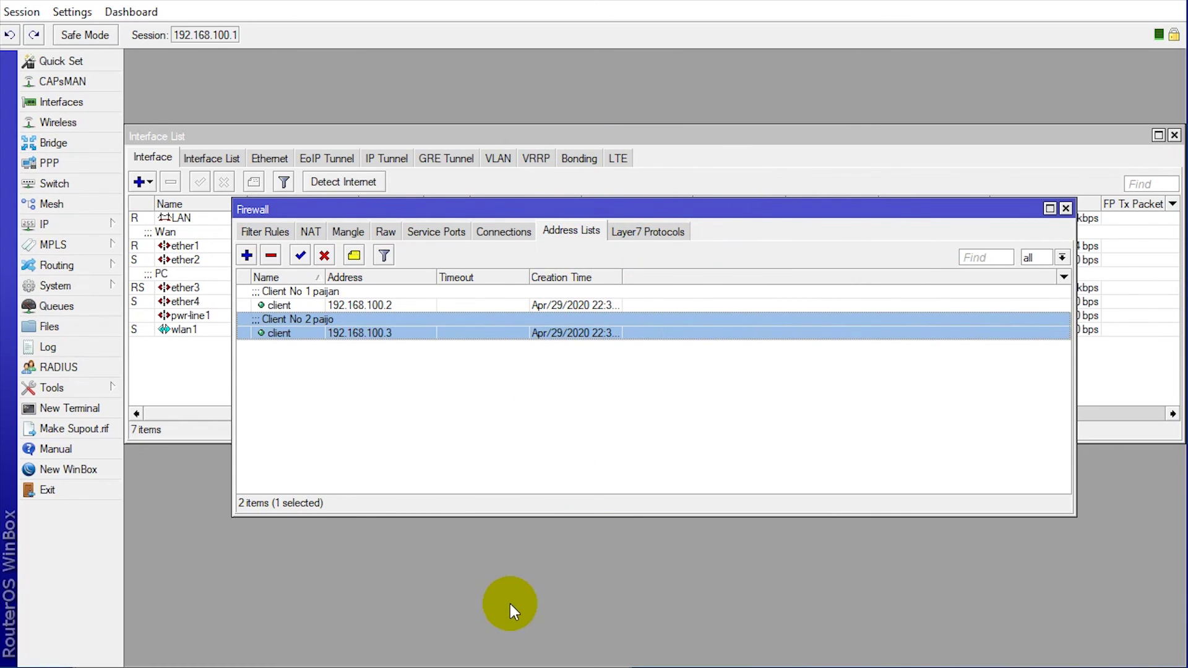
pyautogui.click(574, 290)
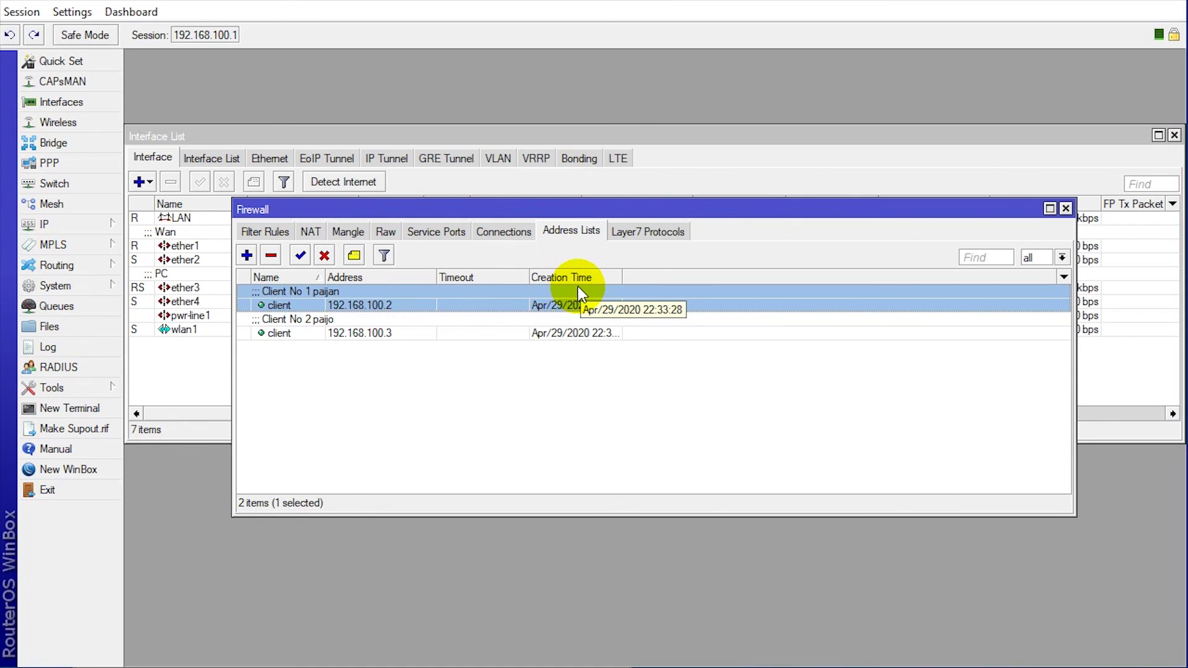
pyautogui.click(324, 255)
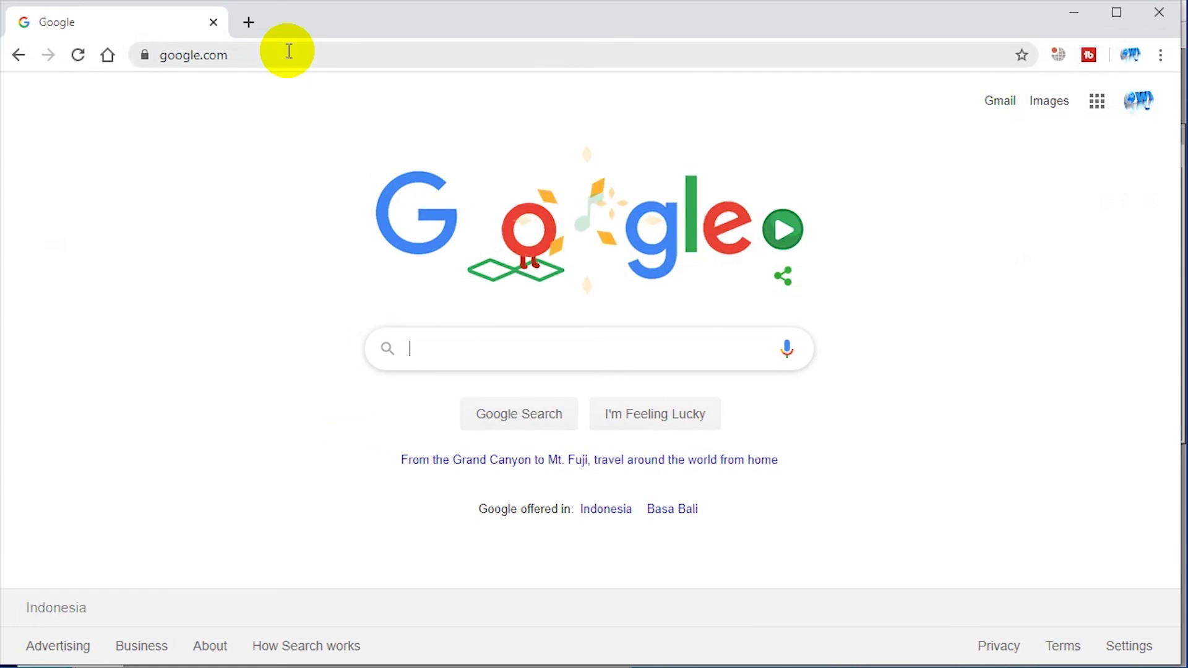
# Load google.com in the browser to test internet access under the drop rule, and return to the address list in WinBox.
pyautogui.click(289, 50)
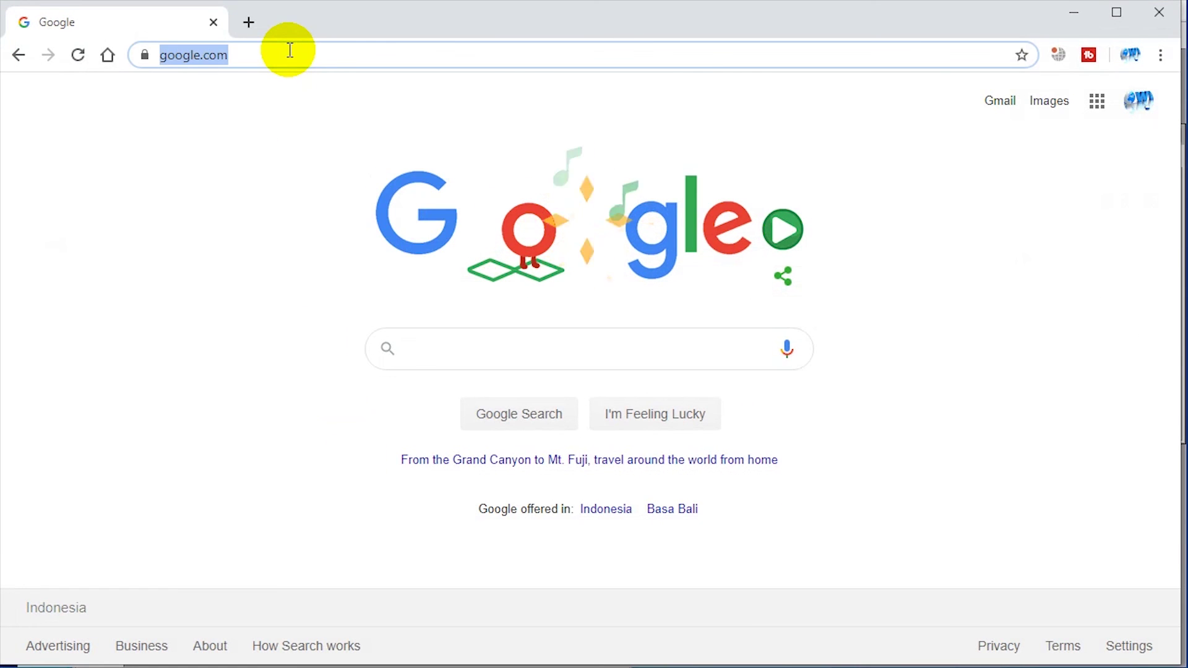
pyautogui.press('Return')
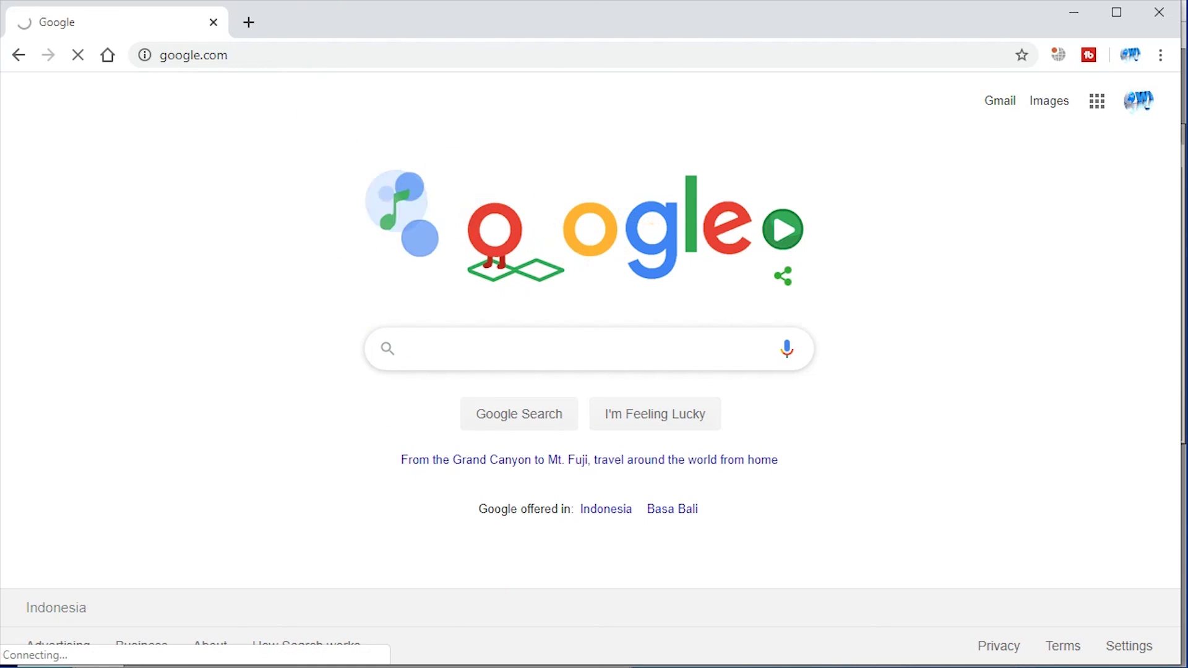
pyautogui.moveTo(467, 665)
pyautogui.click(519, 637)
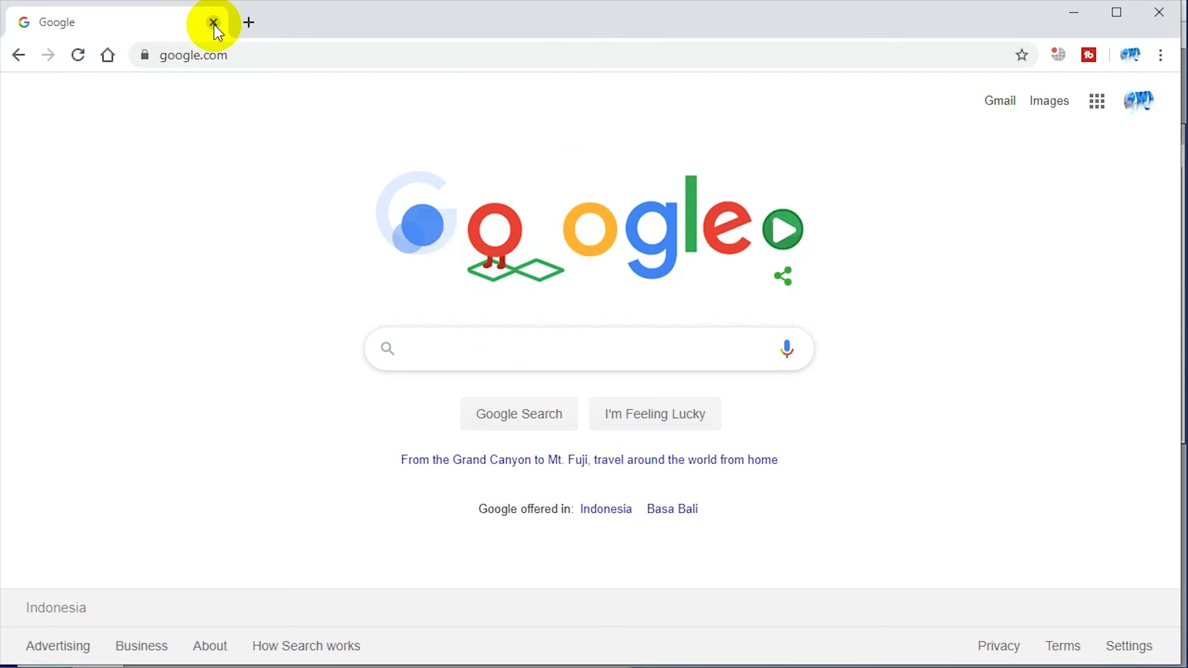
pyautogui.click(235, 52)
pyautogui.press('Escape')
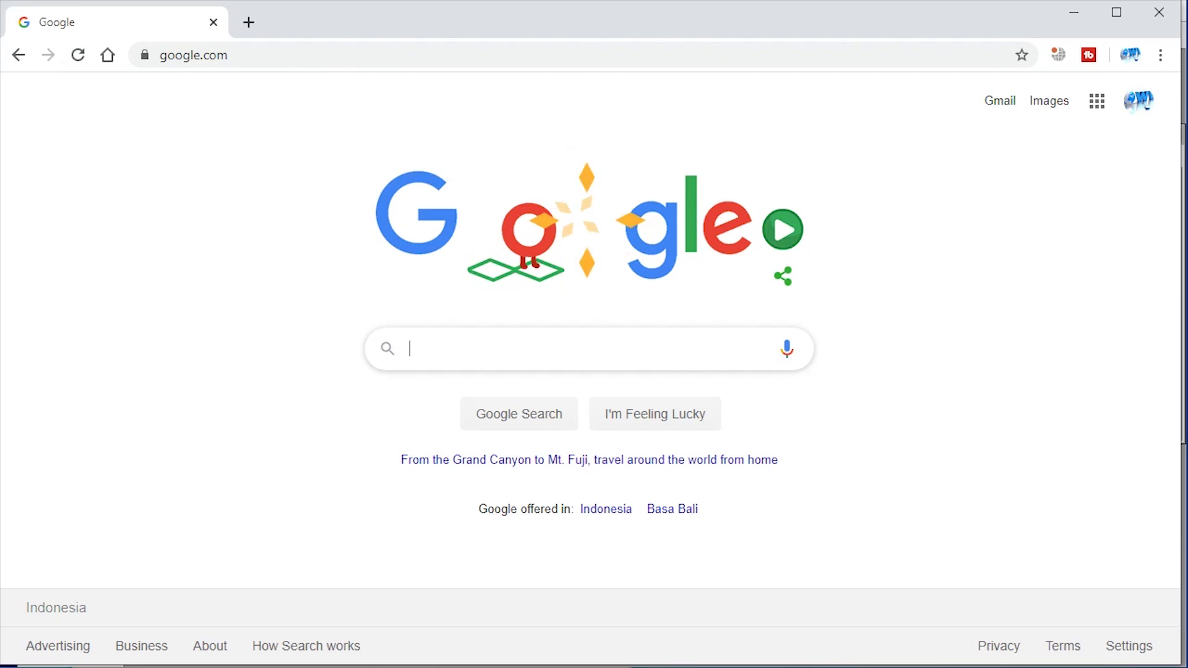
pyautogui.click(470, 630)
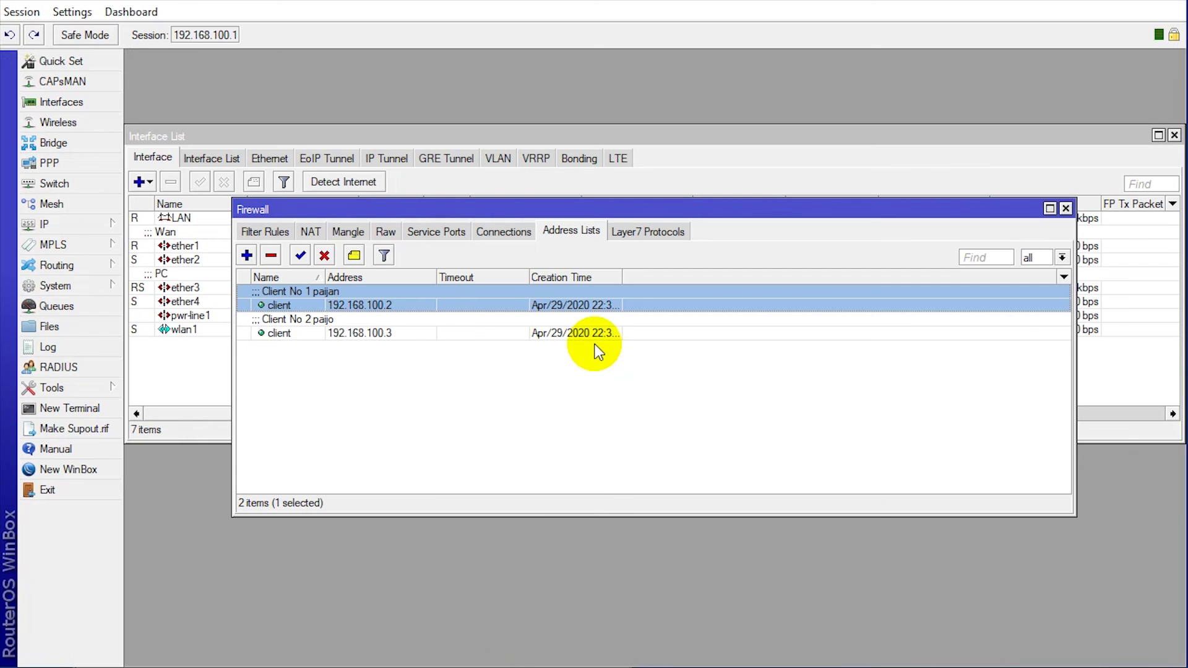